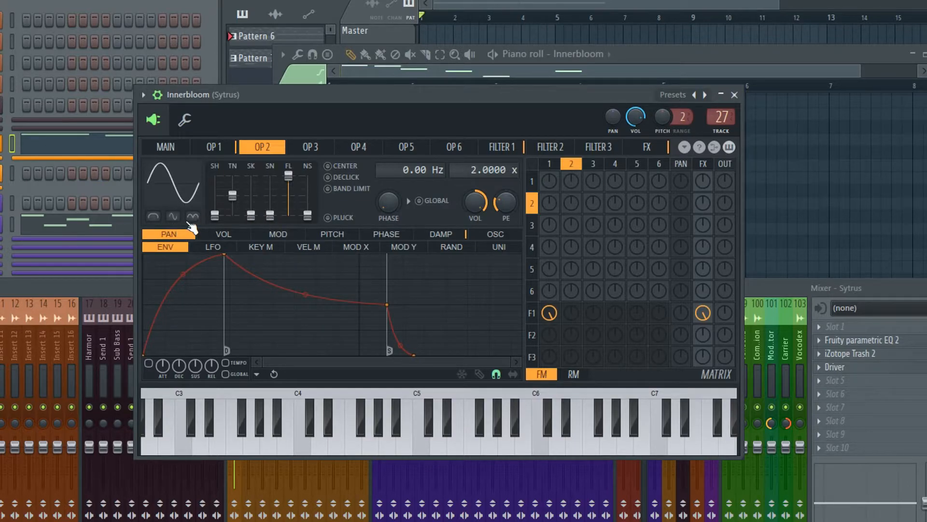
- Morph operator 1 of the Default Sytrus patch from a sine into a saw wave with the shape slider
{"action": "left_click", "coordinate": [192, 215]}
{"action": "mouse_move", "coordinate": [215, 215]}
{"action": "left_mouse_down"}
{"action": "mouse_move", "coordinate": [215, 186]}
{"action": "mouse_move", "coordinate": [214, 216]}
{"action": "left_mouse_up"}
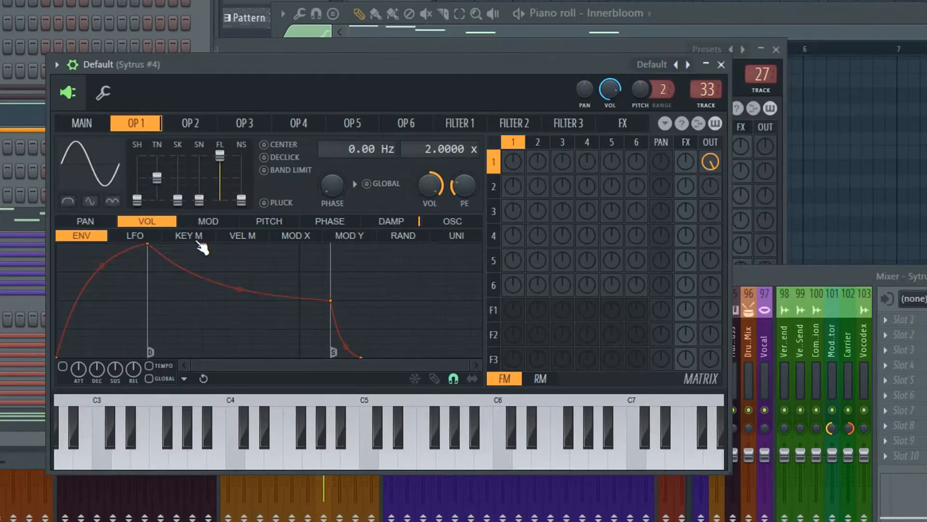
{"action": "left_click_drag", "start_coordinate": [137, 200], "coordinate": [140, 181]}
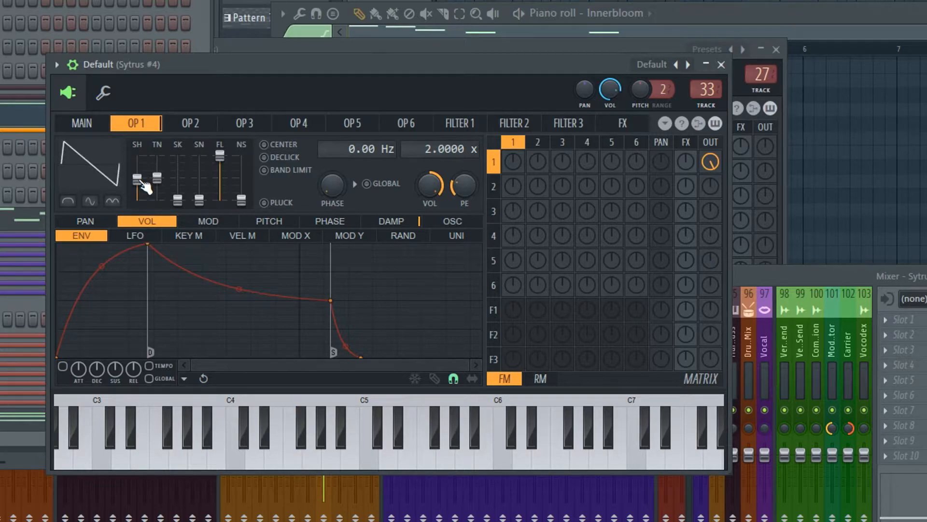
- Set the Sytrus draft oversampling quality to 8x
{"action": "left_click", "coordinate": [91, 126]}
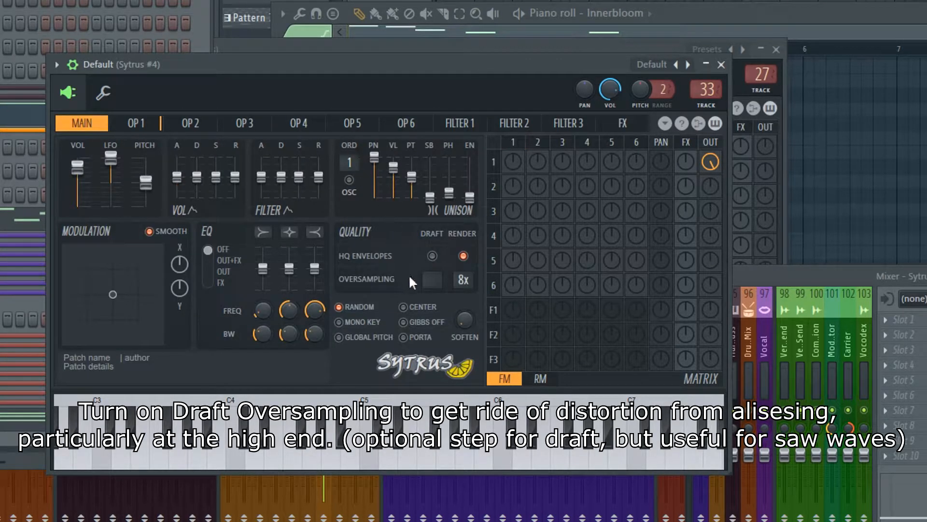
{"action": "left_click", "coordinate": [124, 129]}
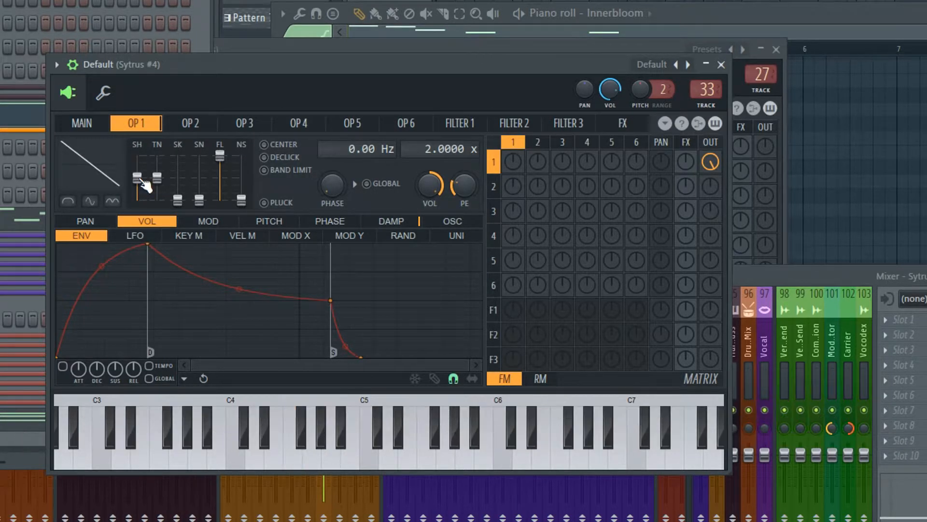
{"action": "left_click", "coordinate": [83, 125]}
{"action": "left_click_drag", "start_coordinate": [433, 282], "coordinate": [434, 297]}
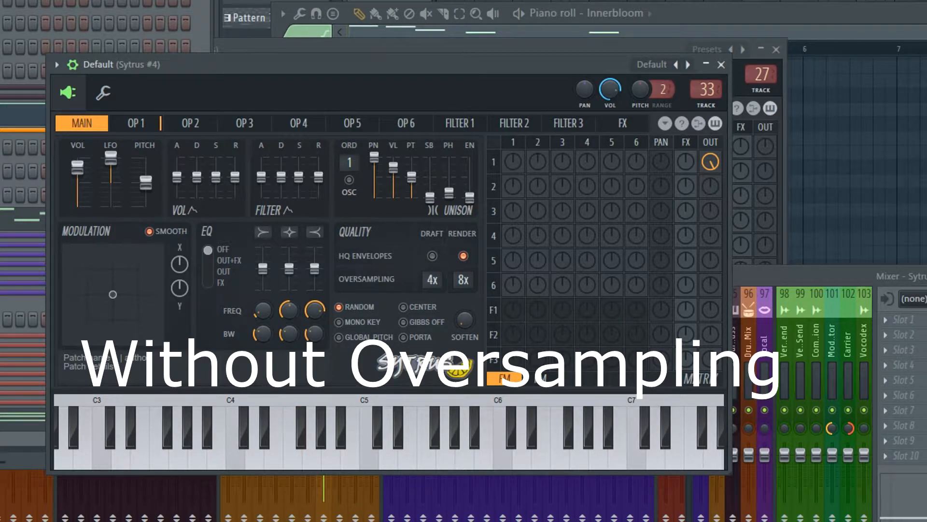
{"action": "left_click_drag", "start_coordinate": [432, 279], "coordinate": [432, 274]}
{"action": "left_click_drag", "start_coordinate": [434, 280], "coordinate": [434, 274]}
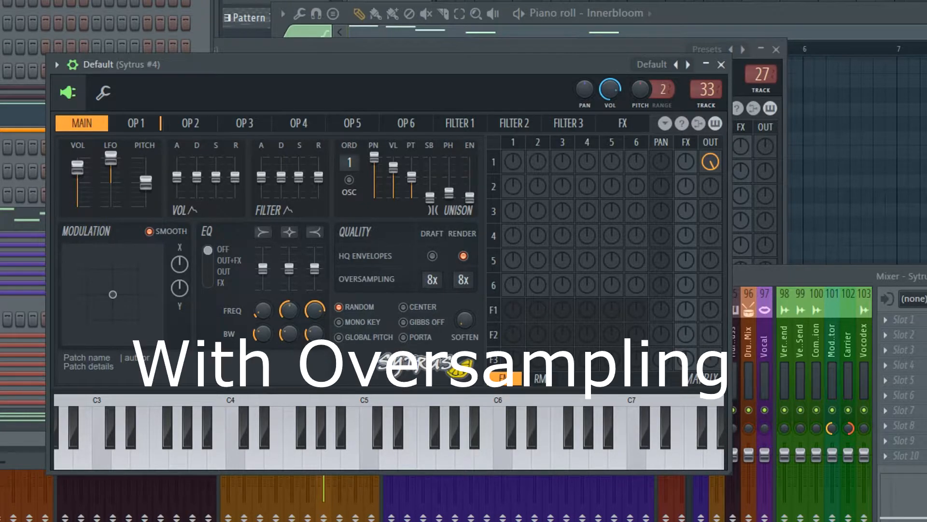
- Apply the Saw preset shape to operator 1's waveform
{"action": "left_click", "coordinate": [150, 127]}
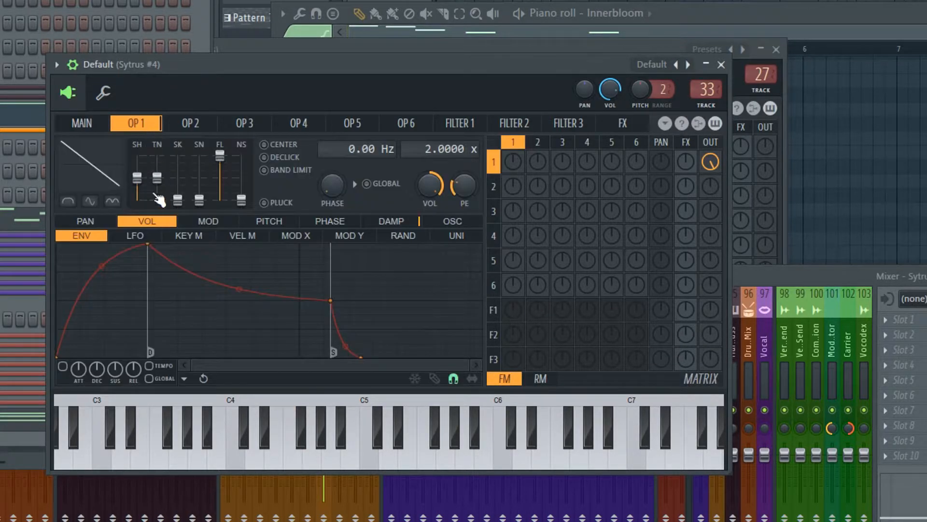
{"action": "mouse_move", "coordinate": [137, 177]}
{"action": "left_mouse_down"}
{"action": "mouse_move", "coordinate": [138, 165]}
{"action": "mouse_move", "coordinate": [140, 178]}
{"action": "left_mouse_up"}
{"action": "right_click", "coordinate": [79, 182]}
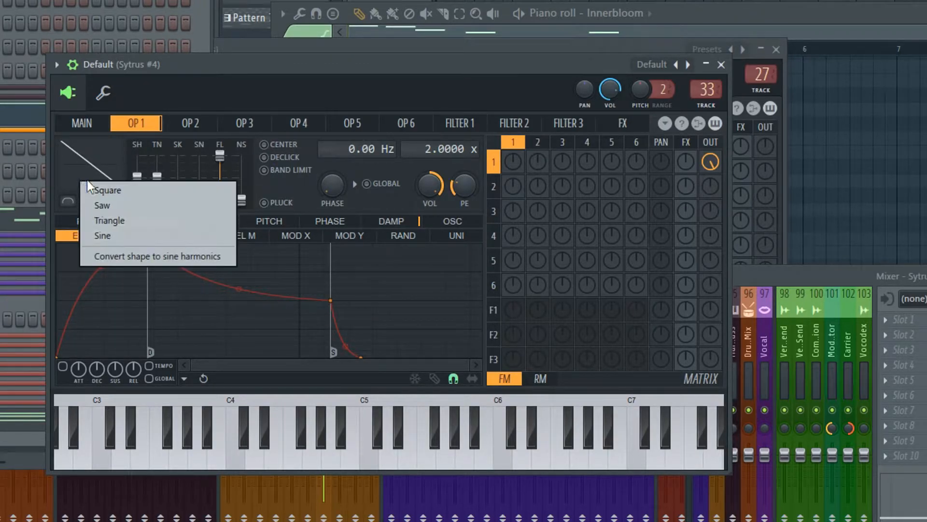
{"action": "left_click", "coordinate": [135, 205]}
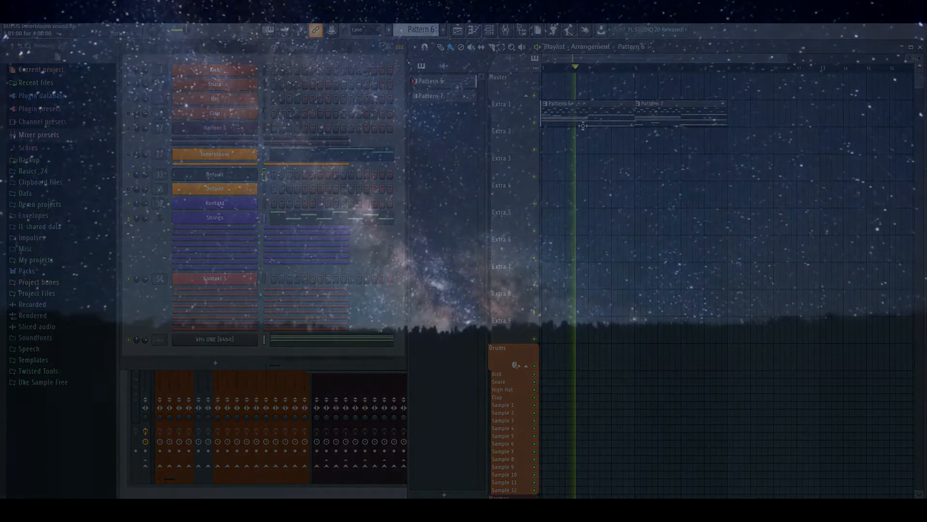
- Inspect the Strings notes of Pattern 6 in the piano roll and stop playback
{"action": "double_click", "coordinate": [582, 126]}
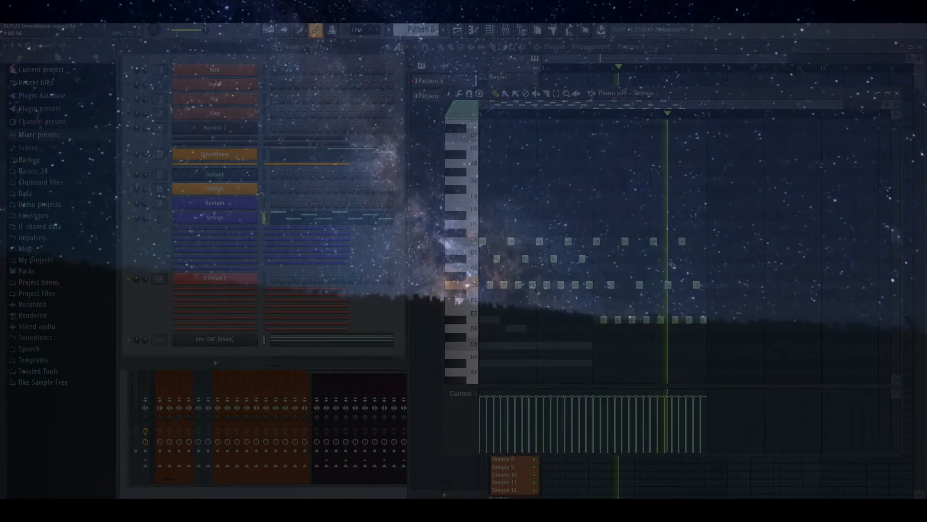
{"action": "scroll", "coordinate": [672, 265], "scroll_direction": "down", "scroll_amount": 4}
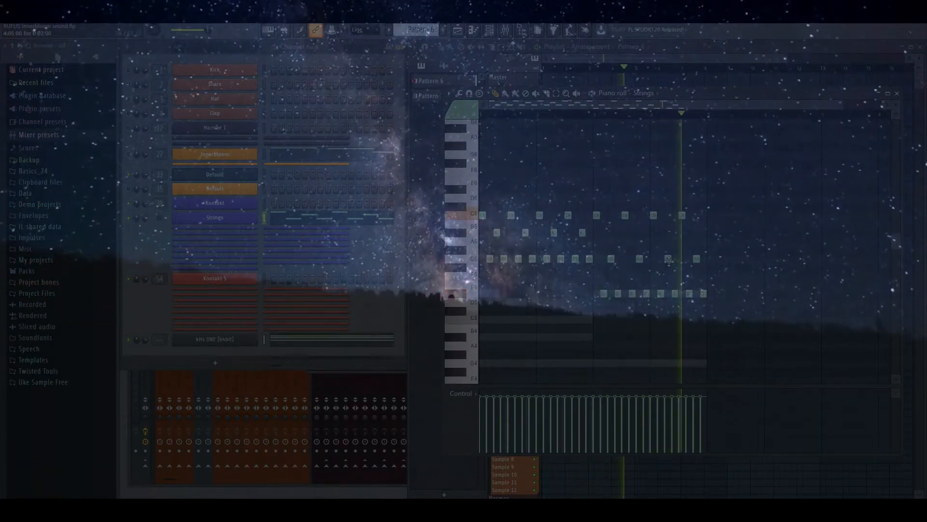
{"action": "left_click", "coordinate": [898, 93]}
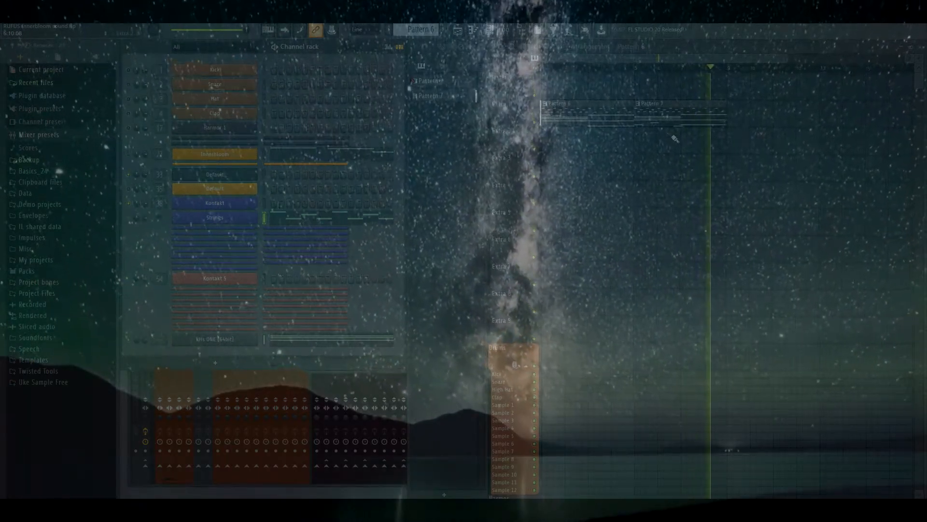
{"action": "key", "text": "space"}
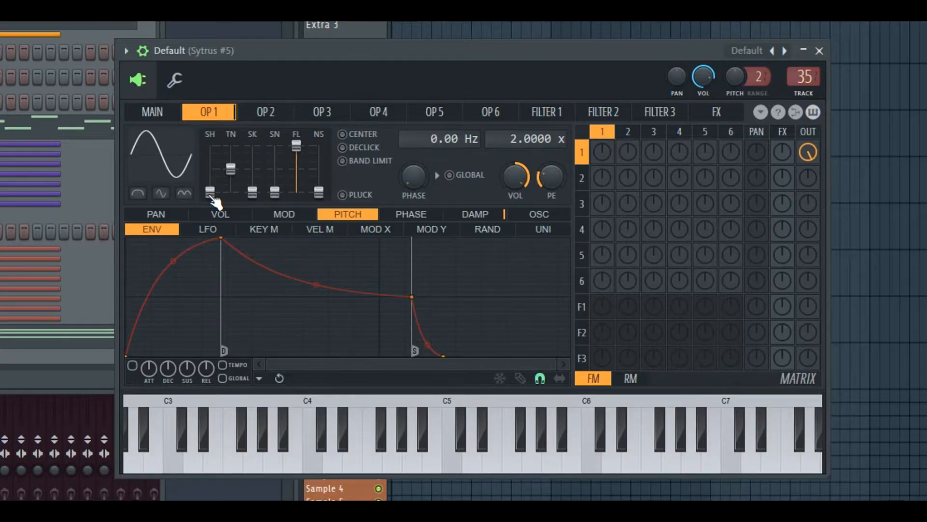
- Shape operator 1 of Sytrus #5 into a saw wave and adjust its draft oversampling
{"action": "left_click_drag", "start_coordinate": [211, 193], "coordinate": [211, 168]}
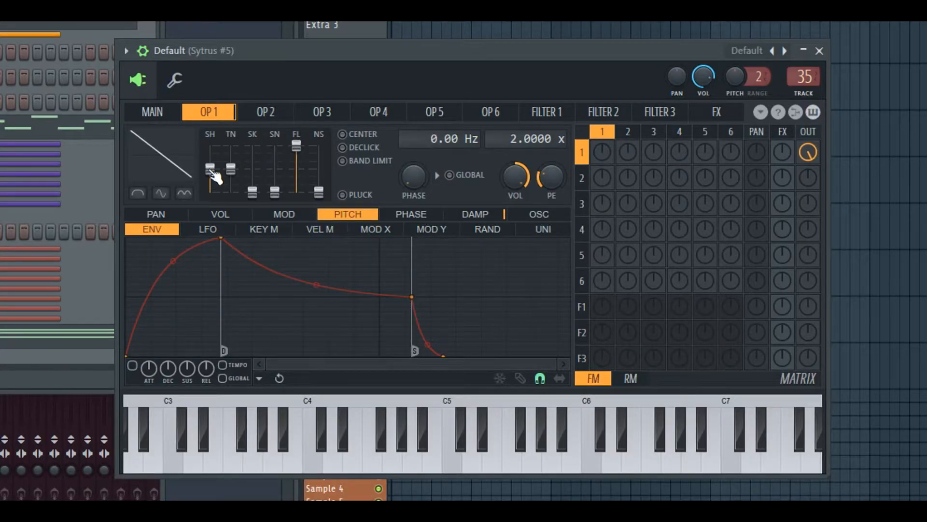
{"action": "left_click", "coordinate": [169, 113]}
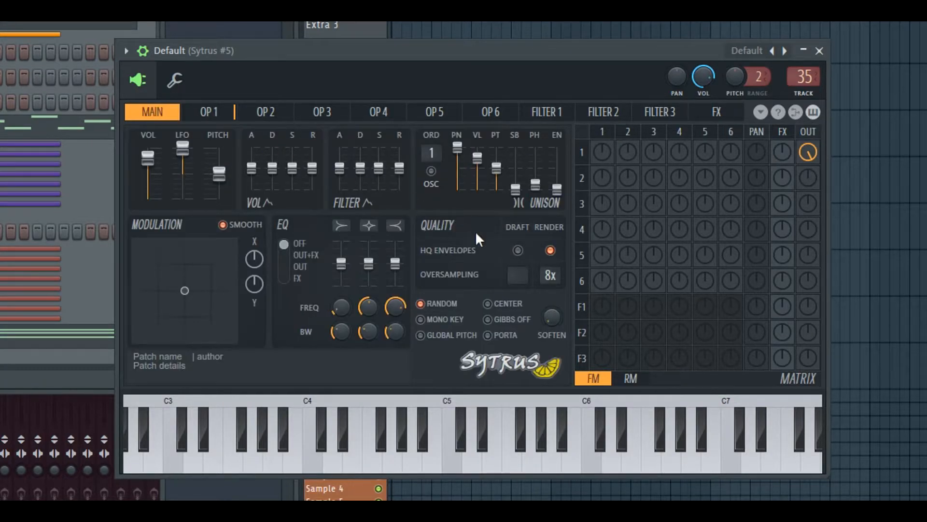
{"action": "scroll", "coordinate": [523, 276], "scroll_direction": "down", "scroll_amount": 1}
{"action": "left_click", "coordinate": [211, 115]}
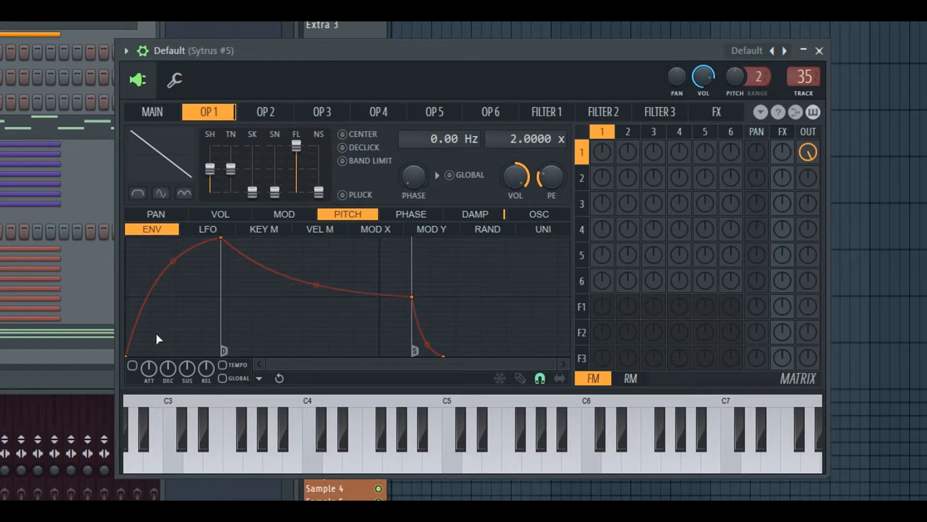
- Enable operator 1's pitch envelope, delete its sustain point and bring the peak and end points onto the centre line
{"action": "left_click", "coordinate": [132, 365]}
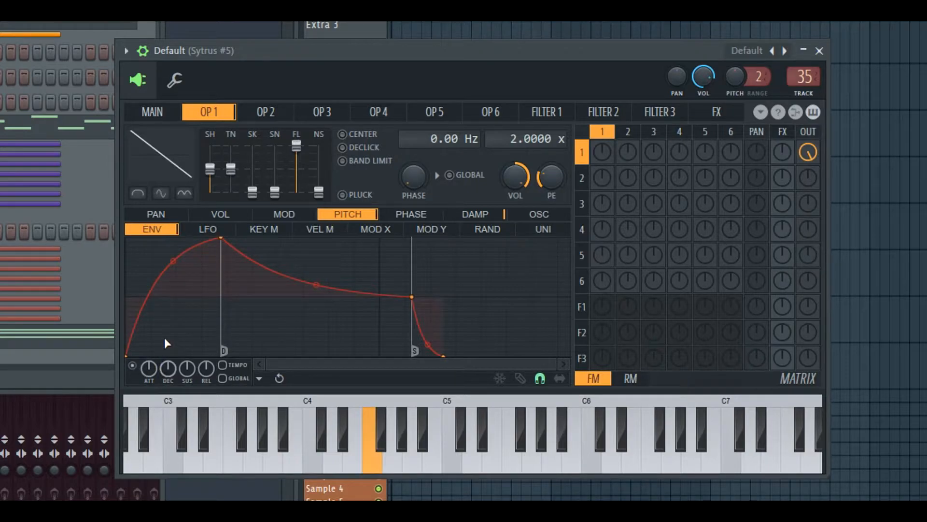
{"action": "left_click_drag", "start_coordinate": [222, 238], "coordinate": [202, 297]}
{"action": "right_click", "coordinate": [414, 294]}
{"action": "left_click", "coordinate": [442, 317]}
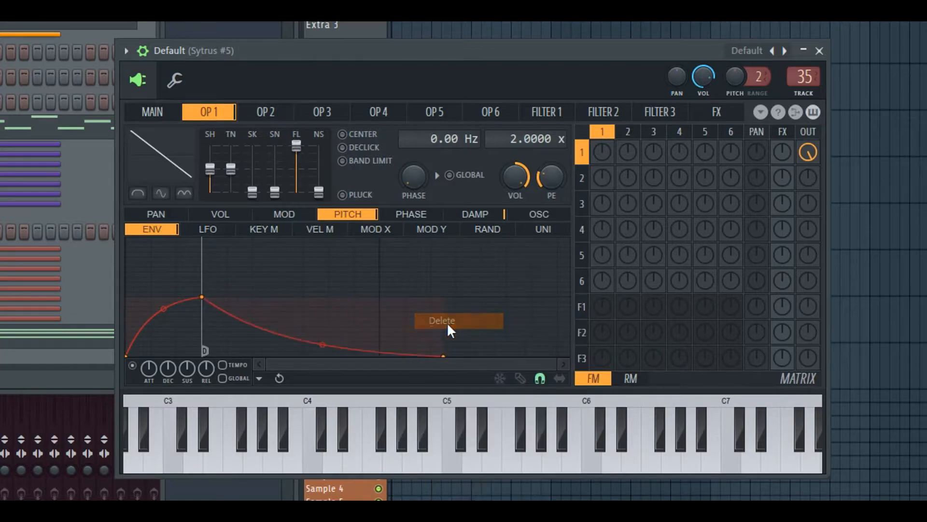
{"action": "left_click_drag", "start_coordinate": [441, 355], "coordinate": [261, 299]}
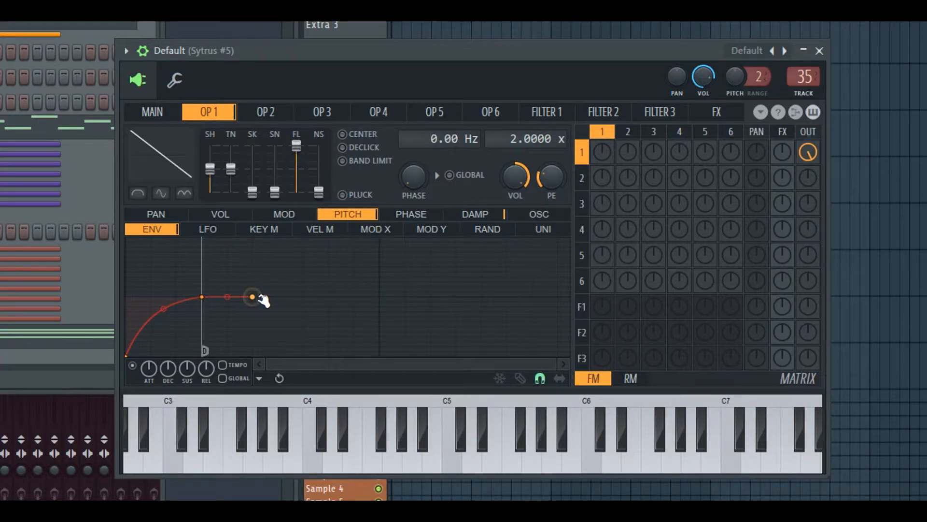
- Refine the pitch rise by moving the start point slightly below centre, lengthening the attack and adding a point partway along it
{"action": "left_click_drag", "start_coordinate": [132, 353], "coordinate": [127, 322]}
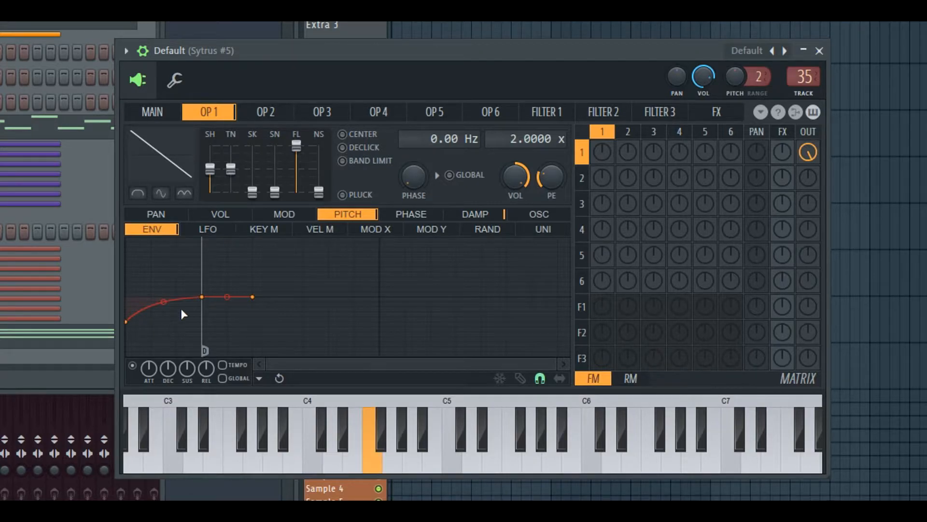
{"action": "left_click_drag", "start_coordinate": [131, 324], "coordinate": [128, 326]}
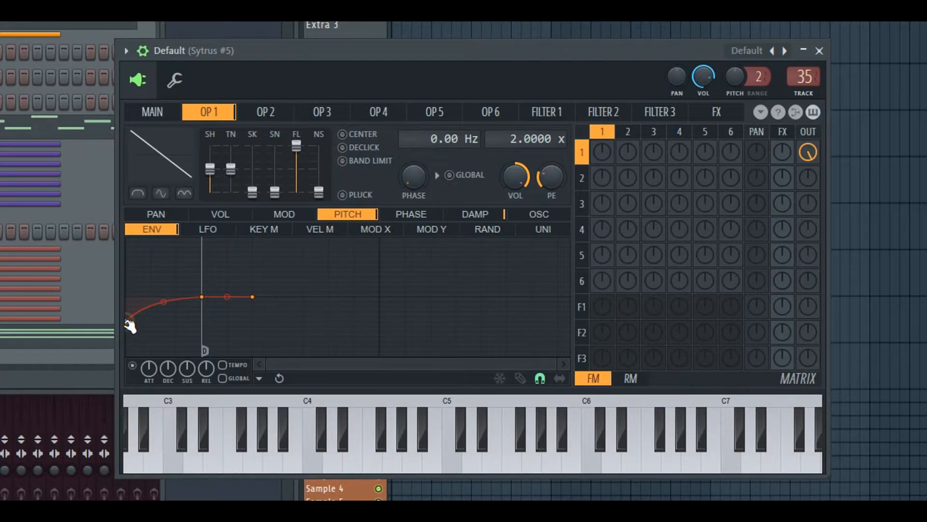
{"action": "left_click_drag", "start_coordinate": [209, 293], "coordinate": [234, 296]}
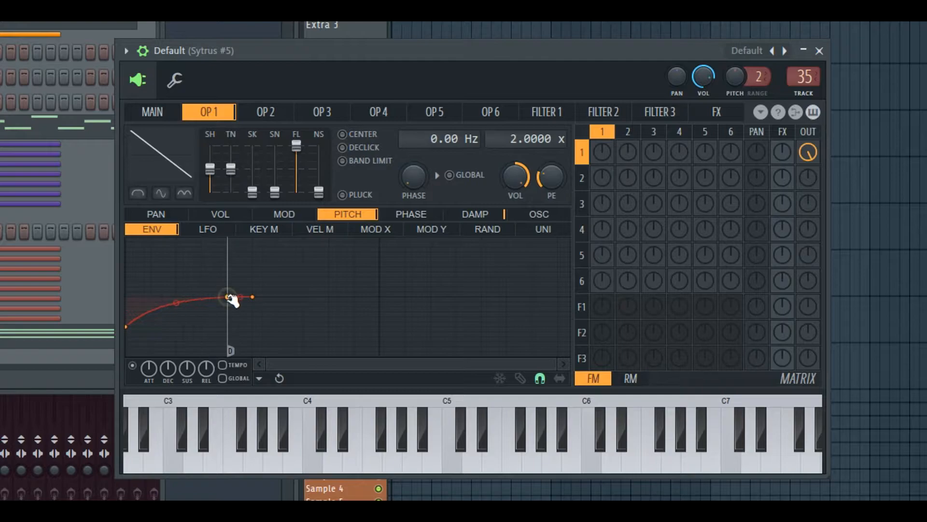
{"action": "right_click", "coordinate": [180, 312]}
{"action": "left_click_drag", "start_coordinate": [178, 310], "coordinate": [171, 305]}
{"action": "left_click_drag", "start_coordinate": [167, 303], "coordinate": [193, 311]}
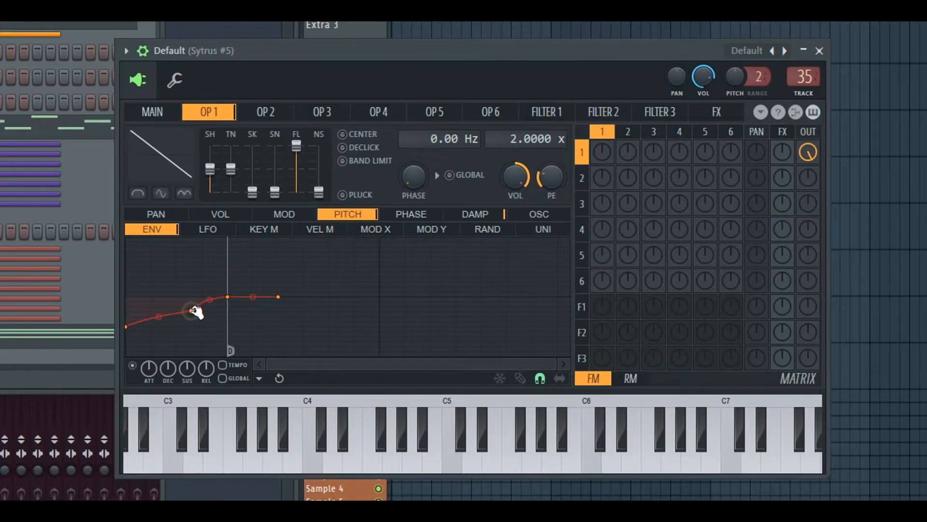
- Try a falling pitch glide by placing the envelope's start and middle points above the centre line
{"action": "left_click_drag", "start_coordinate": [85, 279], "coordinate": [85, 271]}
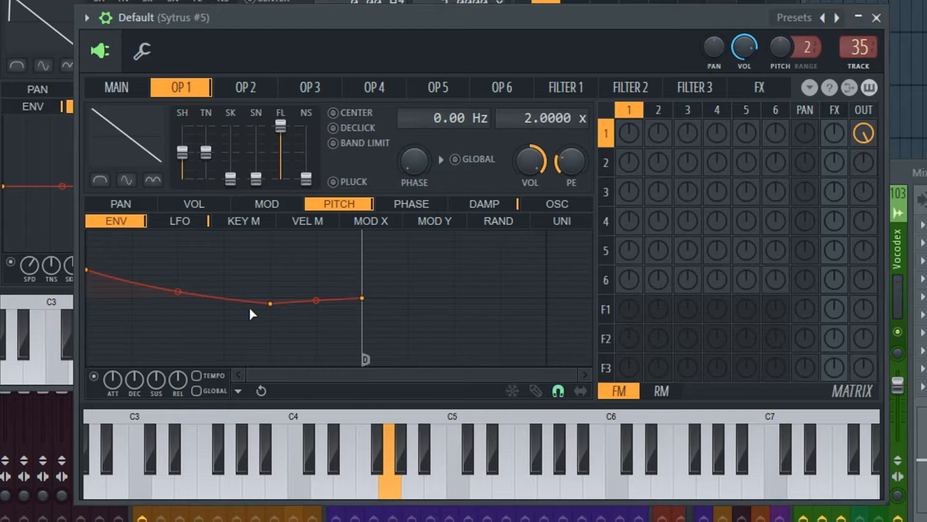
{"action": "left_click_drag", "start_coordinate": [270, 304], "coordinate": [271, 293]}
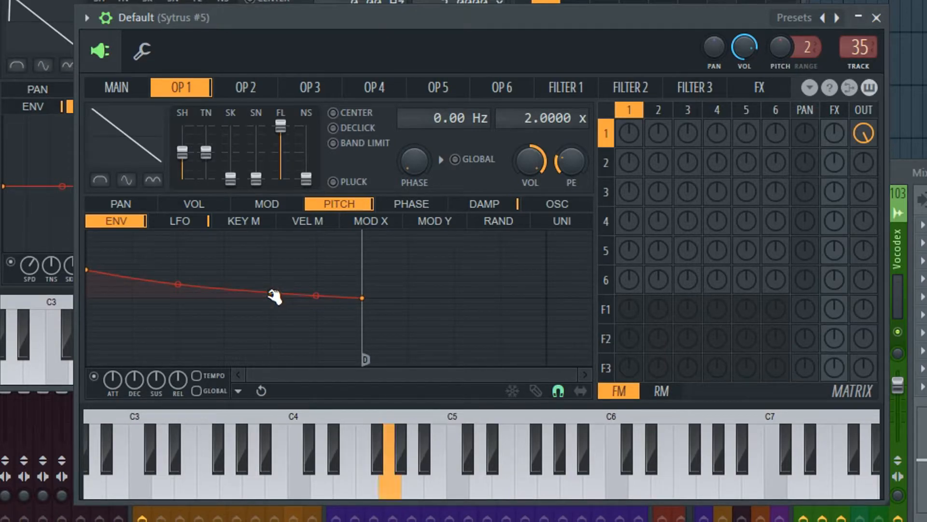
- Turn off operator 1's pitch LFO and move the pitch envelope's start and middle points below the centre line
{"action": "left_click", "coordinate": [195, 222]}
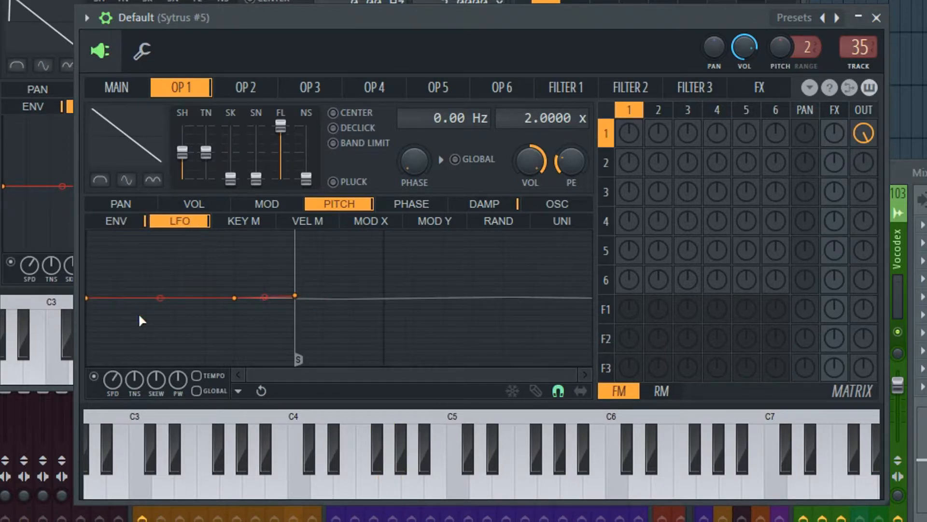
{"action": "left_click", "coordinate": [94, 376]}
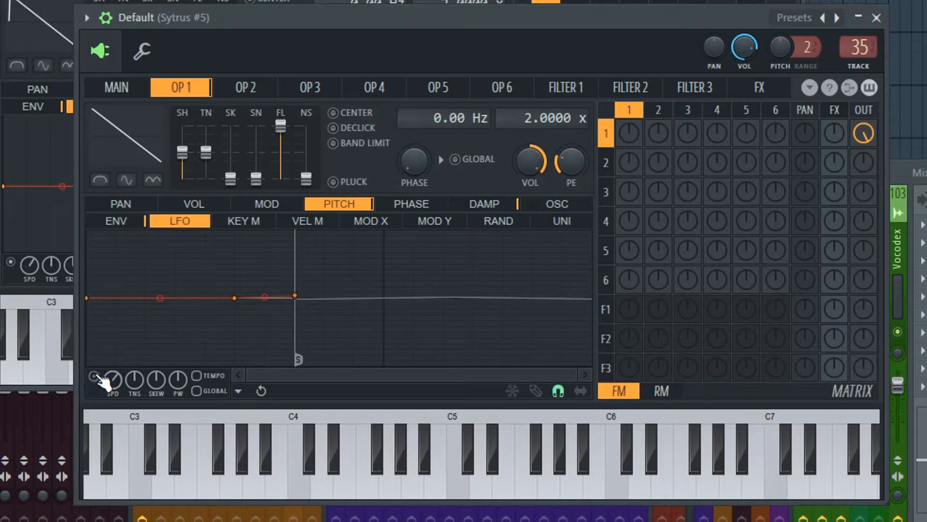
{"action": "left_click", "coordinate": [127, 226]}
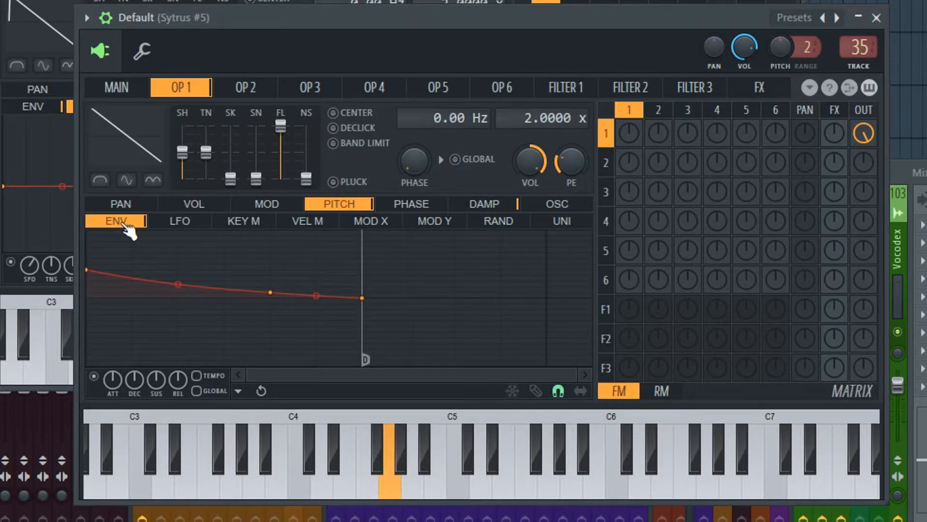
{"action": "left_click_drag", "start_coordinate": [90, 269], "coordinate": [86, 319]}
{"action": "left_click_drag", "start_coordinate": [266, 294], "coordinate": [271, 304]}
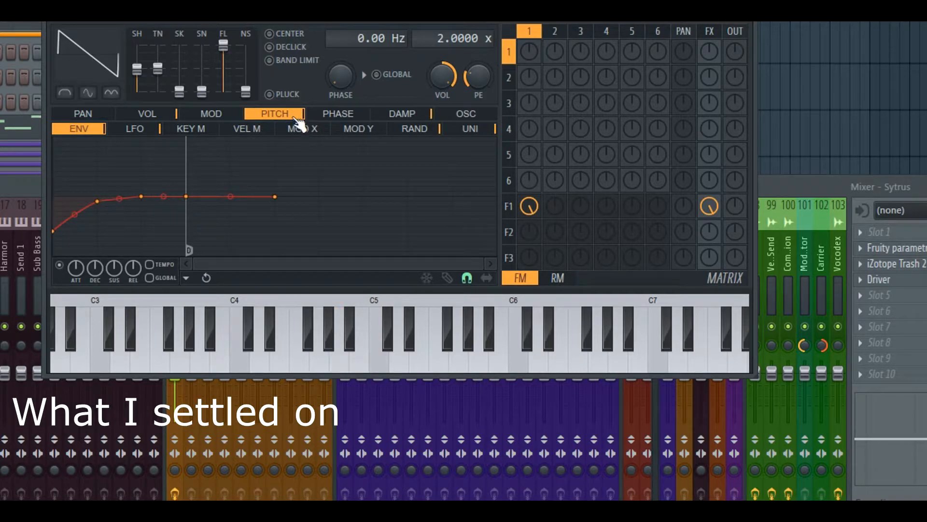
- Examine the pitch envelope and pitch LFO curves of operator 1 in the finished patch
{"action": "left_click_drag", "start_coordinate": [485, 262], "coordinate": [348, 259]}
{"action": "scroll", "coordinate": [323, 208], "scroll_direction": "up", "scroll_amount": 6}
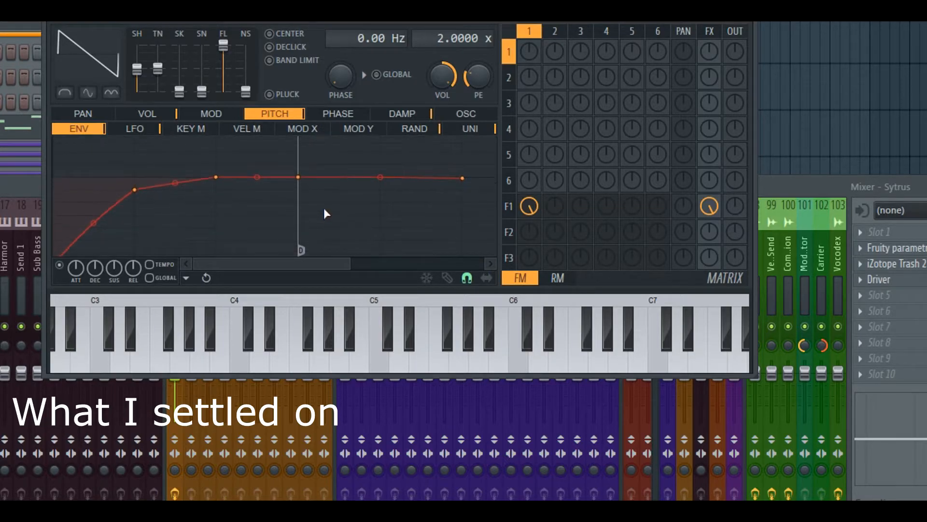
{"action": "scroll", "coordinate": [418, 189], "scroll_direction": "down", "scroll_amount": 6}
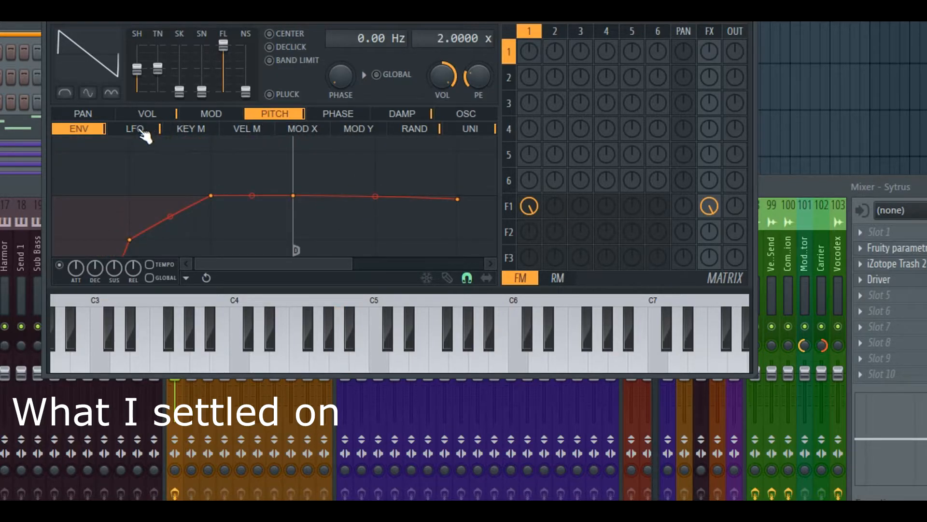
{"action": "left_click", "coordinate": [137, 129]}
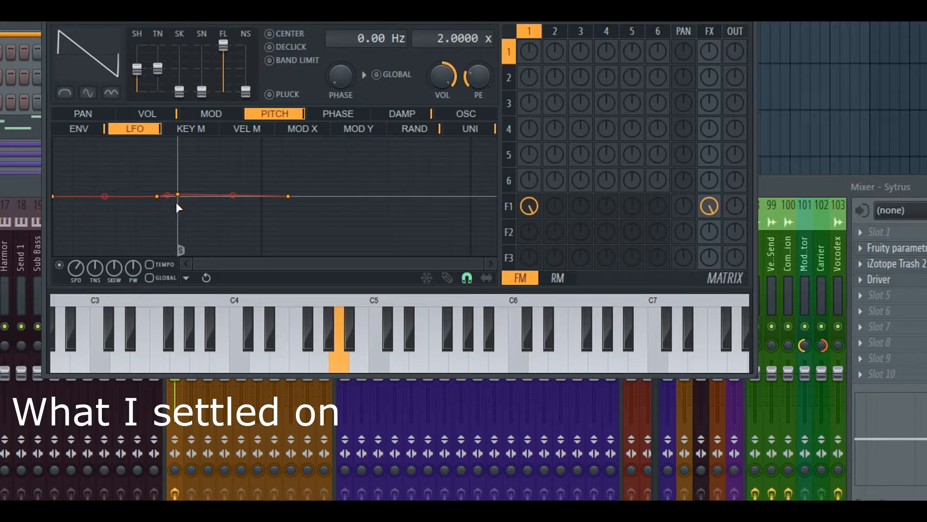
{"action": "scroll", "coordinate": [184, 197], "scroll_direction": "up", "scroll_amount": 5}
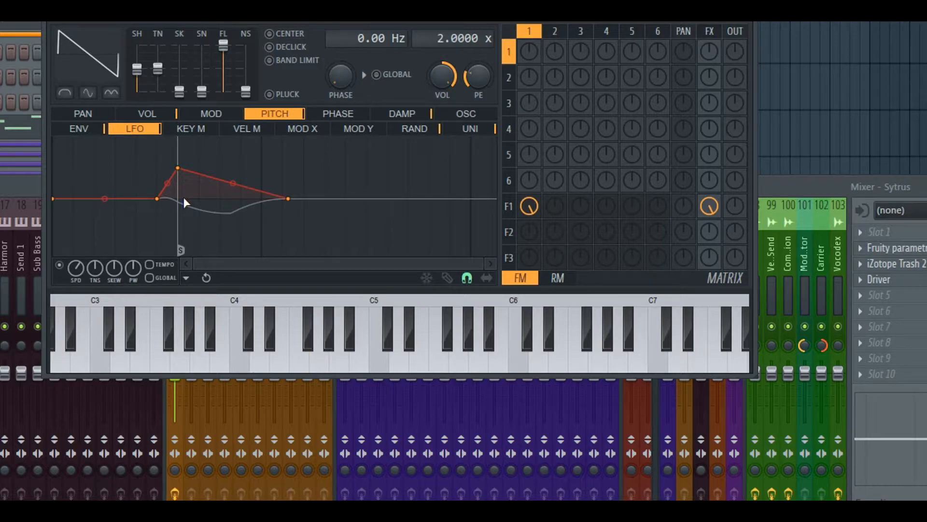
{"action": "left_click", "coordinate": [79, 129]}
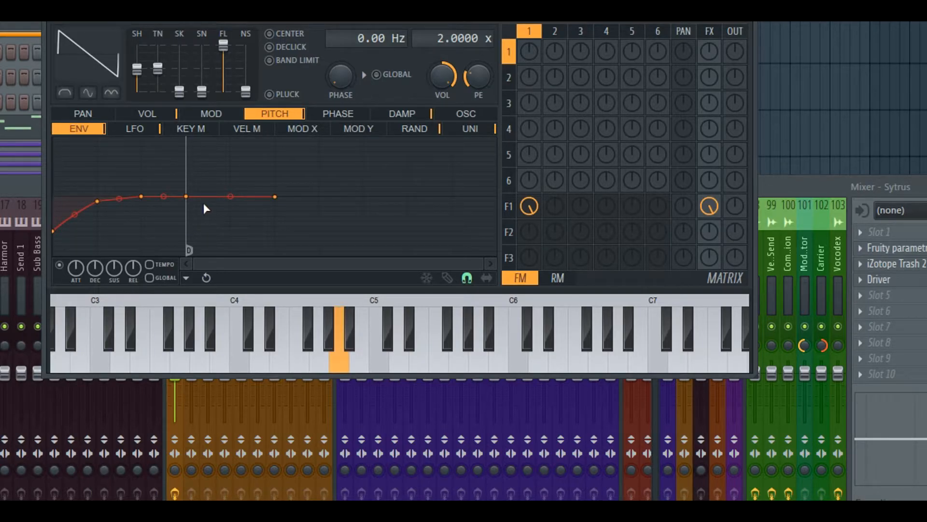
{"action": "left_click_drag", "start_coordinate": [487, 260], "coordinate": [350, 263]}
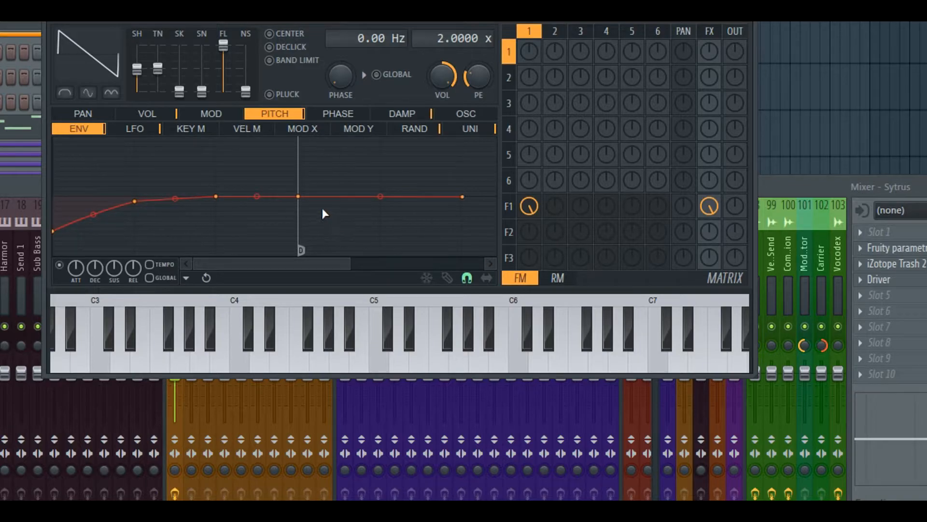
- Compare the fine detail of operator 1's pitch envelope and pitch LFO curves at close and full vertical zoom
{"action": "scroll", "coordinate": [322, 208], "scroll_direction": "up", "scroll_amount": 7}
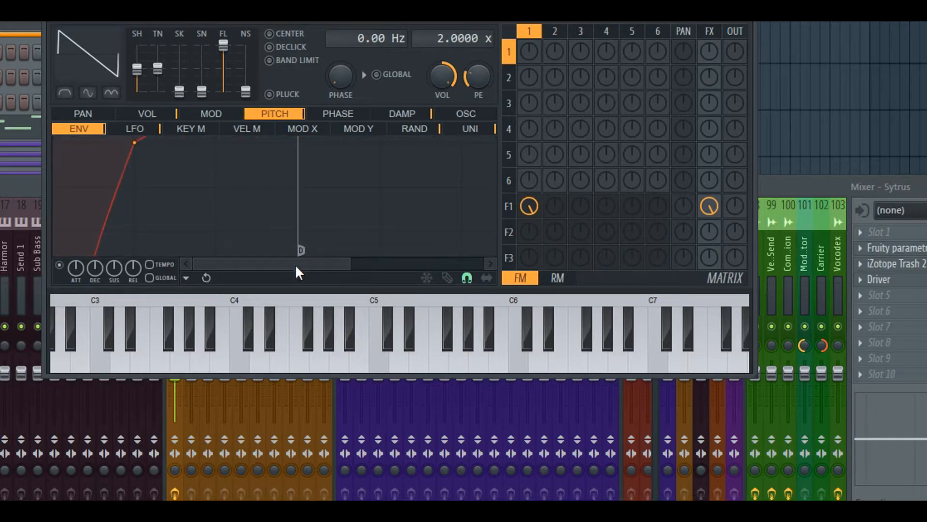
{"action": "scroll", "coordinate": [416, 220], "scroll_direction": "down", "scroll_amount": 5}
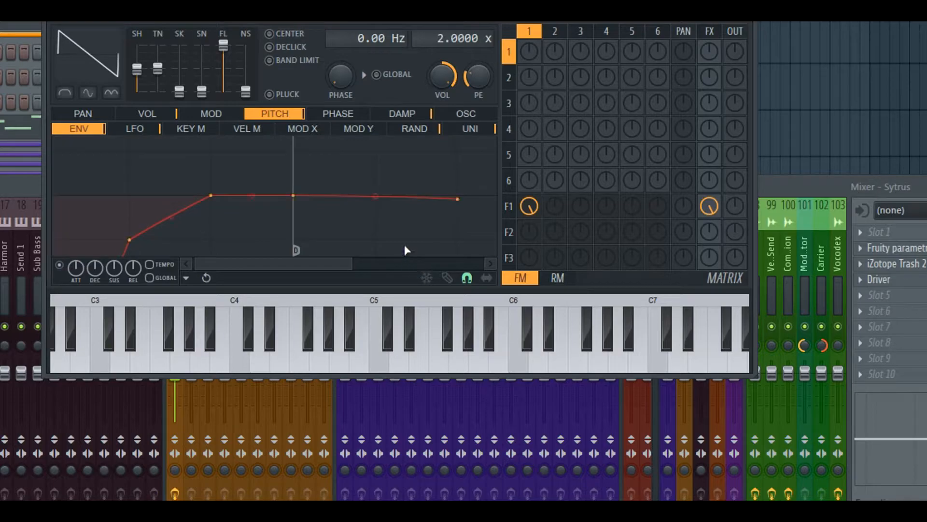
{"action": "key", "text": "n"}
{"action": "left_click", "coordinate": [139, 129]}
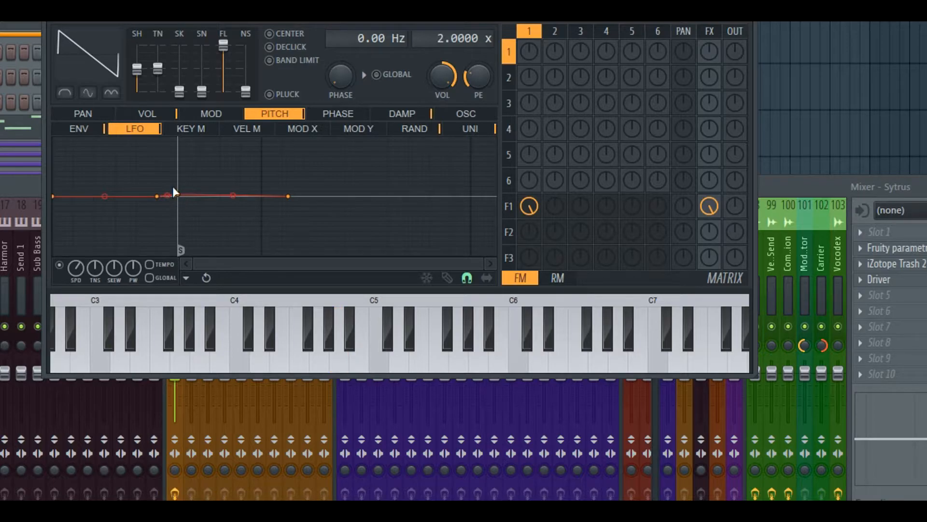
{"action": "scroll", "coordinate": [183, 197], "scroll_direction": "up", "scroll_amount": 6}
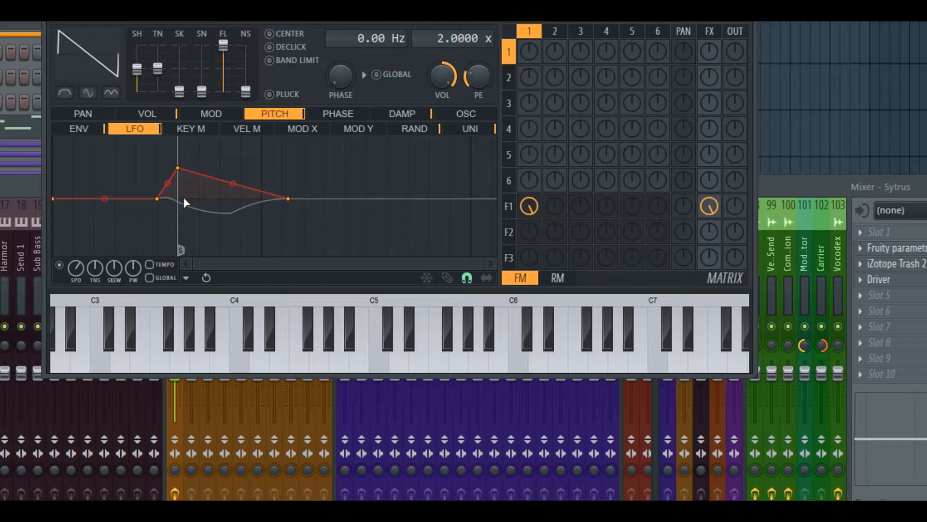
{"action": "scroll", "coordinate": [176, 201], "scroll_direction": "down", "scroll_amount": 6}
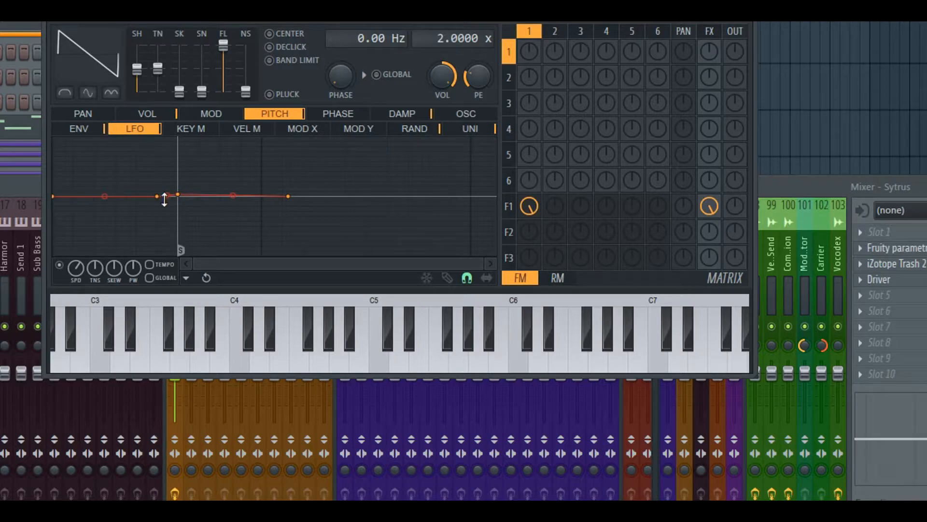
{"action": "scroll", "coordinate": [190, 196], "scroll_direction": "up", "scroll_amount": 2}
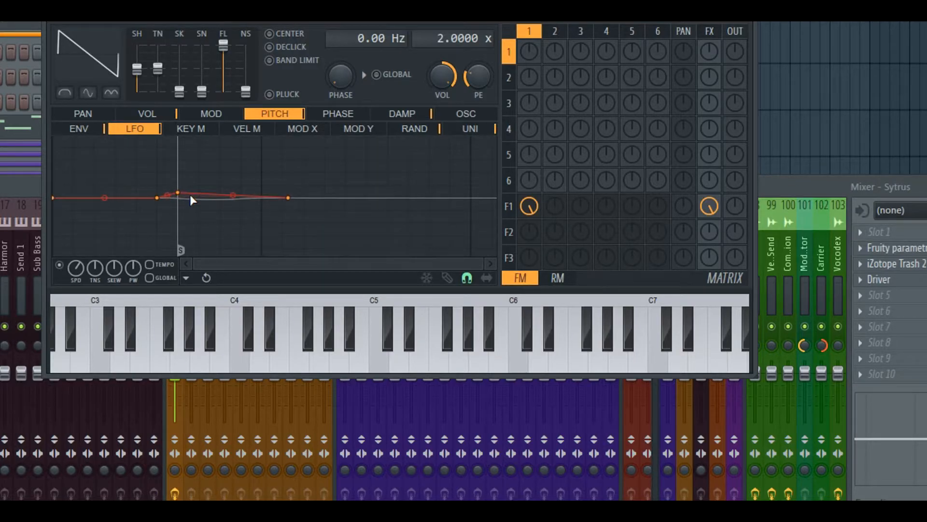
{"action": "scroll", "coordinate": [185, 199], "scroll_direction": "up", "scroll_amount": 4}
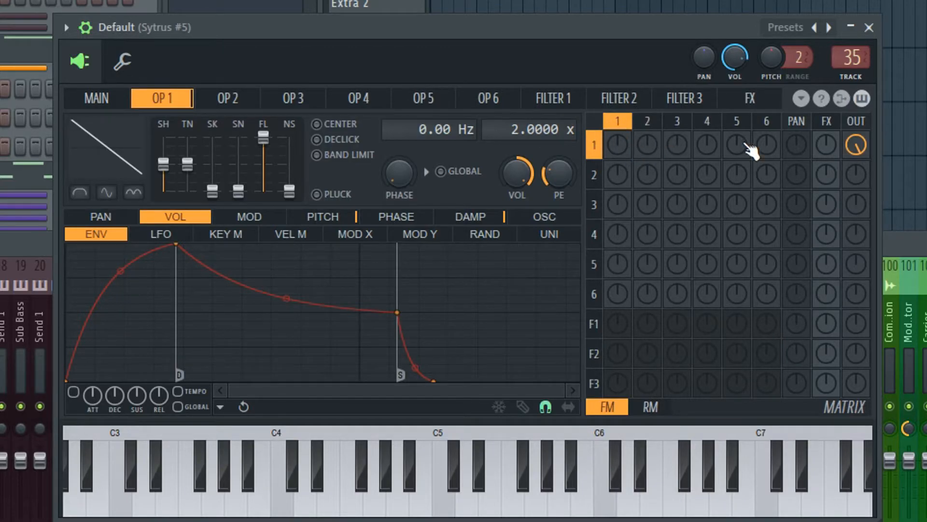
- Try routing operator 1 into filter 1 instead of the direct output, and filter 1 into FX, in the default patch
{"action": "left_click_drag", "start_coordinate": [857, 144], "coordinate": [857, 193]}
{"action": "left_click_drag", "start_coordinate": [617, 329], "coordinate": [617, 317]}
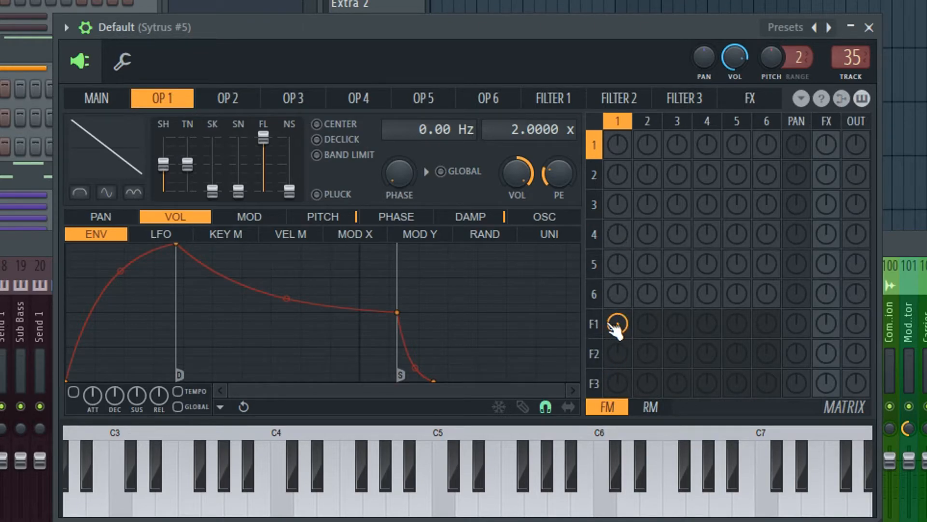
{"action": "left_click", "coordinate": [459, 487]}
{"action": "left_click_drag", "start_coordinate": [830, 329], "coordinate": [823, 322]}
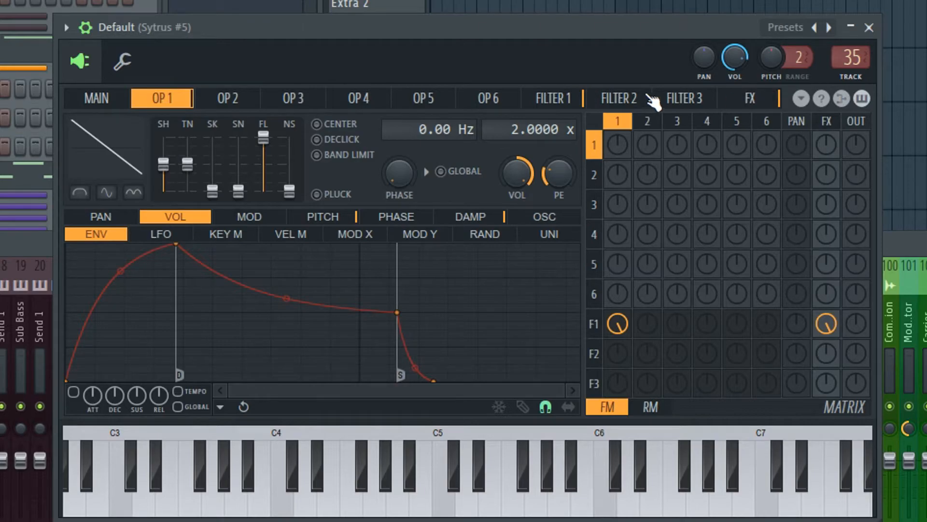
{"action": "left_click_drag", "start_coordinate": [827, 326], "coordinate": [827, 297]}
{"action": "key", "text": "b"}
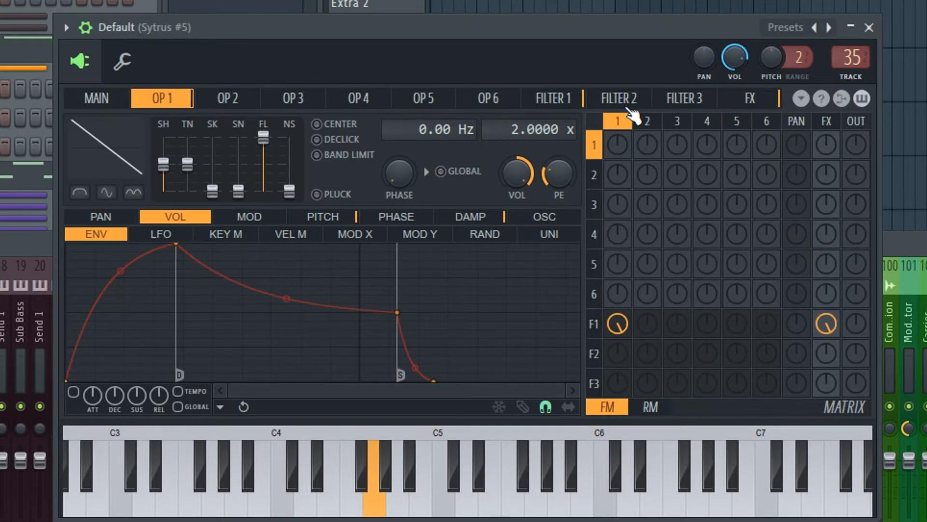
{"action": "key", "text": "b"}
{"action": "key", "text": "b"}
{"action": "left_click", "coordinate": [753, 103]}
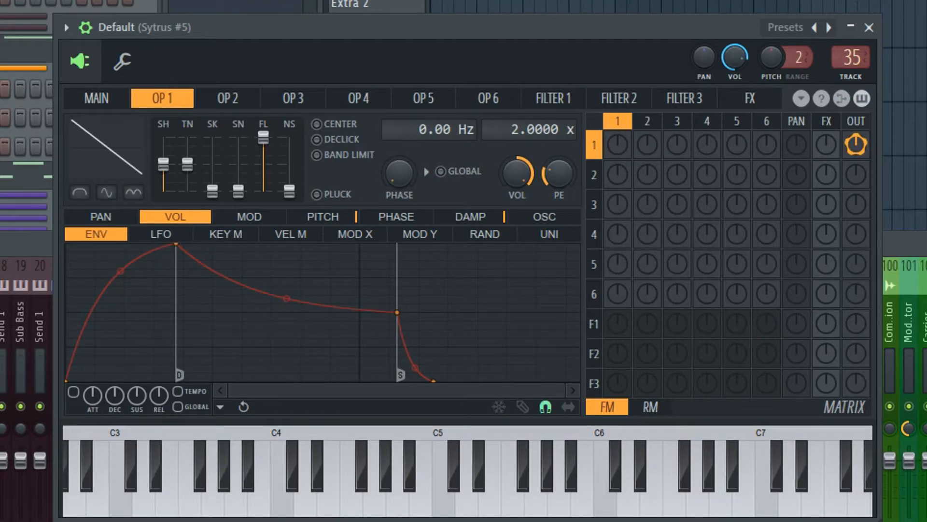
- Send operator 1 to filter 1 at full level, feed filter 1 into FX and audition the routing with test notes
{"action": "left_click_drag", "start_coordinate": [613, 329], "coordinate": [614, 261]}
{"action": "left_click", "coordinate": [467, 497]}
{"action": "left_click", "coordinate": [467, 497]}
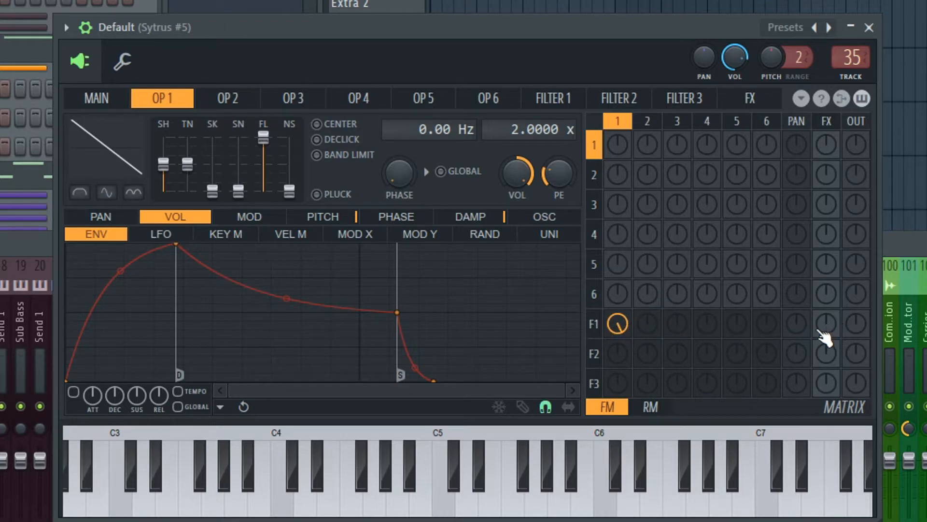
{"action": "left_click_drag", "start_coordinate": [829, 331], "coordinate": [827, 319]}
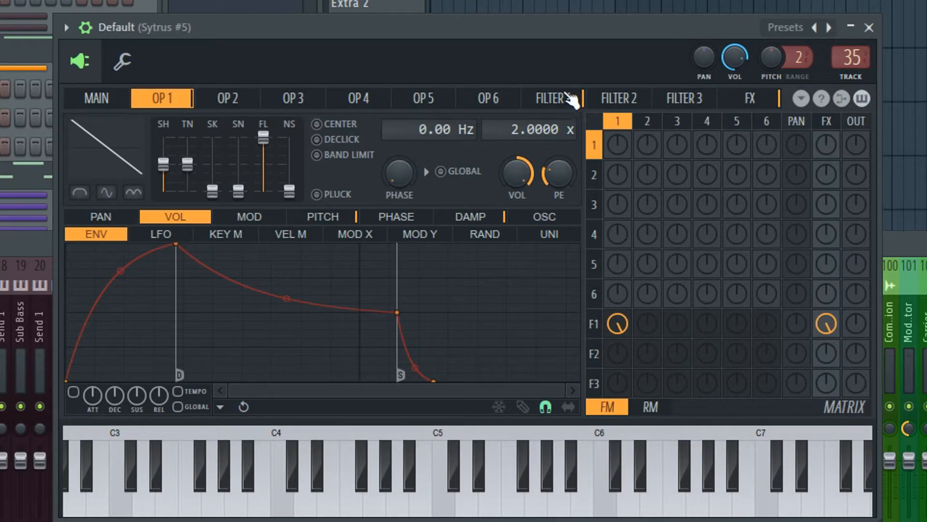
{"action": "mouse_move", "coordinate": [828, 326]}
{"action": "left_mouse_down"}
{"action": "mouse_move", "coordinate": [827, 338]}
{"action": "mouse_move", "coordinate": [826, 313]}
{"action": "left_mouse_up"}
{"action": "key", "text": "b"}
{"action": "key", "text": "b"}
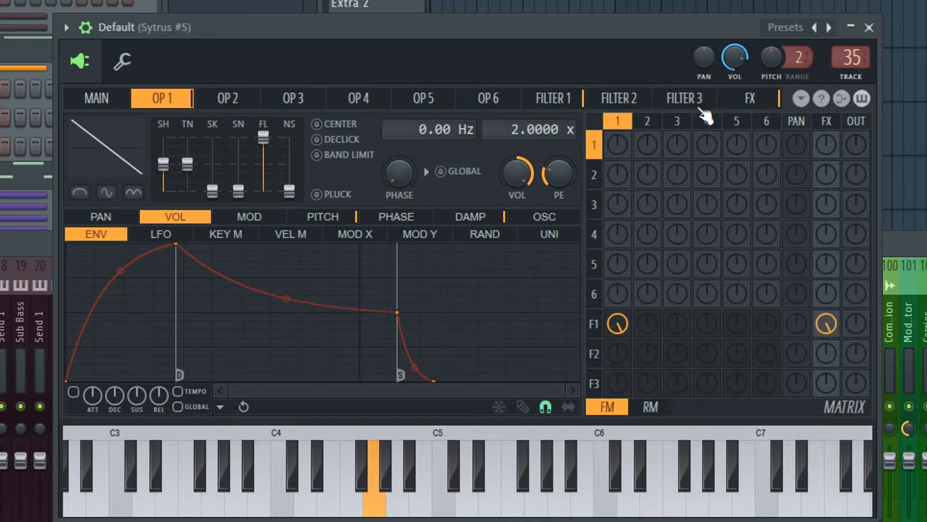
{"action": "key", "text": "b"}
{"action": "left_click", "coordinate": [756, 104]}
{"action": "left_click", "coordinate": [376, 191]}
{"action": "key", "text": "b"}
{"action": "key", "text": "b"}
{"action": "left_click", "coordinate": [376, 190]}
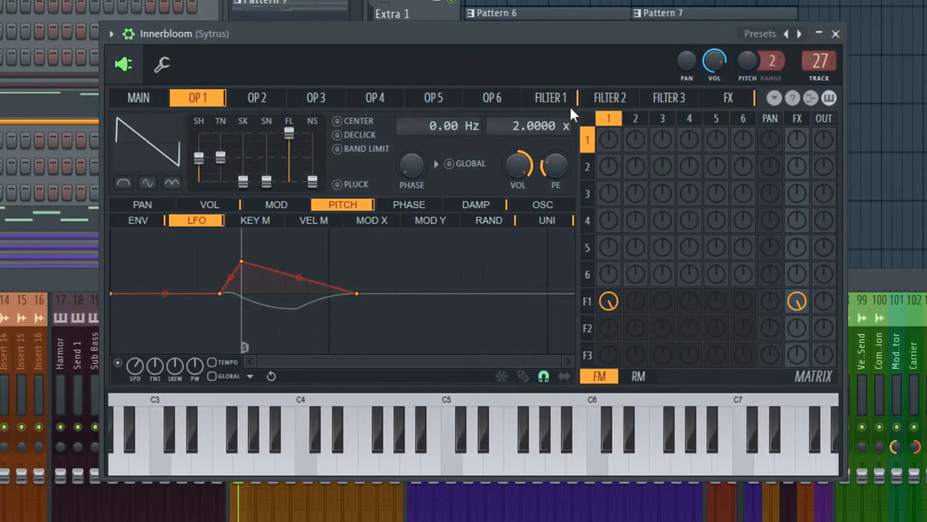
- Examine filter 1's settings and available filter types in the Innerbloom patch, along with its FX settings
{"action": "left_click", "coordinate": [556, 103]}
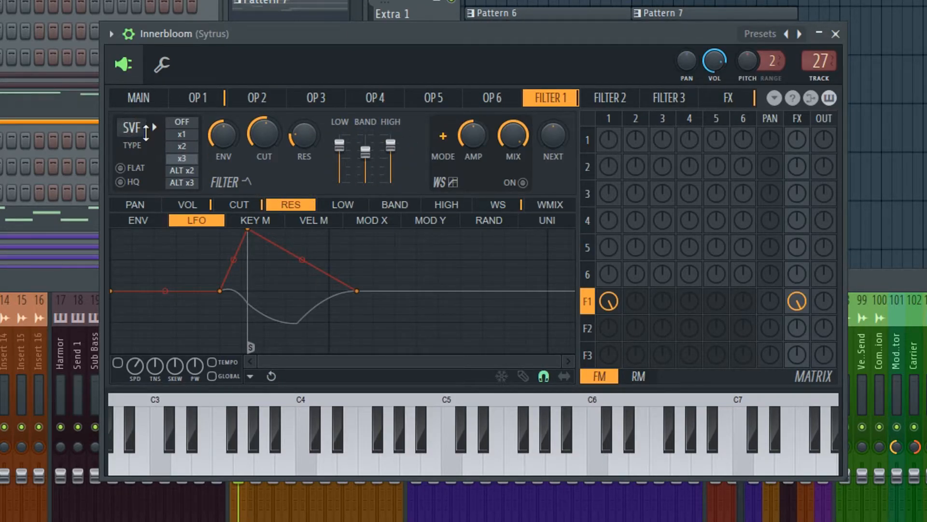
{"action": "left_click", "coordinate": [131, 128]}
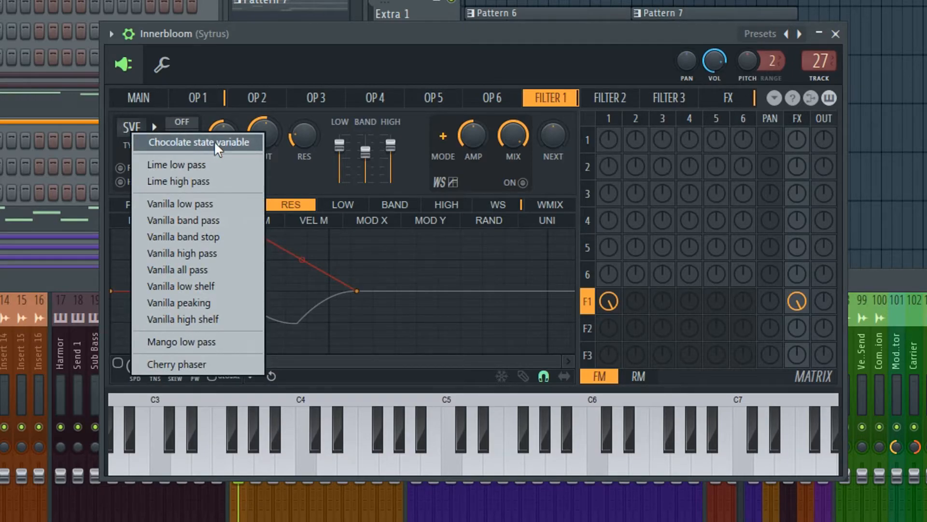
{"action": "left_click", "coordinate": [355, 68]}
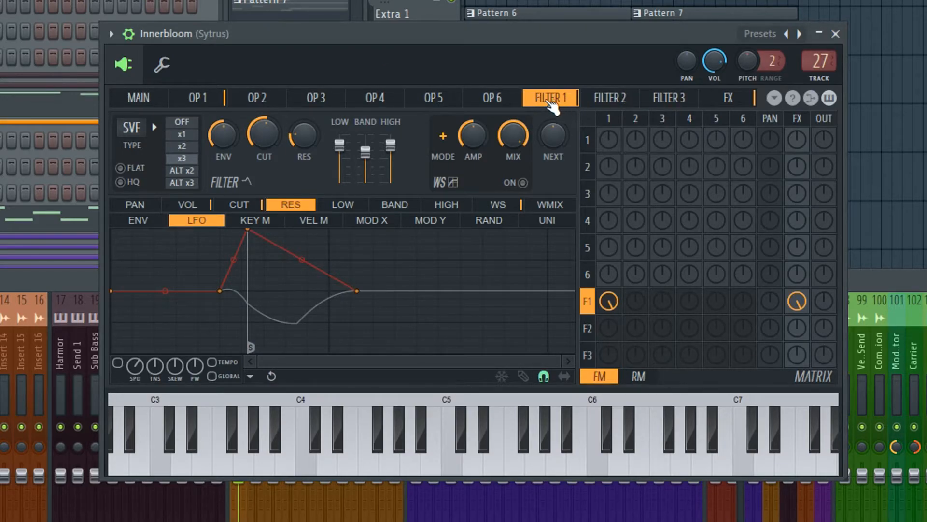
{"action": "left_click", "coordinate": [730, 103]}
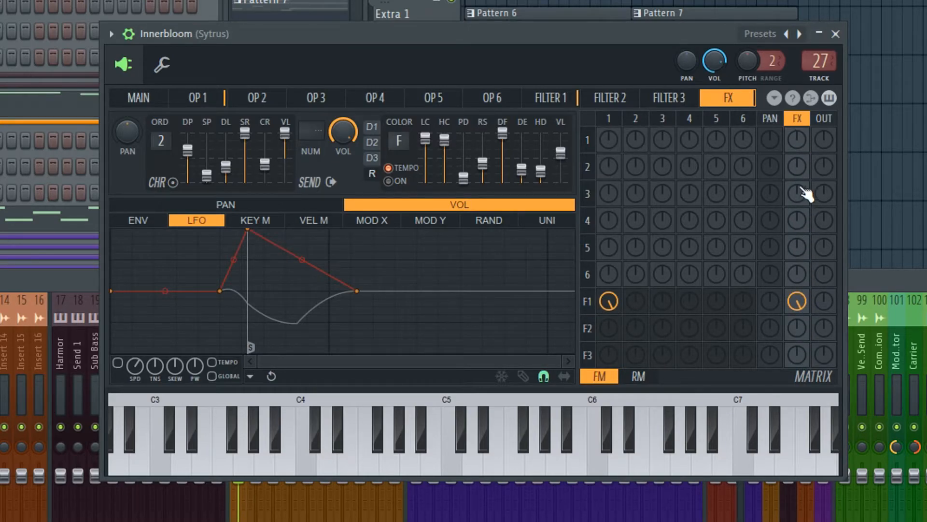
{"action": "left_click", "coordinate": [569, 103]}
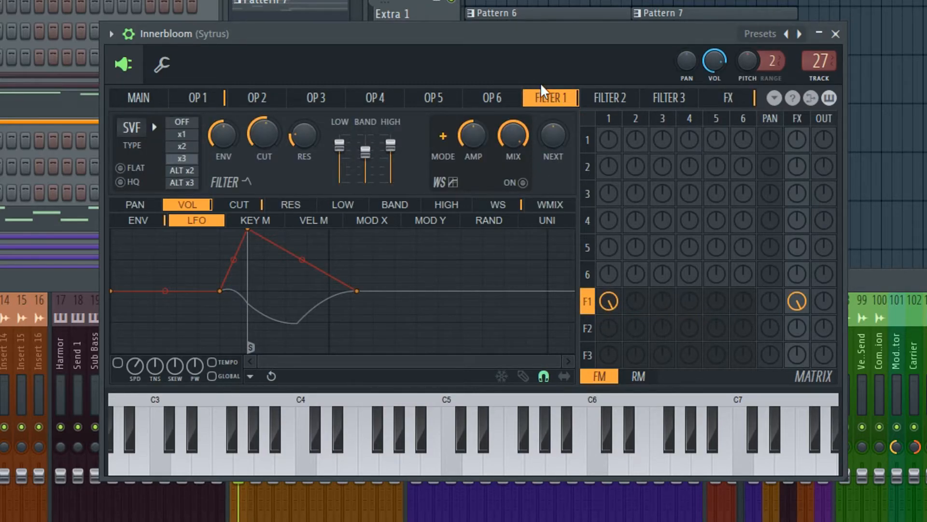
- Try the FX chorus speed at its maximum and bring it back to a low setting
{"action": "left_click", "coordinate": [725, 98]}
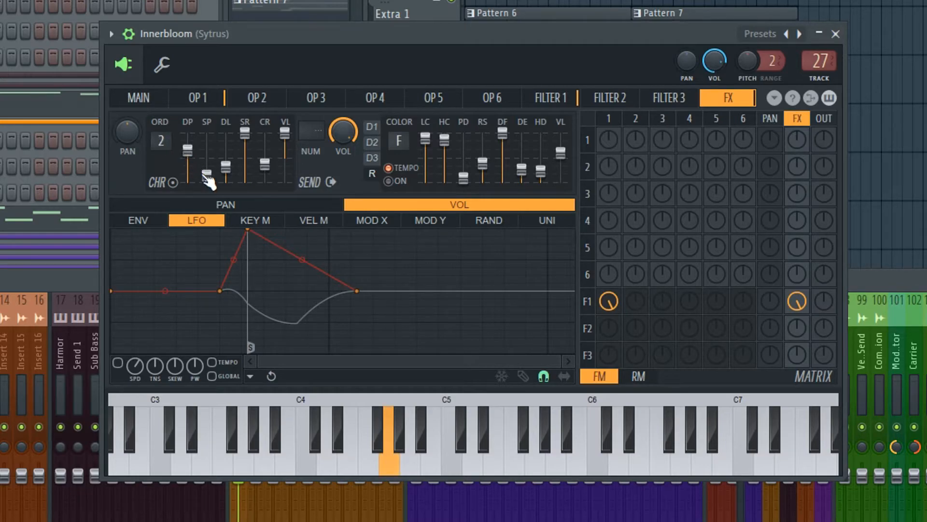
{"action": "left_click_drag", "start_coordinate": [207, 177], "coordinate": [193, 154]}
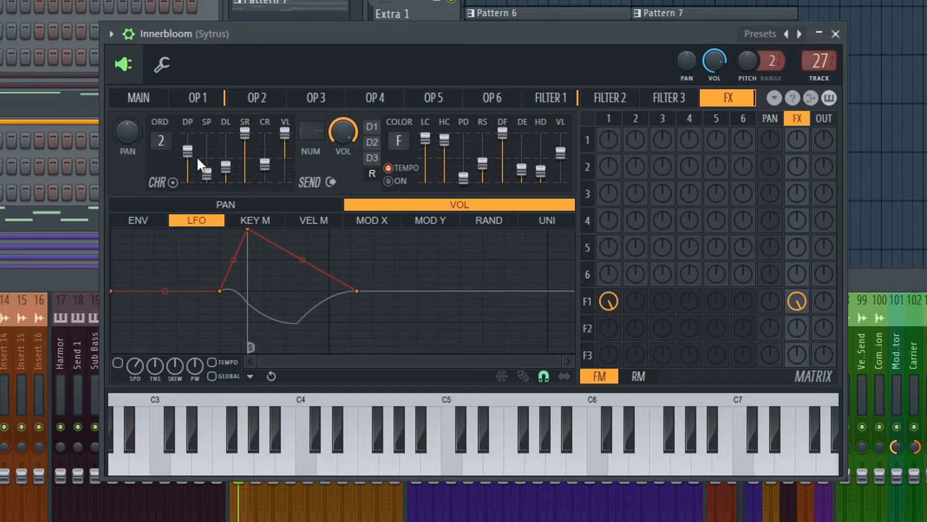
{"action": "left_click_drag", "start_coordinate": [211, 179], "coordinate": [208, 132]}
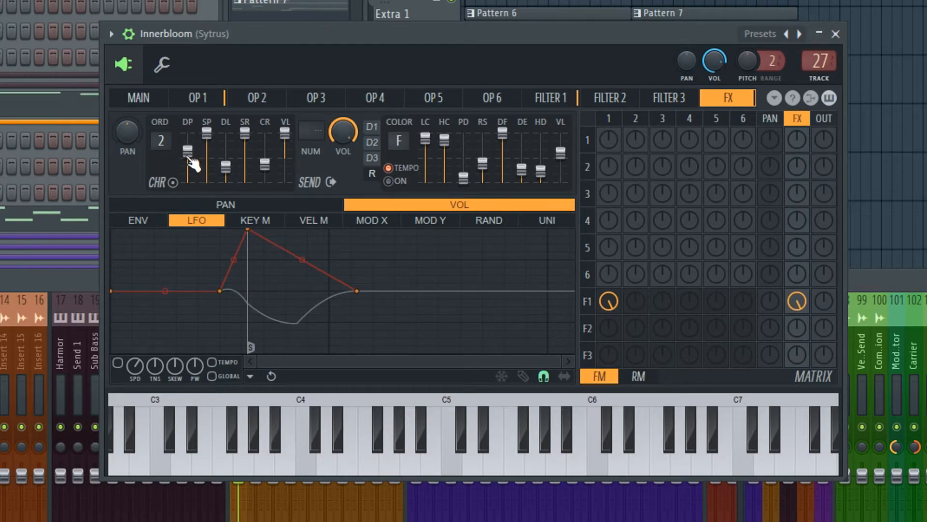
{"action": "left_click_drag", "start_coordinate": [188, 167], "coordinate": [207, 174]}
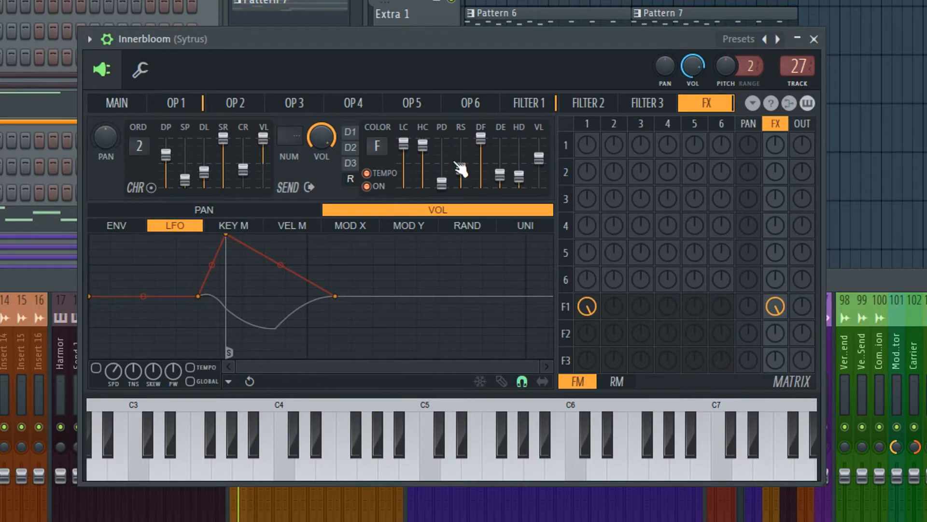
- Adjust the reverb's decay slightly and raise its low cut and high cut to maximum
{"action": "left_click_drag", "start_coordinate": [500, 174], "coordinate": [500, 179]}
{"action": "mouse_move", "coordinate": [420, 145]}
{"action": "left_mouse_down"}
{"action": "mouse_move", "coordinate": [421, 167]}
{"action": "mouse_move", "coordinate": [421, 138]}
{"action": "mouse_move", "coordinate": [410, 147]}
{"action": "left_mouse_up"}
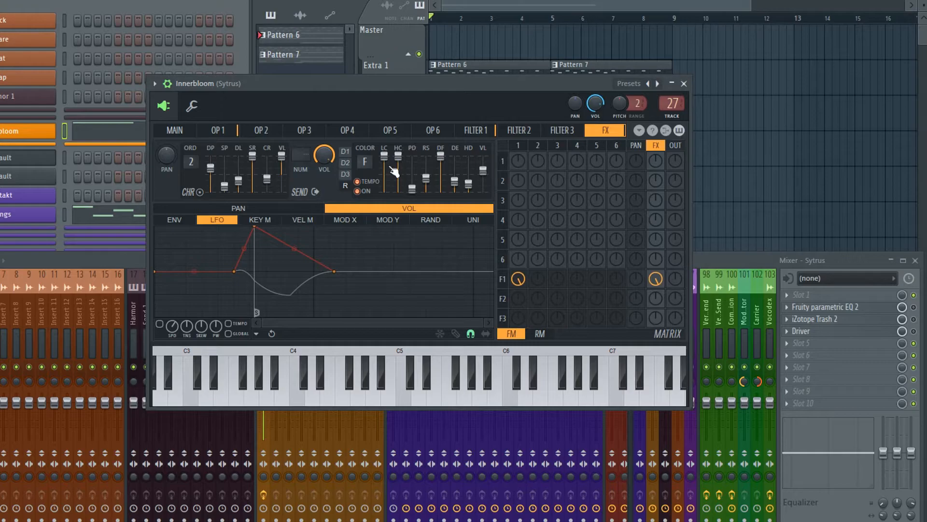
- Toggle the iZotope Trash 2 and Driver effects on the Sytrus mixer track and reposition the synth window
{"action": "left_click", "coordinate": [914, 319]}
{"action": "left_click", "coordinate": [914, 331]}
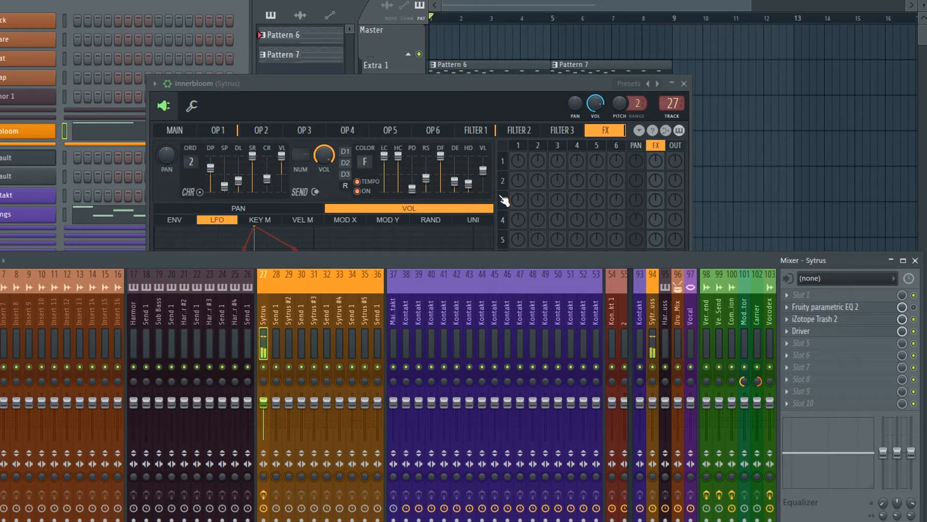
{"action": "left_click_drag", "start_coordinate": [442, 88], "coordinate": [387, 63]}
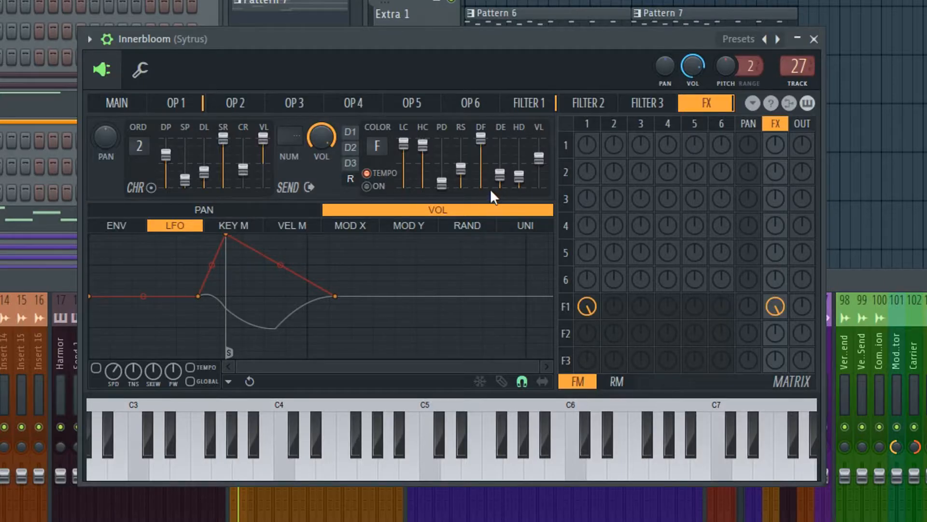
- Turn on the reverb in the FX section and fine-tune its decay
{"action": "left_click", "coordinate": [371, 188]}
{"action": "mouse_move", "coordinate": [501, 175]}
{"action": "left_mouse_down"}
{"action": "mouse_move", "coordinate": [503, 186]}
{"action": "mouse_move", "coordinate": [503, 177]}
{"action": "left_mouse_up"}
{"action": "left_click_drag", "start_coordinate": [502, 176], "coordinate": [503, 177]}
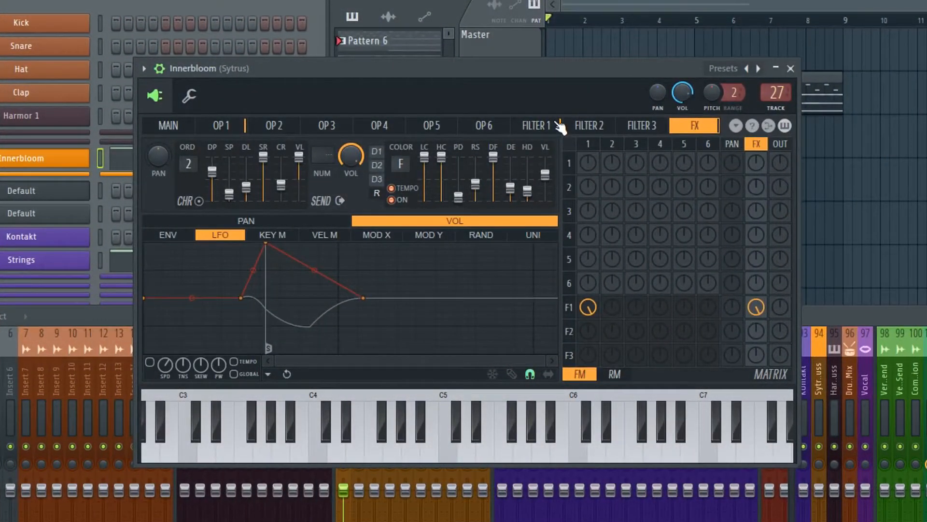
- Review filter 1's cutoff envelope and compare it with the settings in the FX section
{"action": "left_click", "coordinate": [555, 124]}
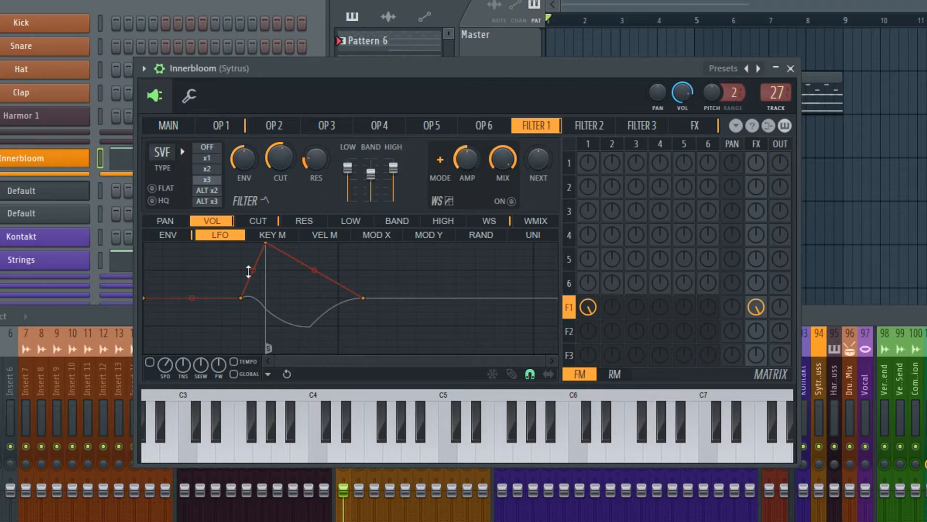
{"action": "left_click", "coordinate": [251, 223]}
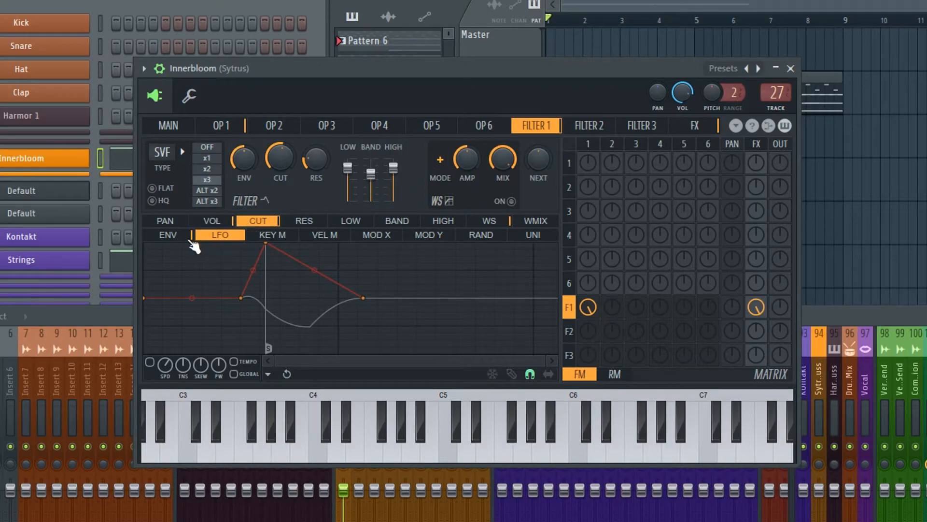
{"action": "left_click", "coordinate": [185, 236]}
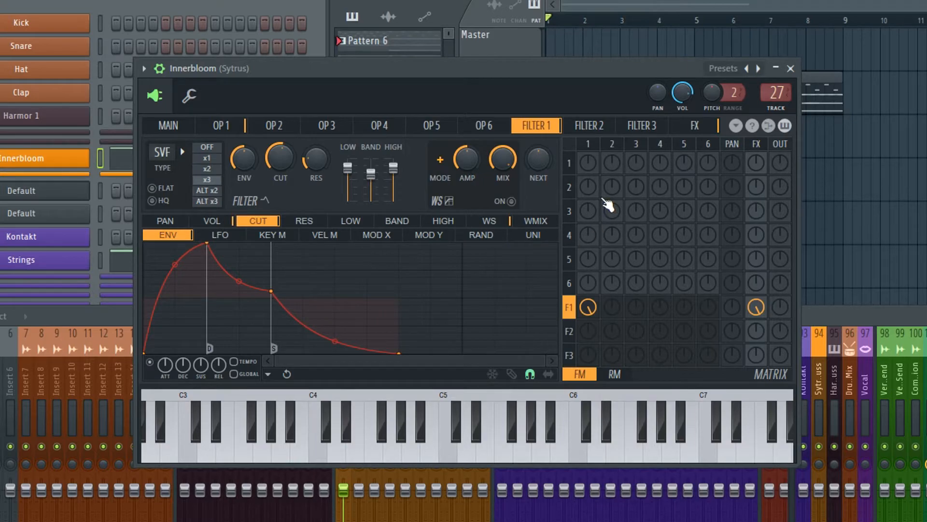
{"action": "left_click", "coordinate": [693, 126]}
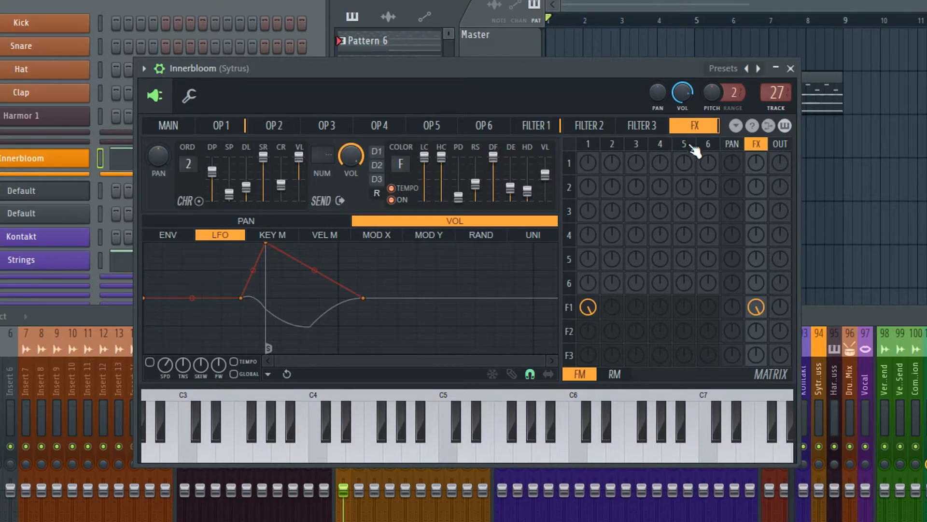
{"action": "left_click", "coordinate": [559, 126]}
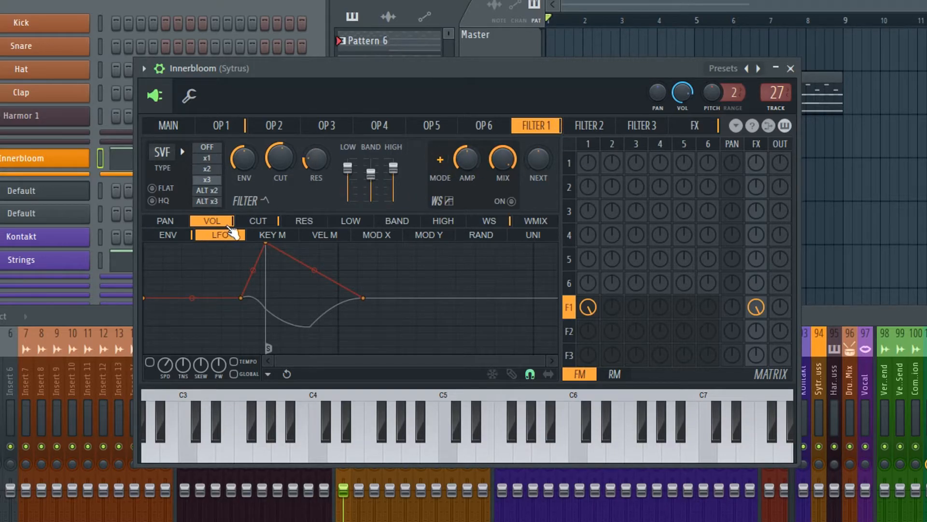
{"action": "left_click", "coordinate": [257, 222]}
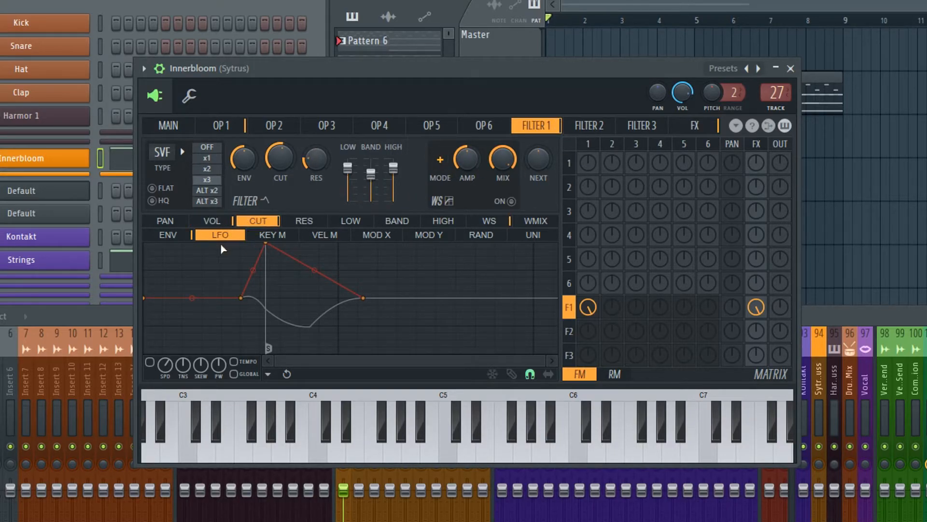
{"action": "left_click", "coordinate": [184, 237]}
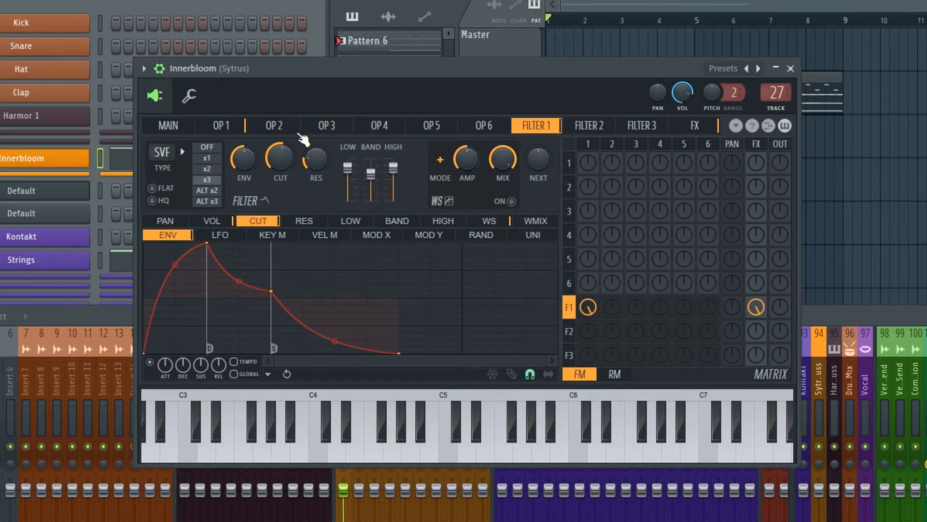
- Compare the sound with operator 1's volume envelope switched off and on
{"action": "left_click", "coordinate": [243, 133]}
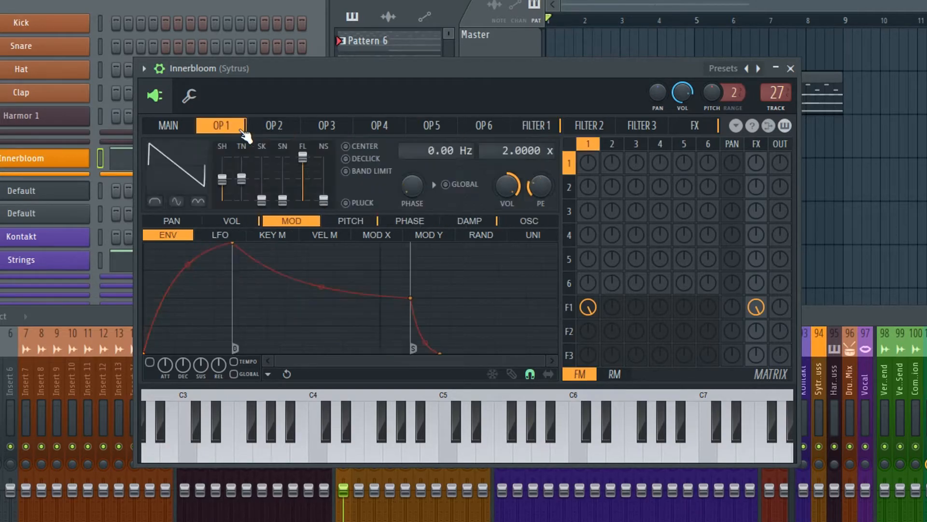
{"action": "left_click", "coordinate": [249, 223]}
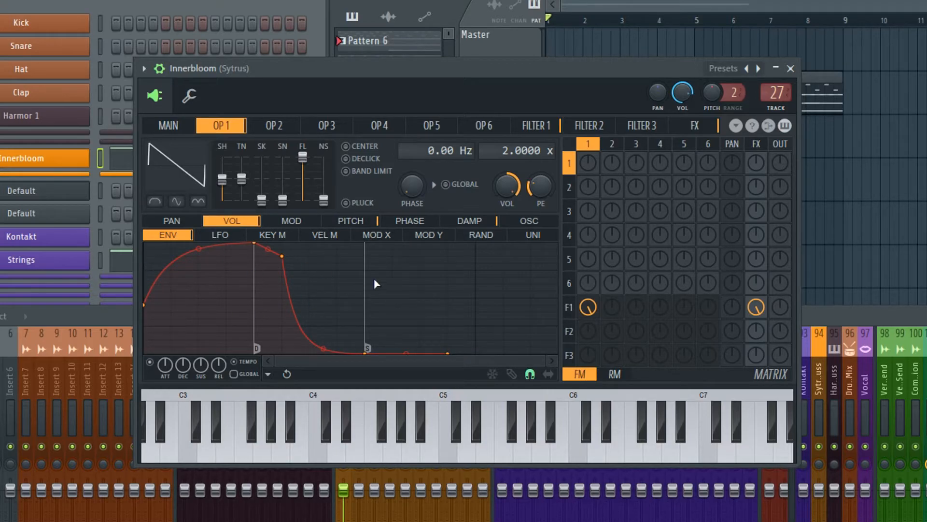
{"action": "left_click", "coordinate": [149, 362]}
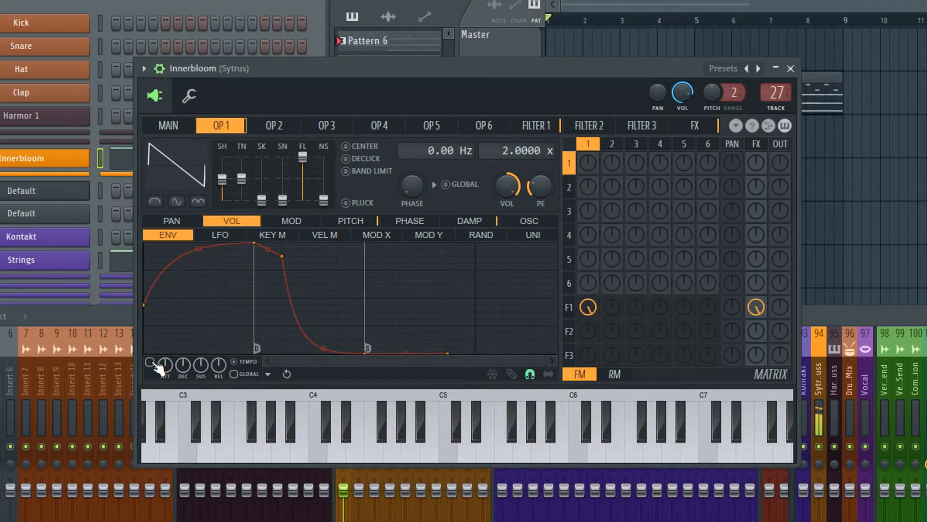
{"action": "left_click", "coordinate": [149, 362]}
{"action": "left_click", "coordinate": [150, 362]}
{"action": "left_click", "coordinate": [150, 362]}
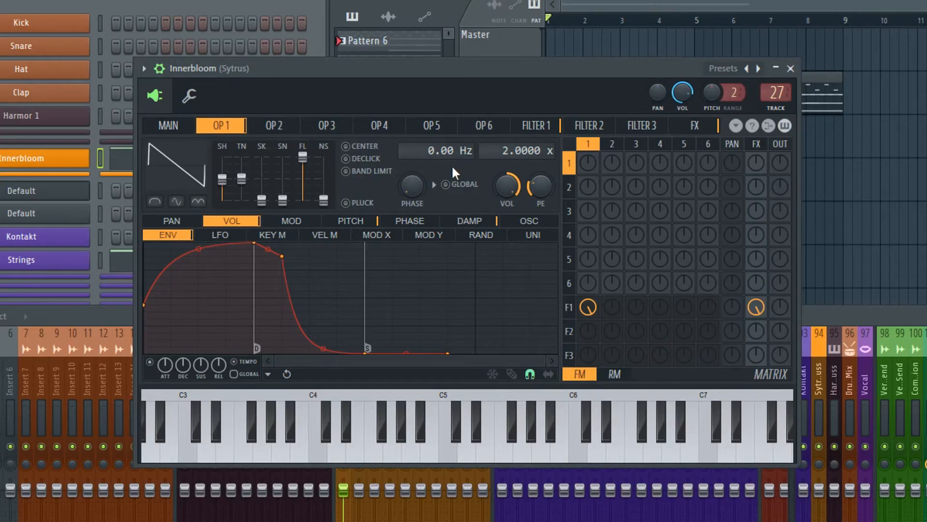
- Check filter 1's volume envelope against operator 1's, toggling operator 1's volume envelope to hear its effect
{"action": "left_click", "coordinate": [543, 124]}
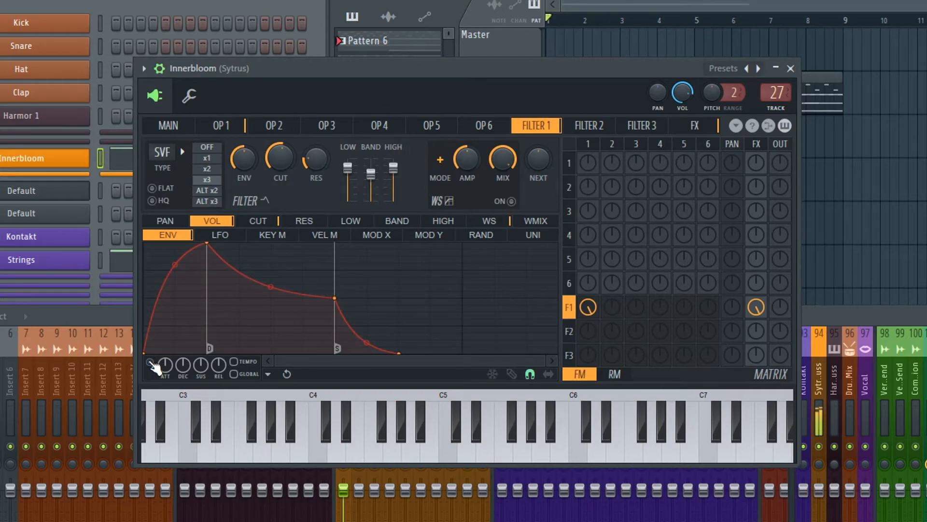
{"action": "left_click", "coordinate": [221, 124]}
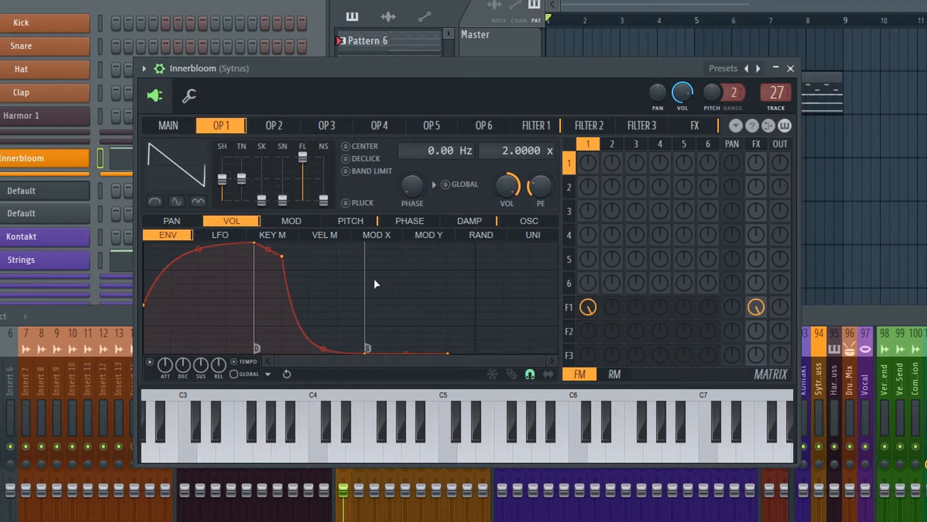
{"action": "left_click", "coordinate": [152, 362]}
{"action": "left_click", "coordinate": [152, 362]}
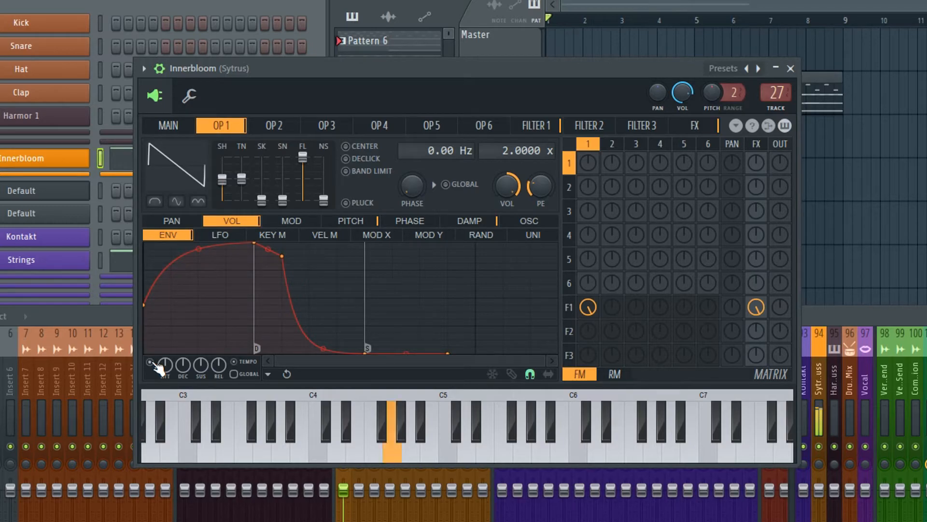
{"action": "left_click", "coordinate": [152, 362]}
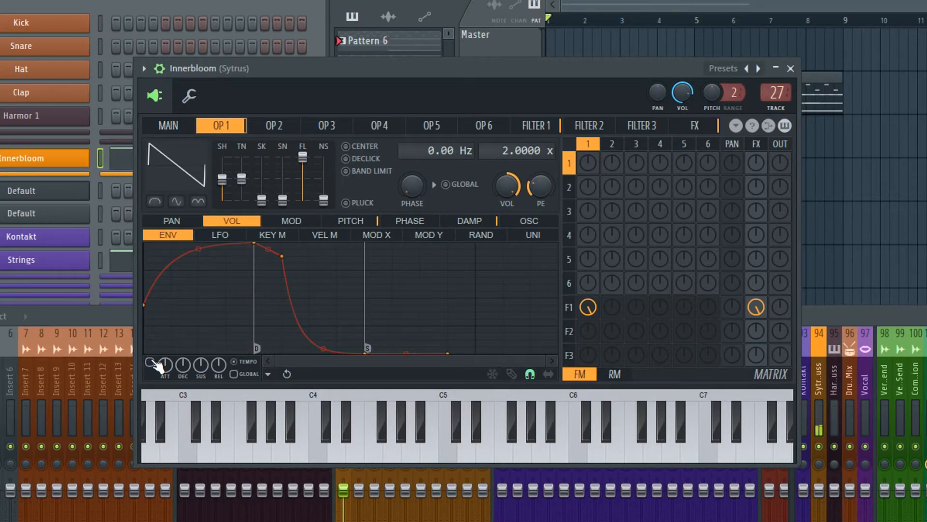
{"action": "left_click", "coordinate": [149, 362]}
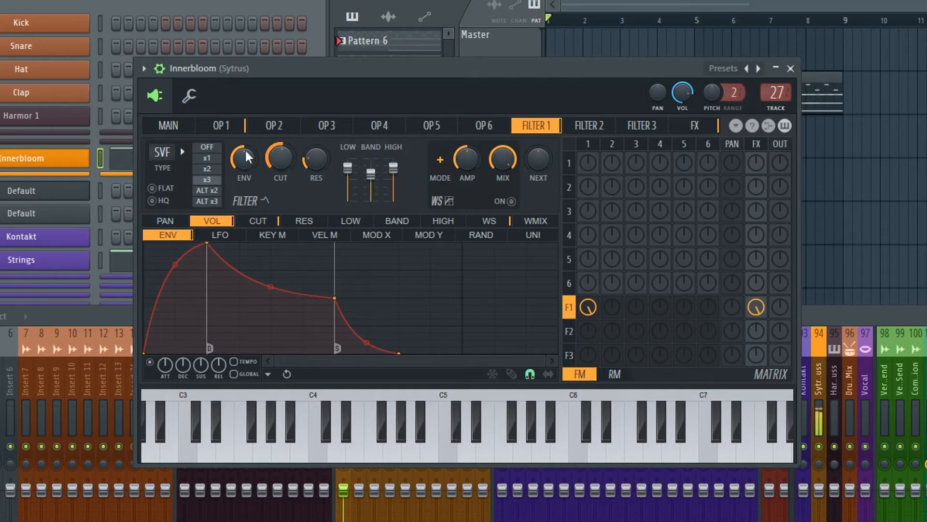
{"action": "left_click", "coordinate": [214, 126]}
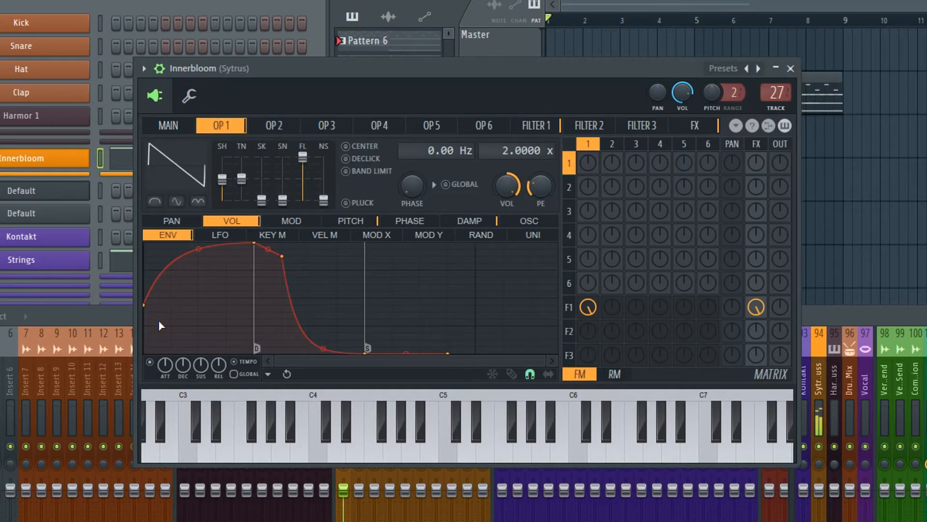
{"action": "left_click", "coordinate": [549, 126]}
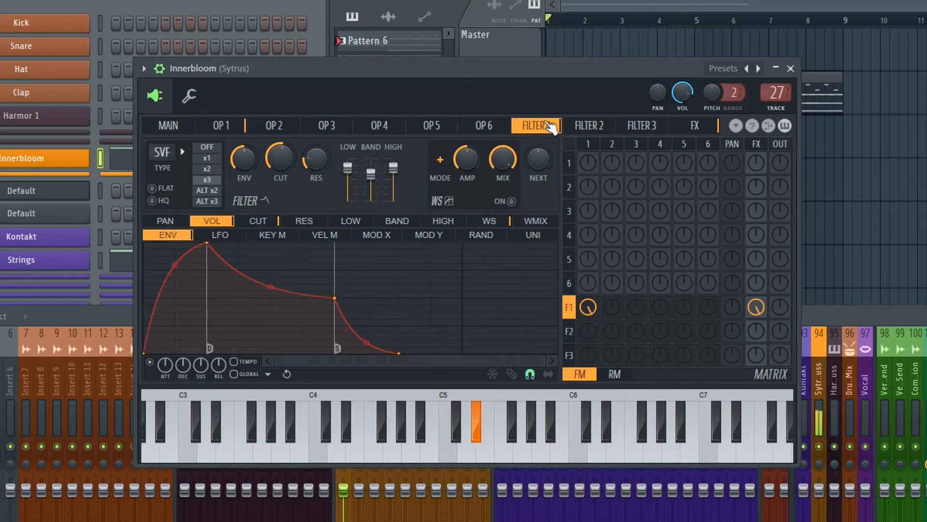
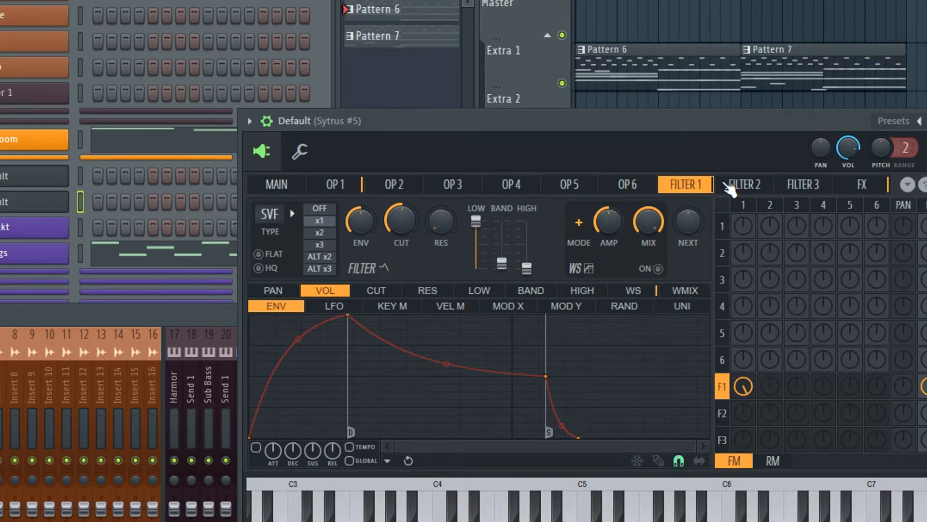
- In the Default Sytrus, raise the start of filter 1's cutoff envelope to the midline and test its decay point at the bottom and top
{"action": "left_click", "coordinate": [367, 290]}
{"action": "left_click_drag", "start_coordinate": [252, 436], "coordinate": [251, 376]}
{"action": "left_click_drag", "start_coordinate": [348, 316], "coordinate": [360, 345]}
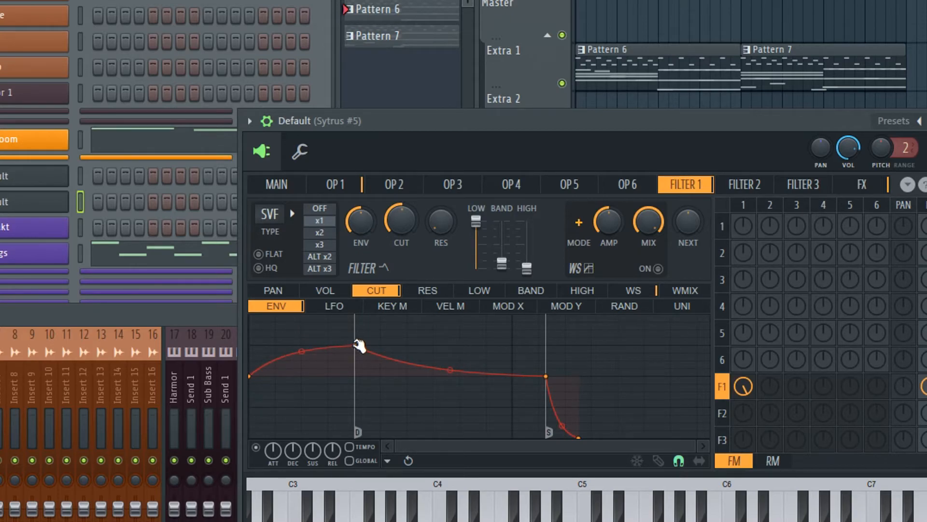
{"action": "left_click_drag", "start_coordinate": [359, 345], "coordinate": [355, 315]}
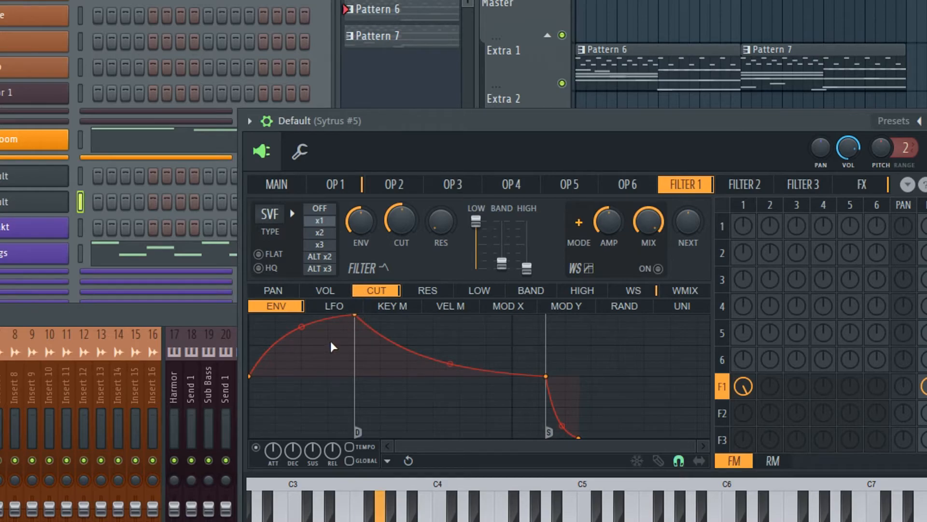
{"action": "left_click_drag", "start_coordinate": [355, 317], "coordinate": [351, 447]}
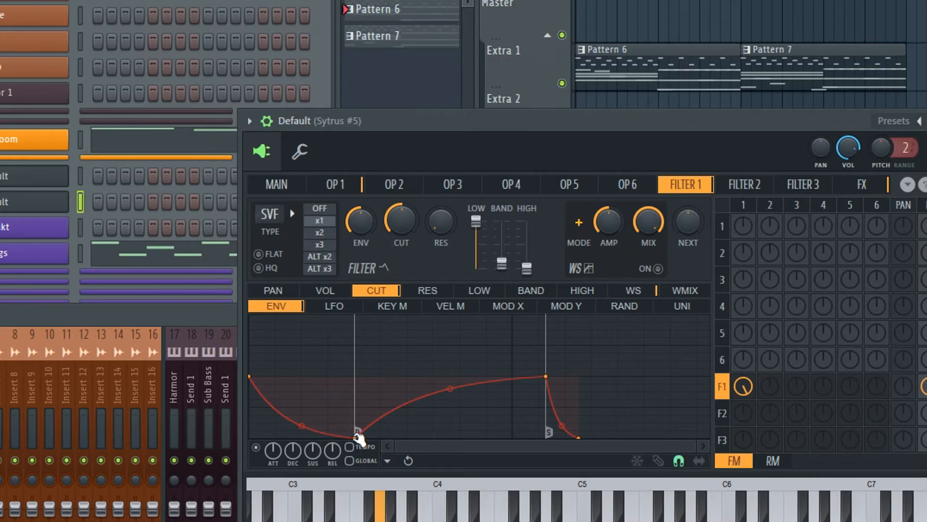
{"action": "left_click_drag", "start_coordinate": [358, 437], "coordinate": [367, 317]}
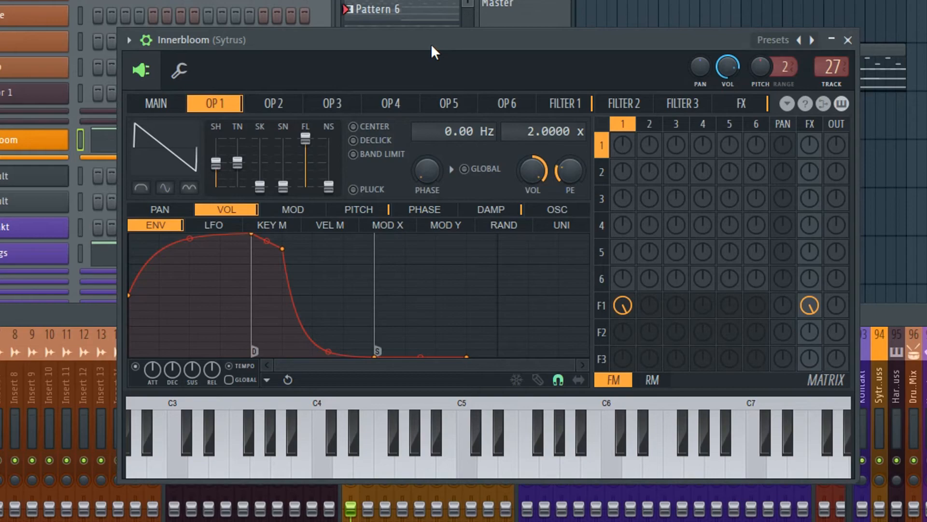
- Try raising the start point of Innerbloom's filter 1 cutoff envelope to the midline and return it to the bottom
{"action": "left_click", "coordinate": [565, 107]}
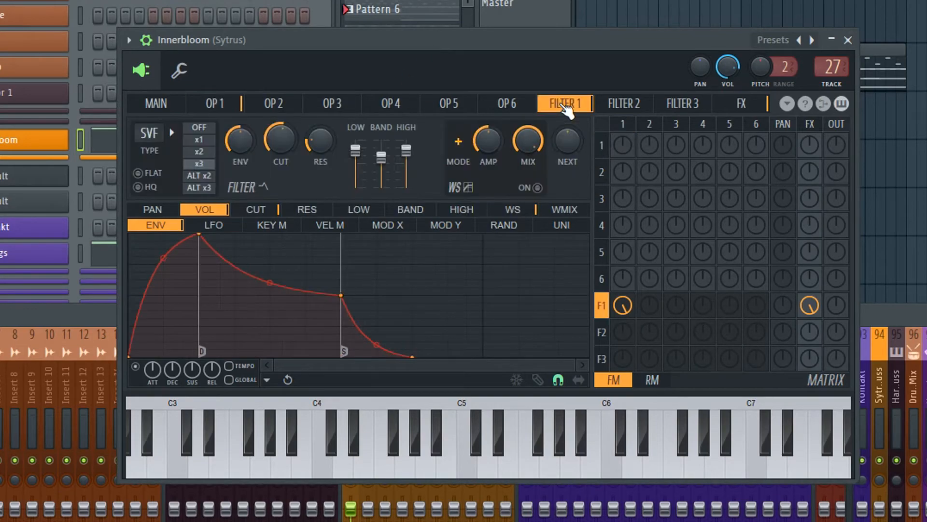
{"action": "left_click", "coordinate": [268, 210]}
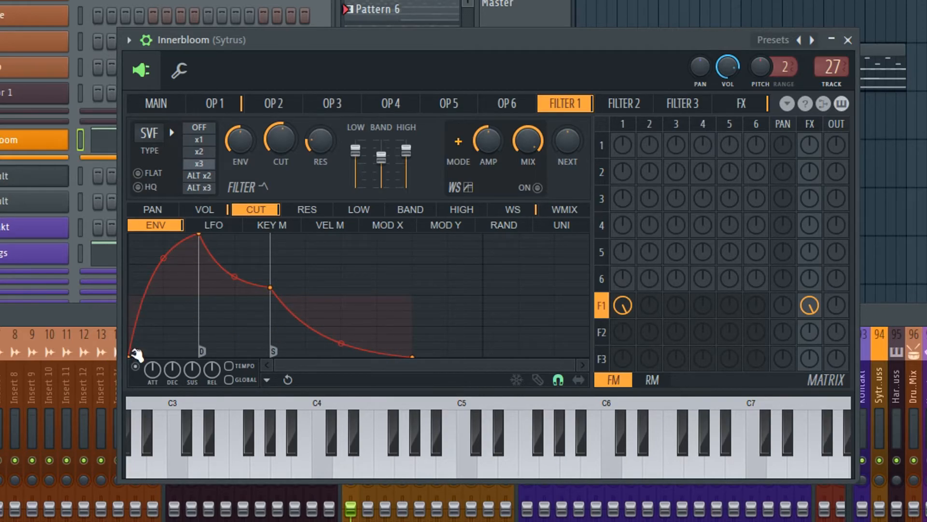
{"action": "left_click_drag", "start_coordinate": [130, 356], "coordinate": [133, 297]}
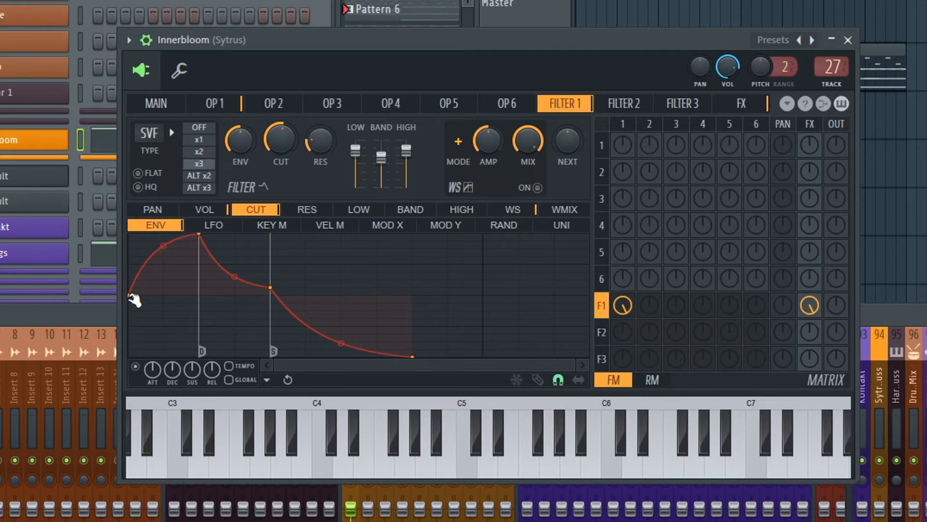
{"action": "left_click_drag", "start_coordinate": [134, 301], "coordinate": [132, 356]}
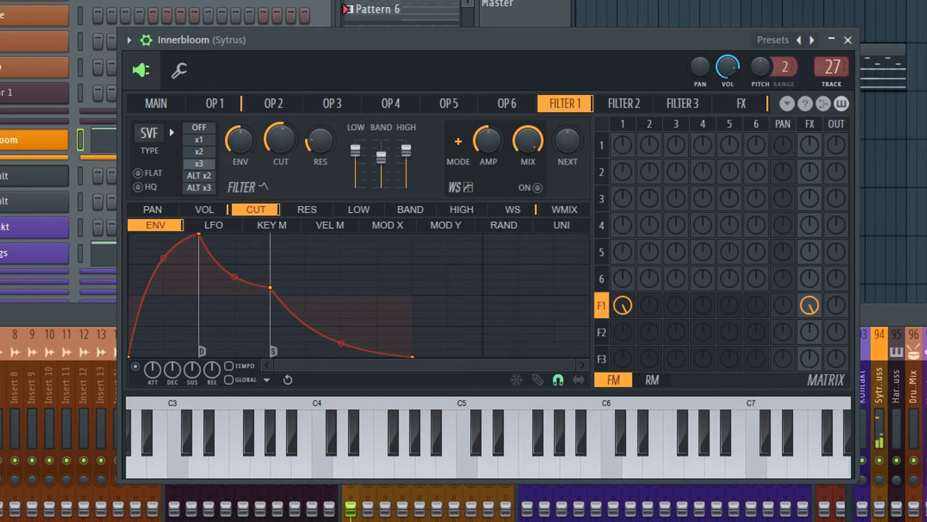
- Revisit filter 1 in the Default Sytrus and test a slight change to the high level of Innerbloom's filter 1
{"action": "left_click", "coordinate": [13, 203]}
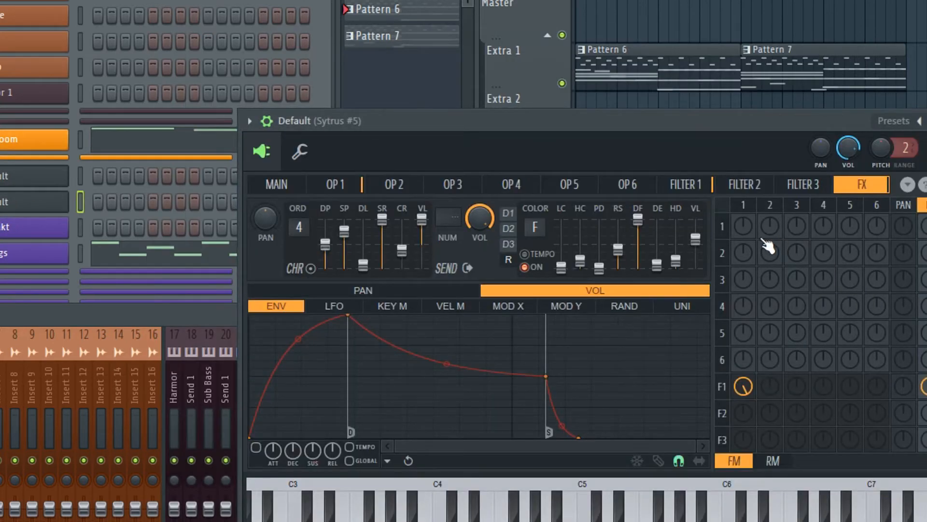
{"action": "left_click", "coordinate": [683, 186]}
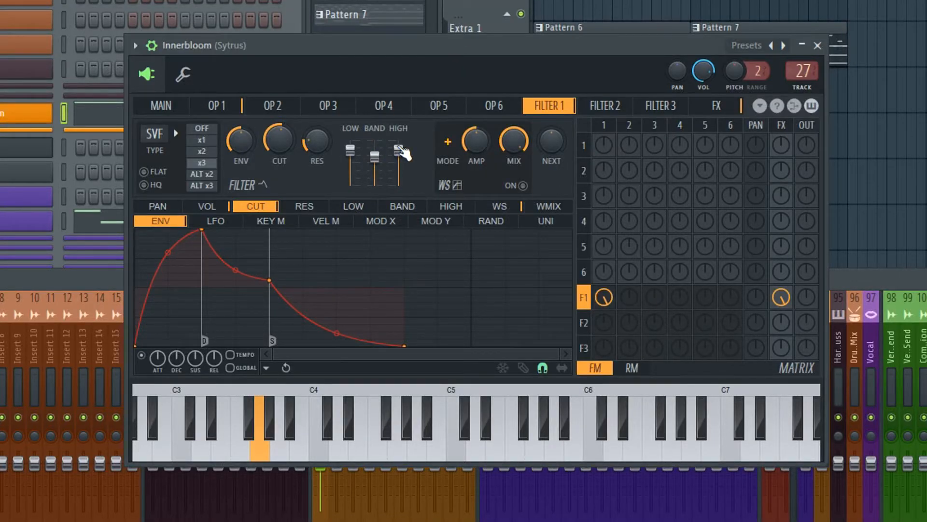
{"action": "mouse_move", "coordinate": [404, 153]}
{"action": "left_mouse_down"}
{"action": "mouse_move", "coordinate": [403, 192]}
{"action": "mouse_move", "coordinate": [399, 150]}
{"action": "left_mouse_up"}
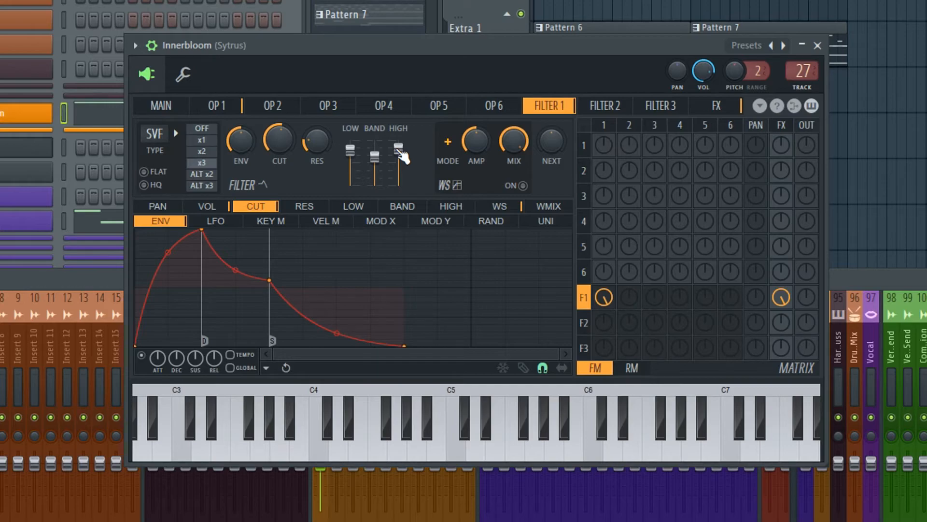
{"action": "mouse_move", "coordinate": [401, 152]}
{"action": "left_mouse_down"}
{"action": "mouse_move", "coordinate": [401, 144]}
{"action": "mouse_move", "coordinate": [403, 157]}
{"action": "left_mouse_up"}
- Lower the high band of Innerbloom's main EQ slightly
{"action": "left_click", "coordinate": [165, 109]}
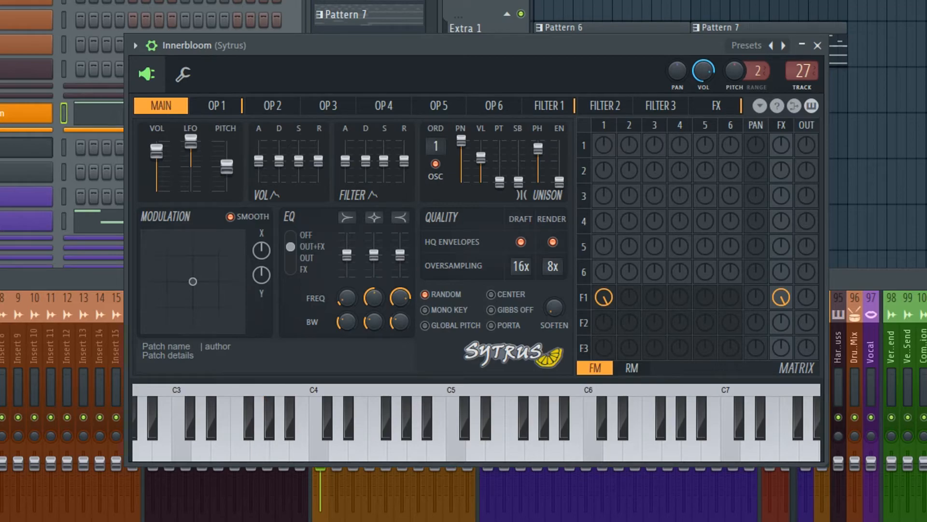
{"action": "mouse_move", "coordinate": [403, 258]}
{"action": "left_mouse_down"}
{"action": "mouse_move", "coordinate": [402, 243]}
{"action": "mouse_move", "coordinate": [401, 258]}
{"action": "left_mouse_up"}
{"action": "key", "text": "F9"}
{"action": "left_click", "coordinate": [419, 41]}
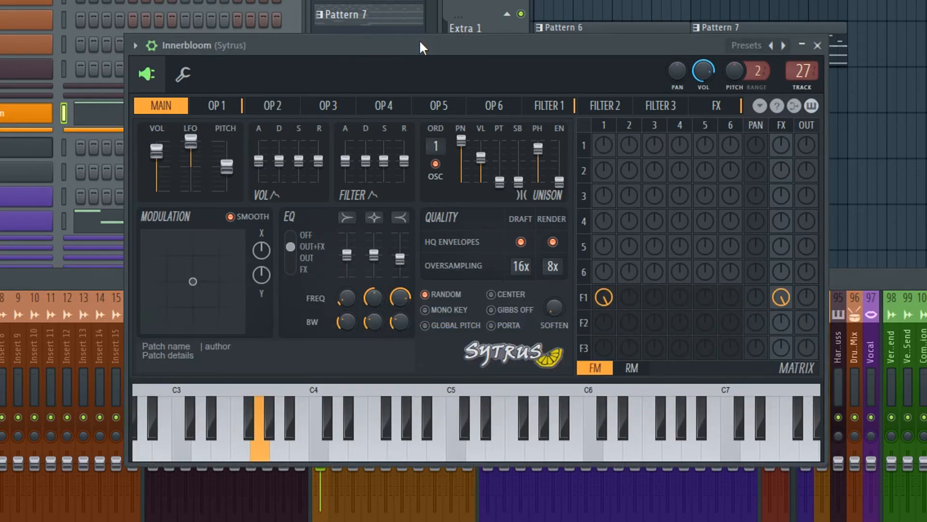
- Test filter 1 with its high level at minimum, restore the level, and return to the main settings
{"action": "left_click", "coordinate": [549, 105]}
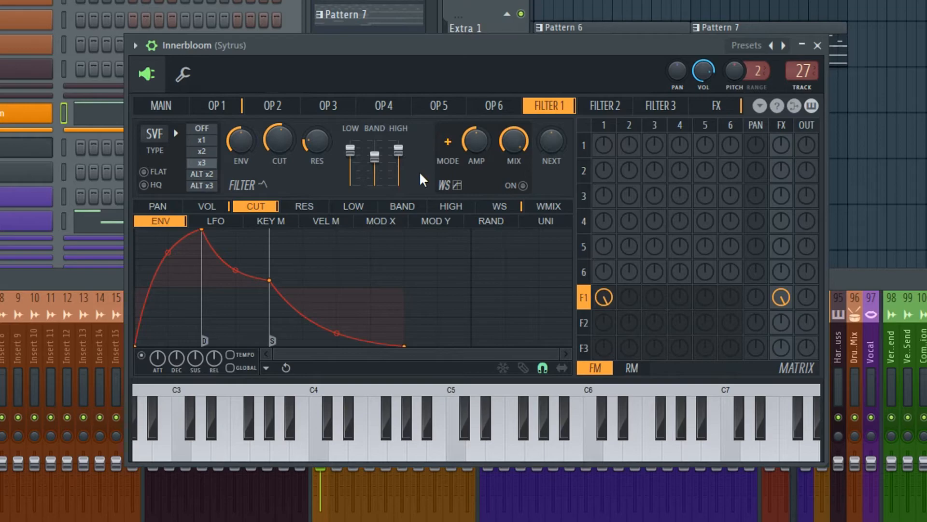
{"action": "left_click_drag", "start_coordinate": [406, 154], "coordinate": [400, 187]}
{"action": "left_click_drag", "start_coordinate": [400, 188], "coordinate": [400, 150]}
{"action": "left_click", "coordinate": [156, 106]}
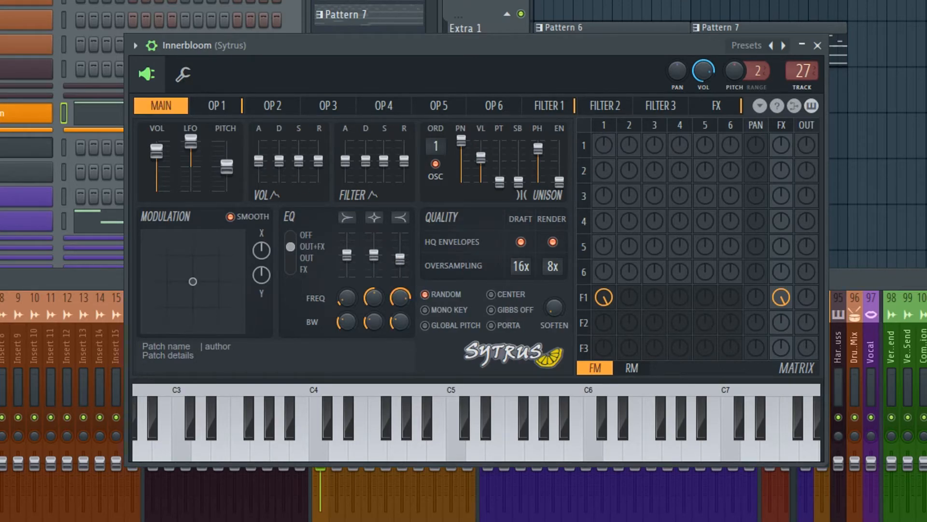
- Audition the Driver effect's presets on the Sytrus mixer track, stepping back through Bow, Big Cat and Beatboxer to Audioburn
{"action": "key", "text": "F9"}
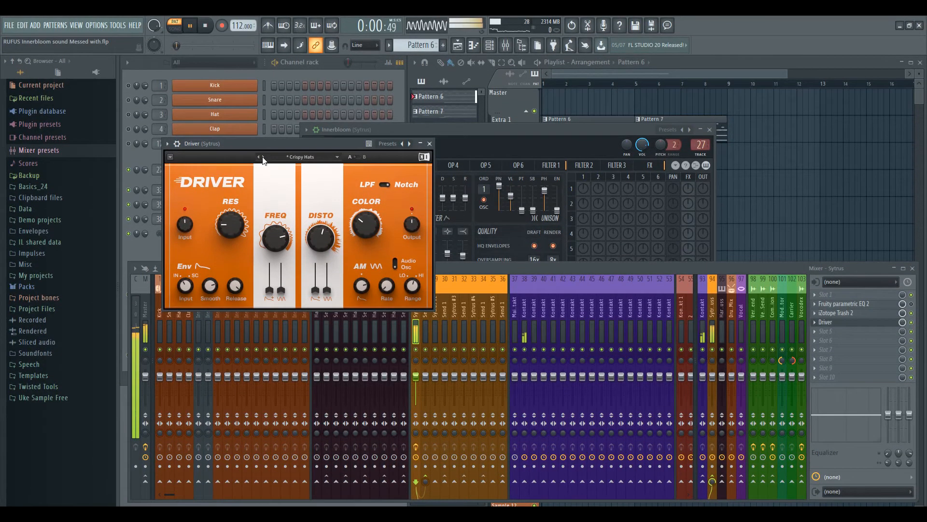
{"action": "key", "text": "space"}
{"action": "left_click", "coordinate": [263, 157]}
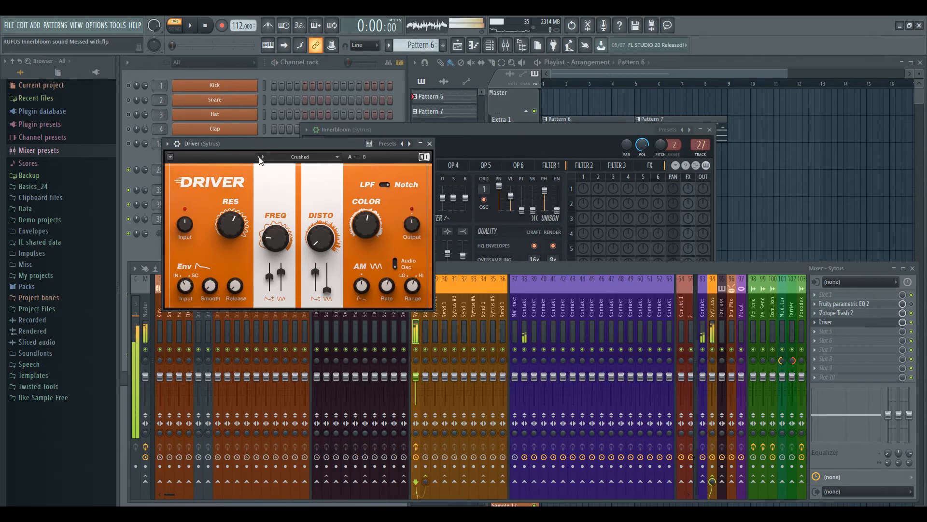
{"action": "left_click", "coordinate": [259, 157]}
{"action": "left_click", "coordinate": [260, 157]}
{"action": "left_click", "coordinate": [259, 157]}
{"action": "left_click", "coordinate": [259, 157]}
{"action": "left_click", "coordinate": [260, 157]}
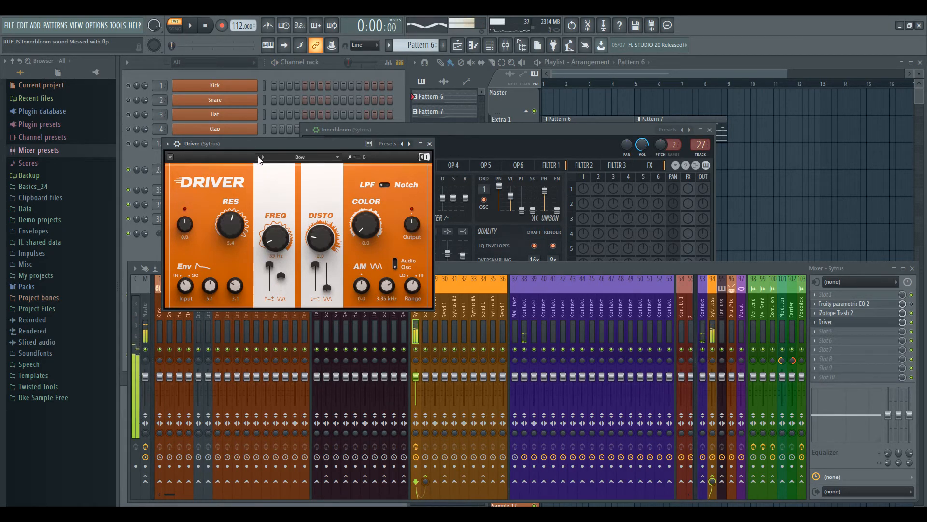
{"action": "left_click", "coordinate": [259, 157]}
{"action": "key", "text": "space"}
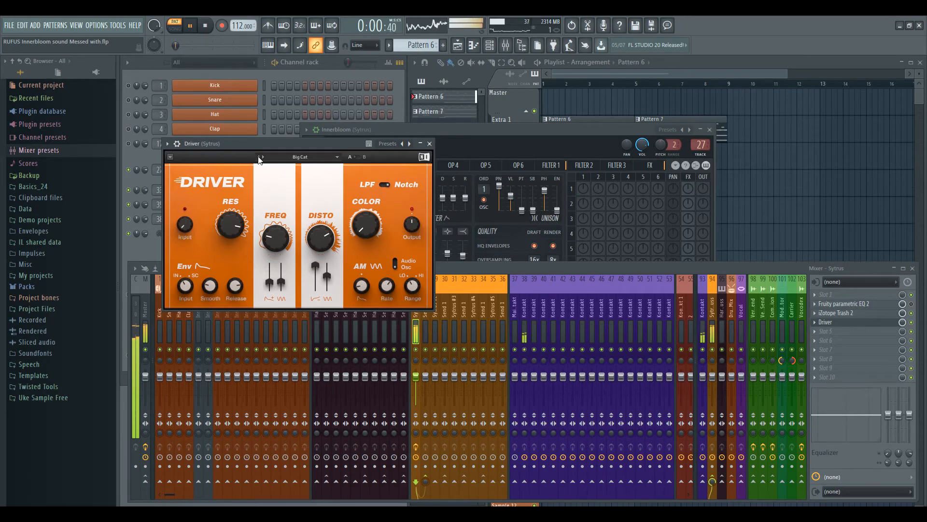
{"action": "left_click", "coordinate": [259, 156]}
{"action": "key", "text": "space"}
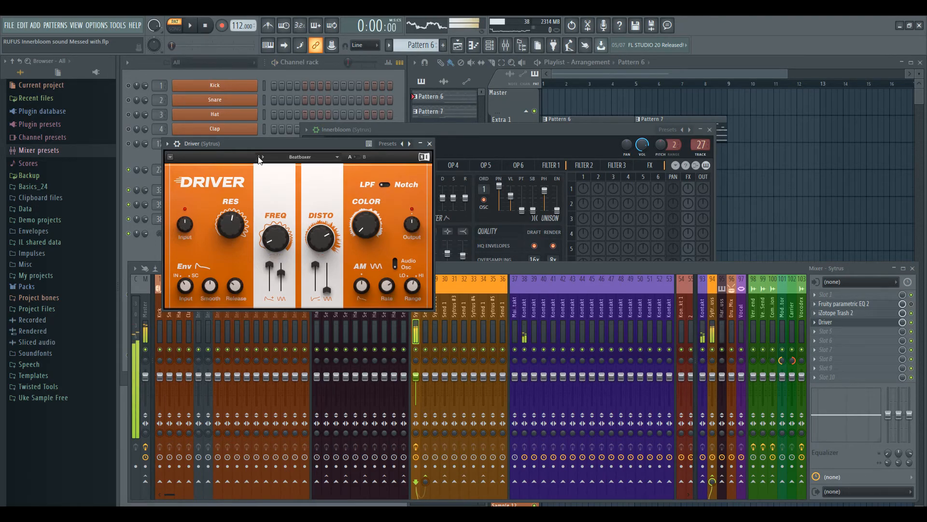
{"action": "left_click", "coordinate": [260, 157]}
{"action": "left_click", "coordinate": [259, 157]}
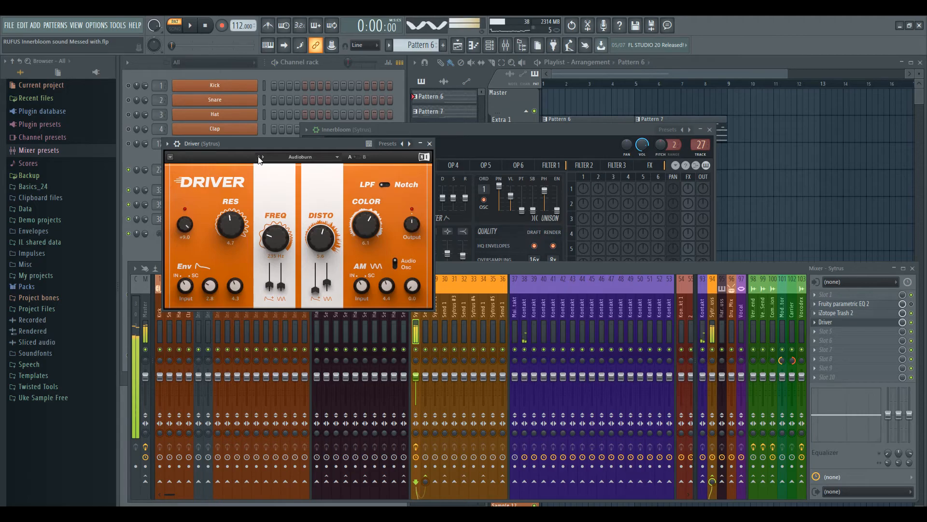
- Step forward through the Driver presets and load Crispy Hats
{"action": "left_click", "coordinate": [263, 157]}
{"action": "left_click", "coordinate": [262, 157]}
{"action": "left_click", "coordinate": [262, 157]}
{"action": "left_click", "coordinate": [262, 157]}
{"action": "left_click", "coordinate": [262, 157]}
{"action": "left_click", "coordinate": [261, 157]}
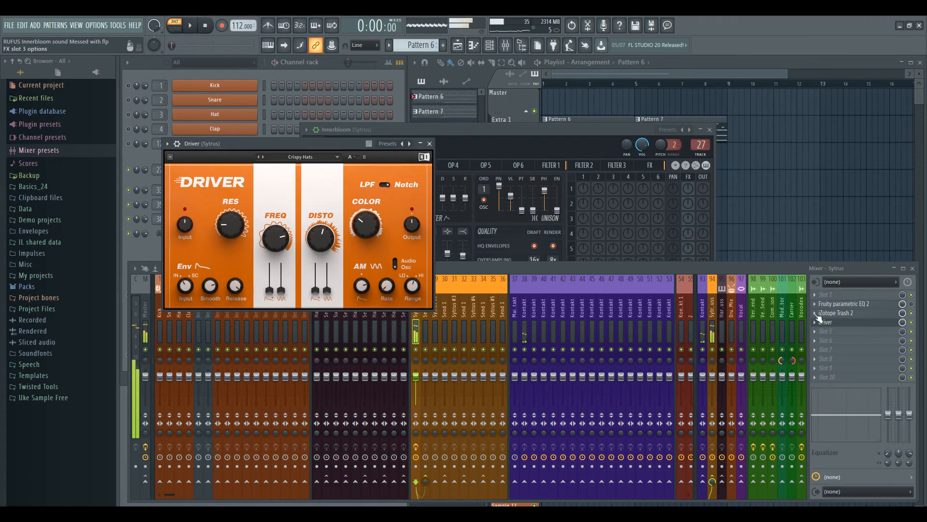
- Close Driver and open iZotope Trash 2 on the Sytrus mixer track
{"action": "left_click", "coordinate": [825, 322]}
{"action": "left_click", "coordinate": [838, 312]}
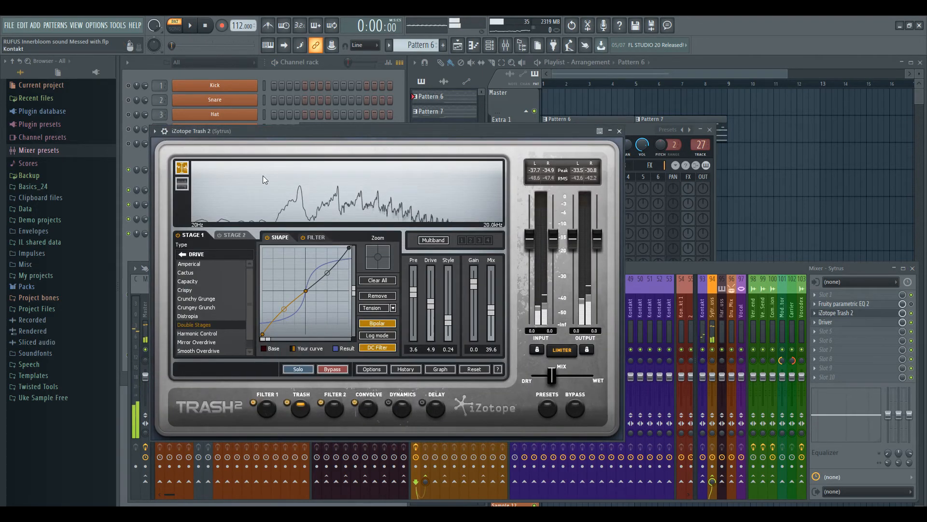
- Audition the Throaty Bump, This Seems Crispy and Tape Pinch presets in Trash 2's preset manager
{"action": "left_click", "coordinate": [547, 409]}
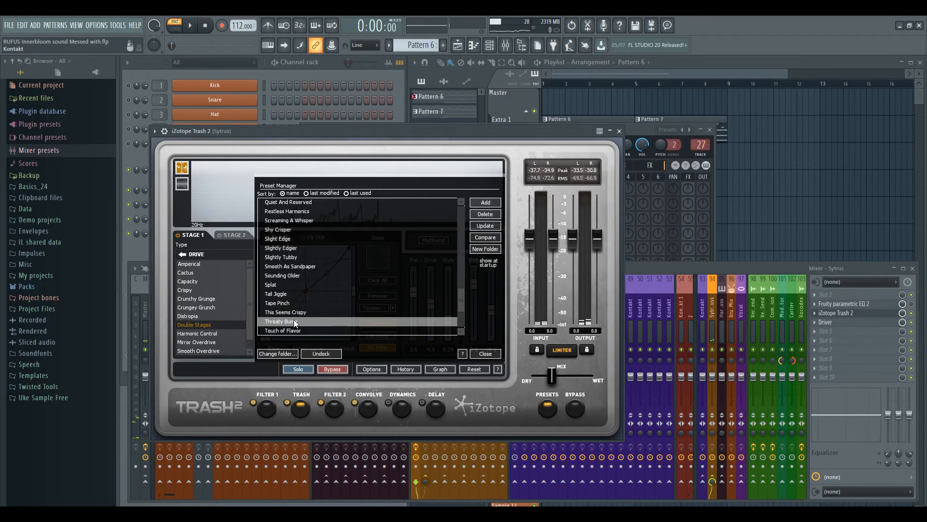
{"action": "left_click", "coordinate": [294, 319]}
{"action": "left_click", "coordinate": [300, 311]}
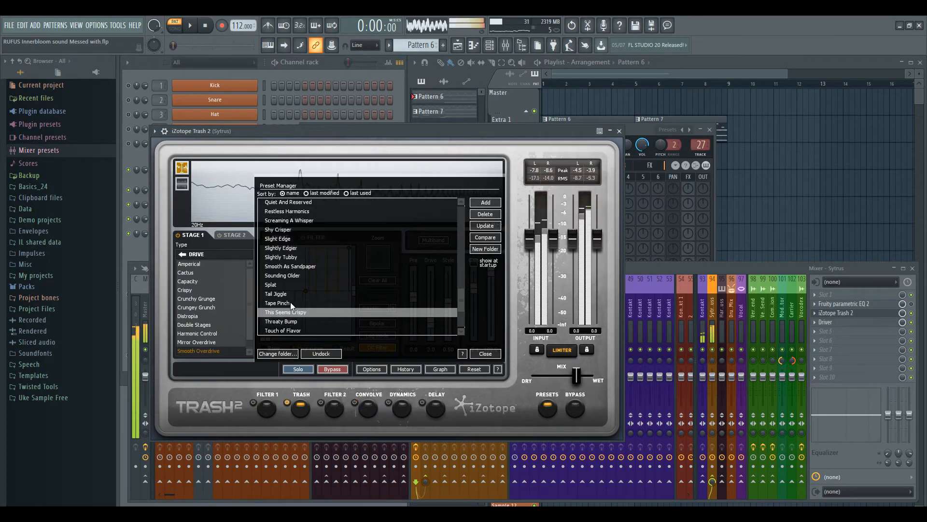
{"action": "left_click", "coordinate": [291, 302]}
{"action": "scroll", "coordinate": [460, 305], "scroll_direction": "down", "scroll_amount": 2}
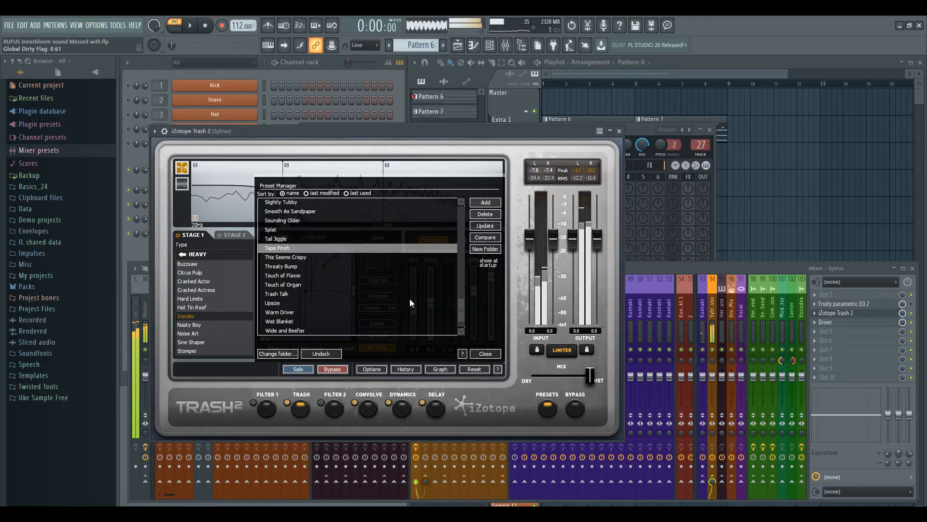
- Audition Trash Talk, Touch of Organ and Warm Driver, load the Touch of Flavor preset, and close Trash 2
{"action": "left_click", "coordinate": [270, 293]}
{"action": "key", "text": "space"}
{"action": "left_click", "coordinate": [292, 285]}
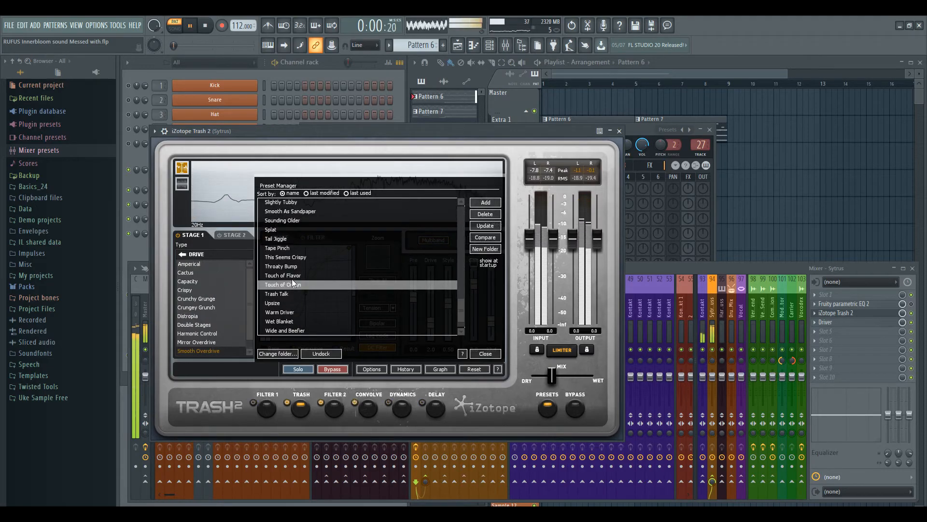
{"action": "left_click", "coordinate": [297, 311]}
{"action": "key", "text": "space"}
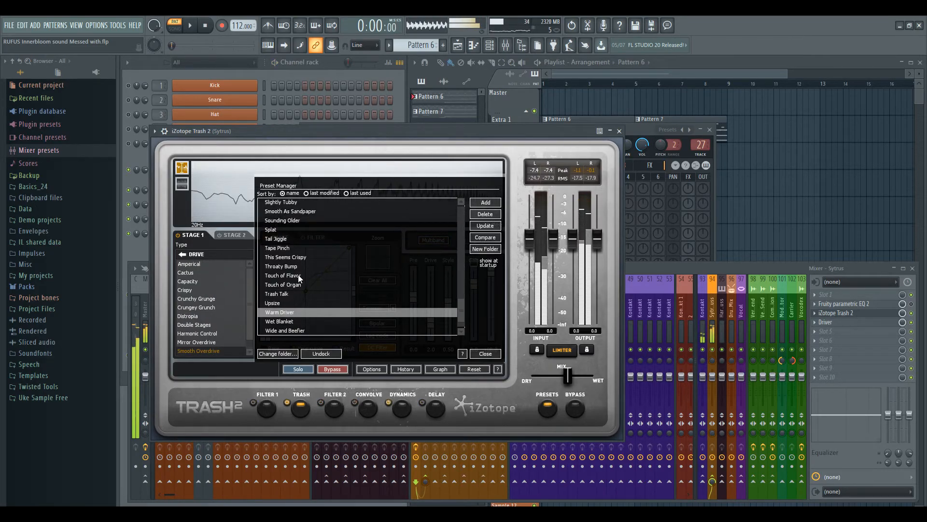
{"action": "left_click", "coordinate": [298, 276]}
{"action": "left_click", "coordinate": [492, 353]}
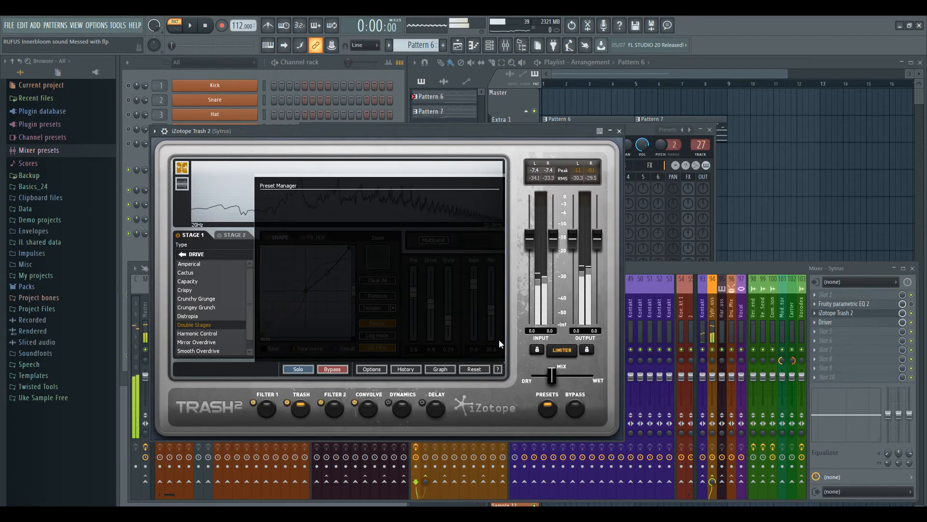
{"action": "left_click", "coordinate": [619, 131]}
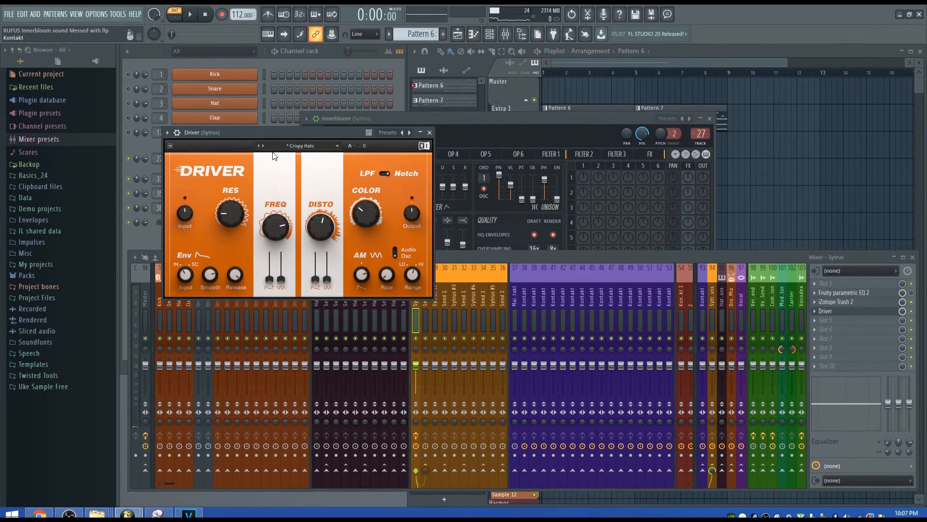
- Play the sound through Driver while stepping back from Crispy Hats through Breathe to the Bow preset
{"action": "key", "text": "space"}
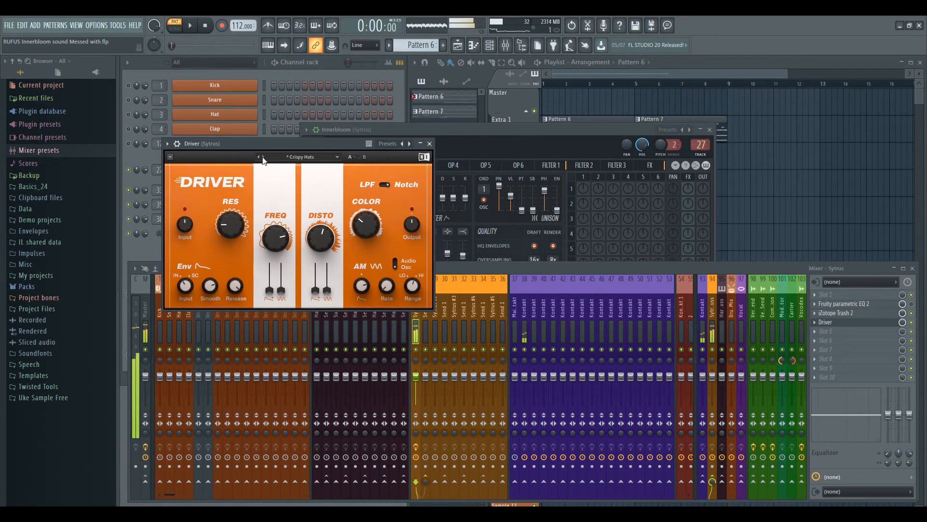
{"action": "left_click", "coordinate": [262, 157]}
{"action": "left_click", "coordinate": [259, 157]}
{"action": "left_click", "coordinate": [259, 157]}
{"action": "key", "text": "space"}
{"action": "key", "text": "space"}
{"action": "left_click", "coordinate": [258, 157]}
{"action": "key", "text": "space"}
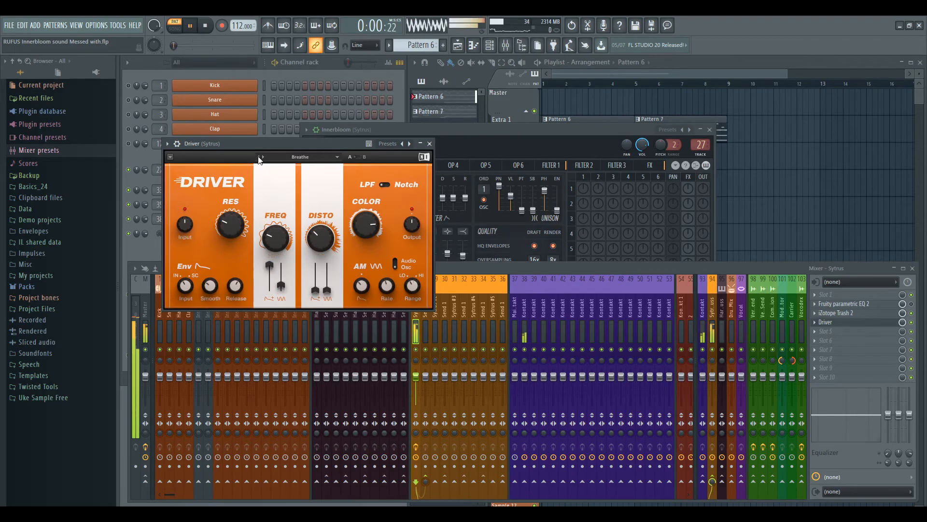
{"action": "left_click", "coordinate": [259, 157]}
- Continue auditioning Driver presets backward from Bow through Big Cat and Beast and Bass to Audioburn
{"action": "key", "text": "space"}
{"action": "left_click", "coordinate": [259, 157]}
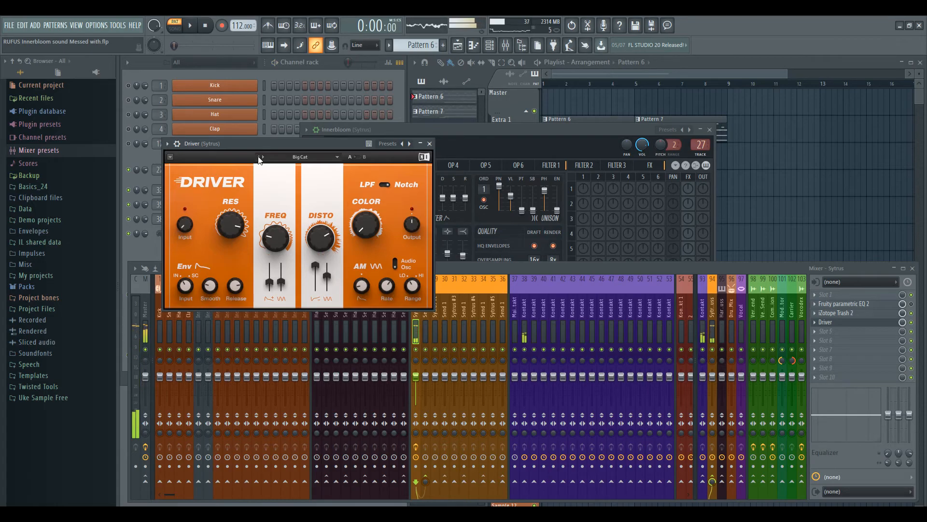
{"action": "key", "text": "space"}
{"action": "left_click", "coordinate": [259, 157]}
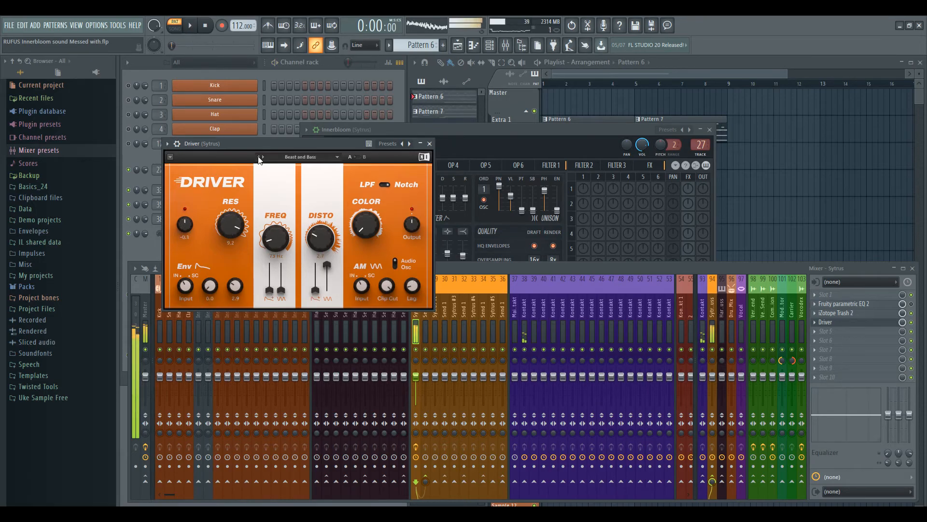
{"action": "left_click", "coordinate": [260, 157]}
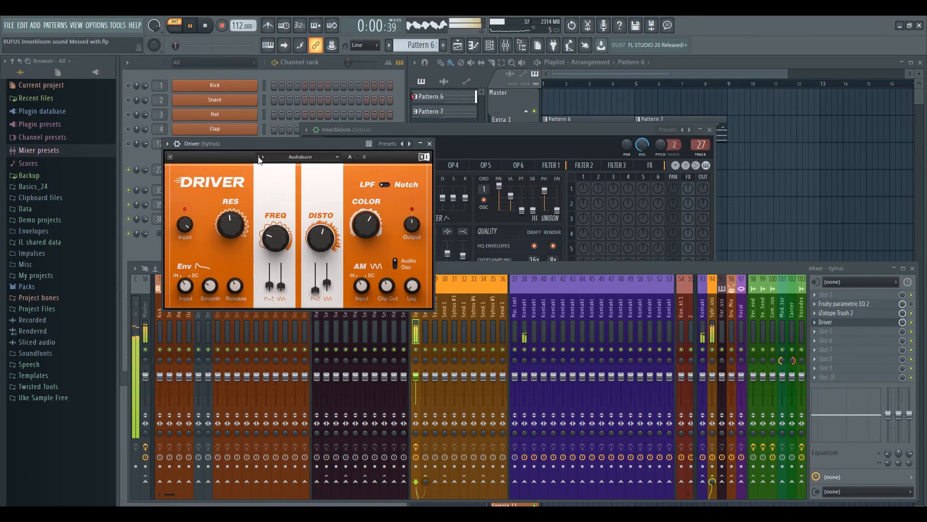
- Step forward through the Driver presets past Bow and load Crispy Hats
{"action": "left_click", "coordinate": [260, 158]}
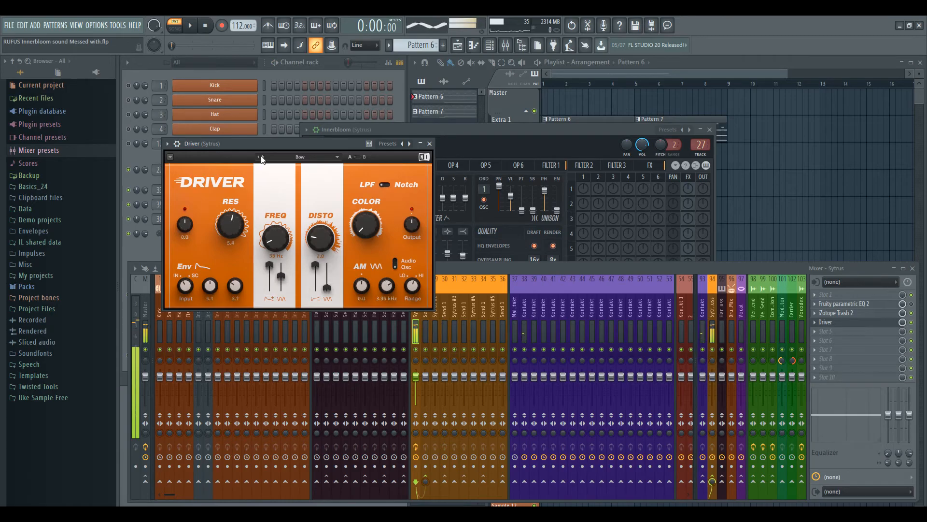
{"action": "left_click", "coordinate": [261, 158]}
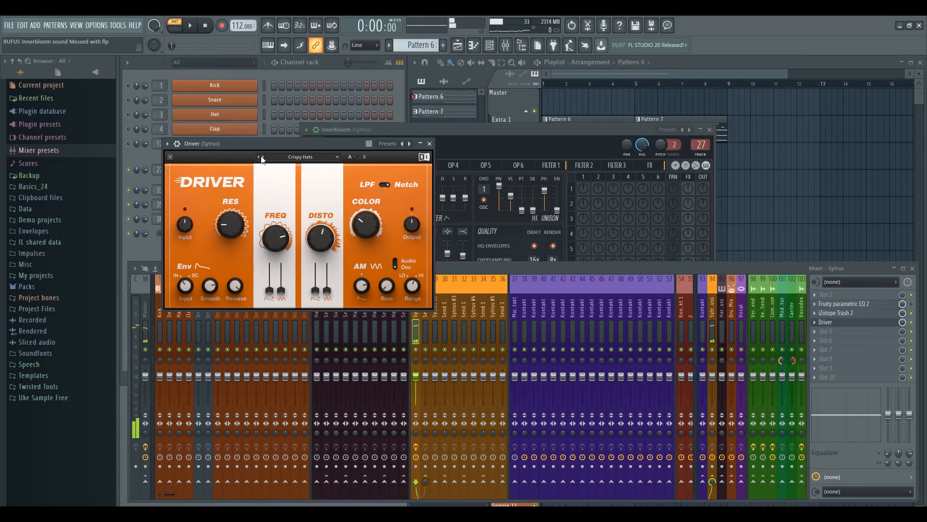
{"action": "key", "text": "space"}
- Open iZotope Trash 2 on the Sytrus mixer track and audition its Throaty Bump, This Seems Crispy and Tape Pinch presets
{"action": "left_click", "coordinate": [844, 314]}
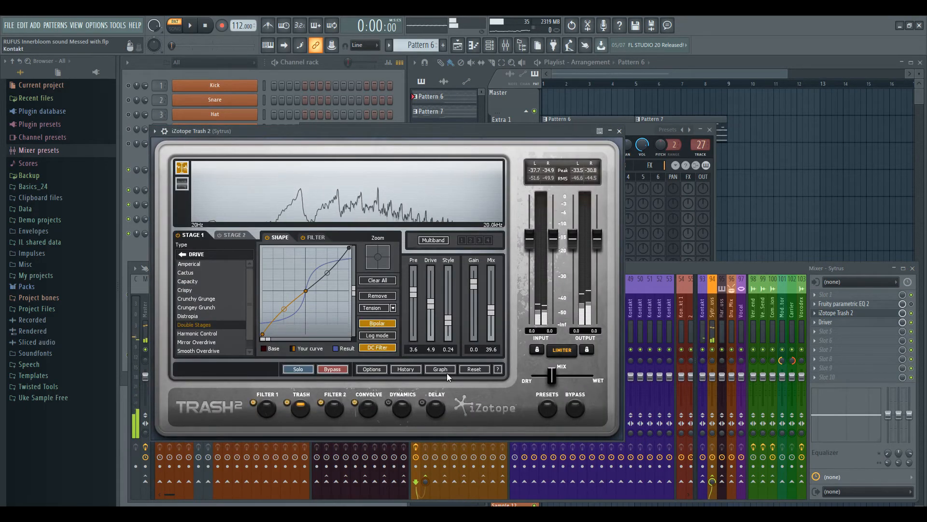
{"action": "left_click", "coordinate": [548, 409]}
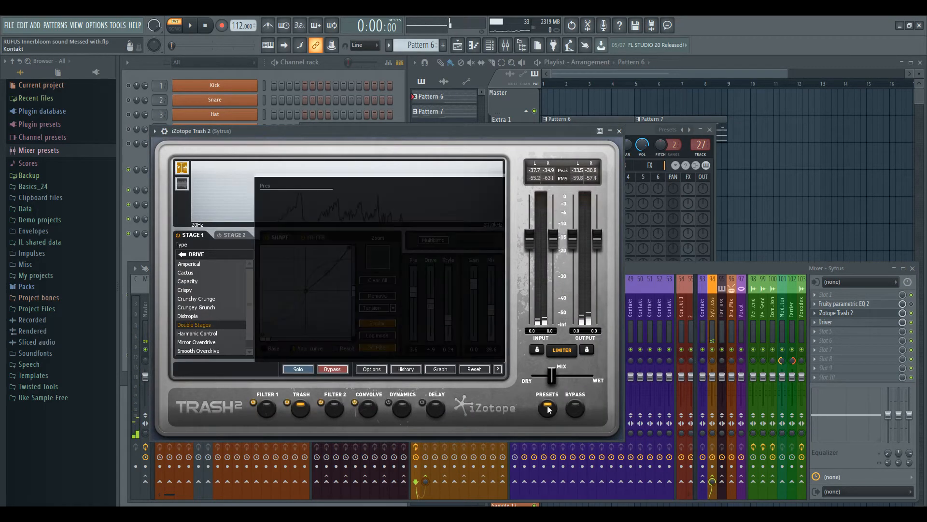
{"action": "left_click", "coordinate": [293, 321]}
{"action": "key", "text": "space"}
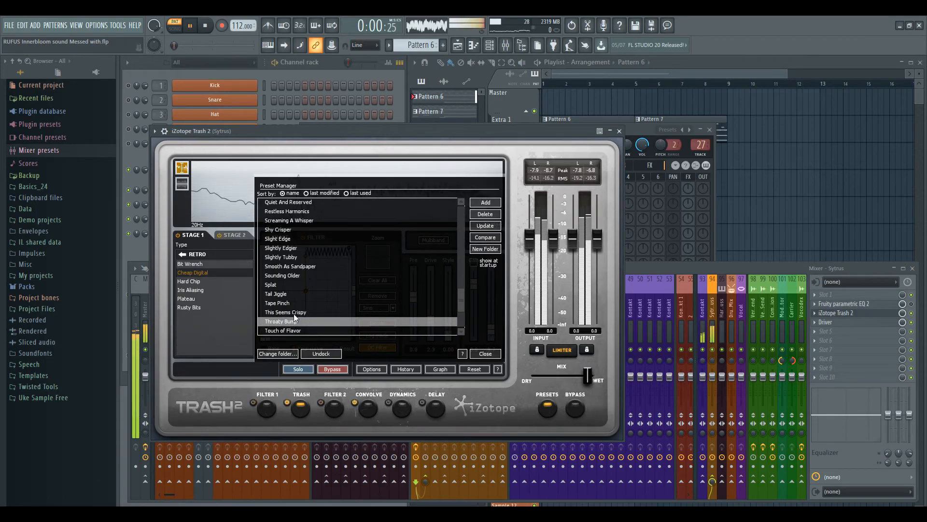
{"action": "left_click", "coordinate": [300, 312]}
{"action": "left_click", "coordinate": [291, 303]}
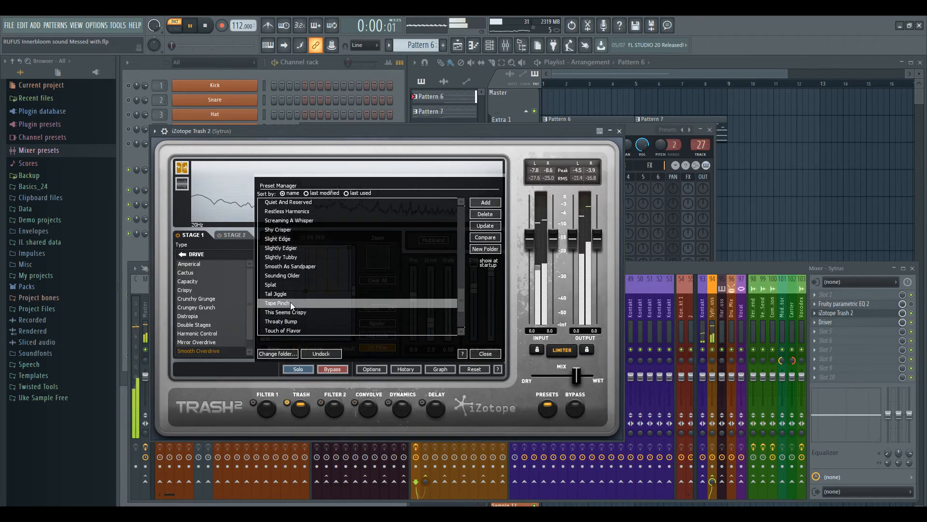
- Audition Touch of Organ and Warm Driver in Trash 2, settle on Touch of Flavor, and close the plugin
{"action": "scroll", "coordinate": [461, 303], "scroll_direction": "down", "scroll_amount": 2}
{"action": "left_click", "coordinate": [289, 294]}
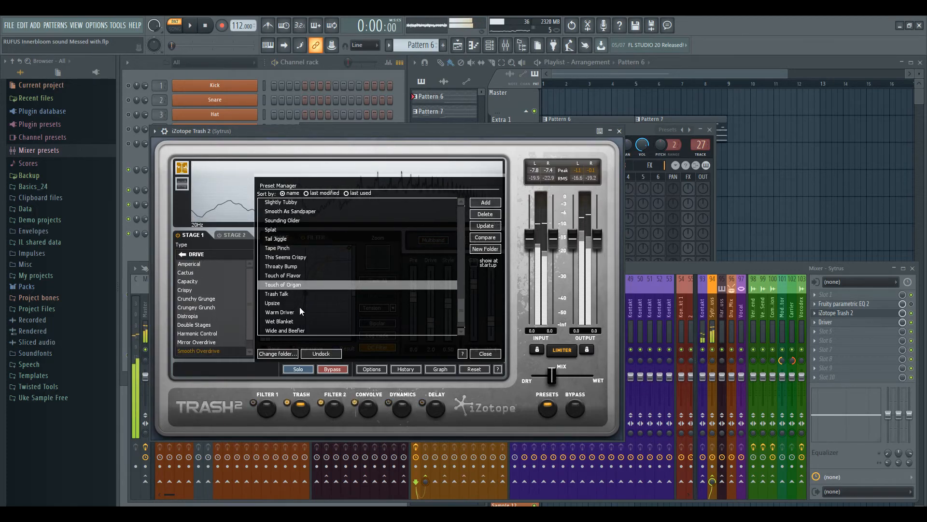
{"action": "left_click", "coordinate": [297, 311]}
{"action": "left_click", "coordinate": [300, 275]}
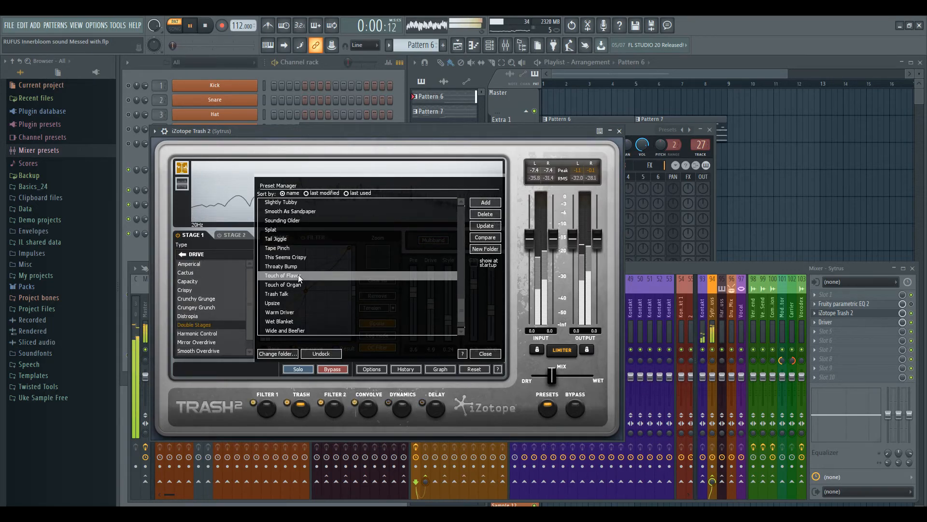
{"action": "left_click", "coordinate": [485, 353]}
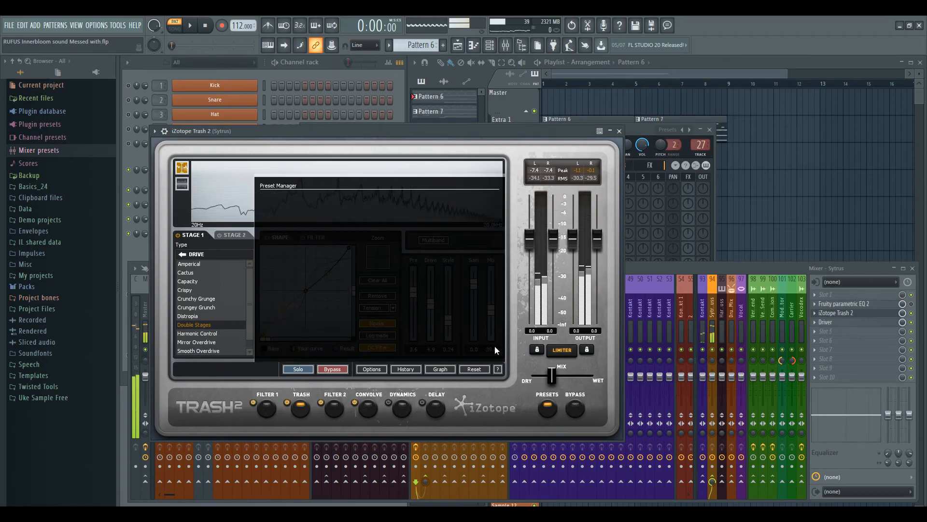
{"action": "left_click", "coordinate": [619, 131]}
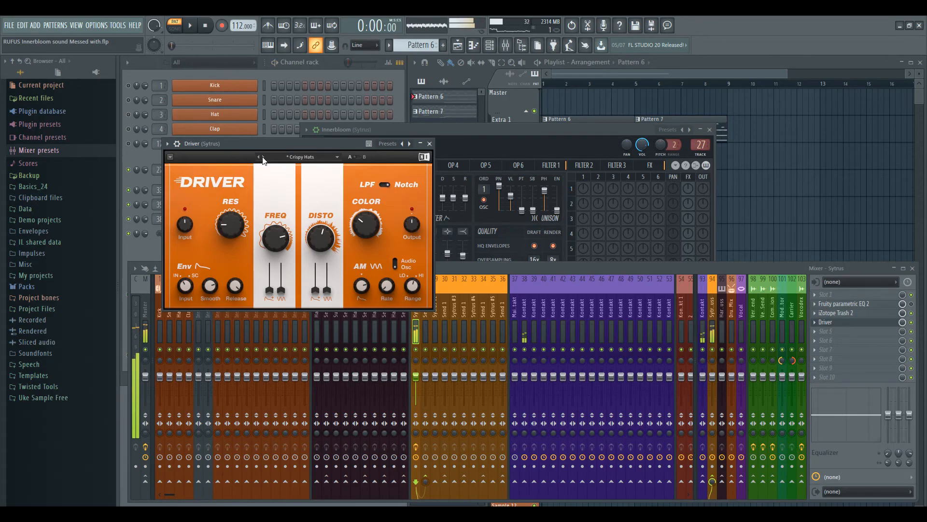
- Audition Driver's presets backward from Crispy Hats through Broken Converter and Breathe to Bow
{"action": "left_click", "coordinate": [263, 157]}
{"action": "key", "text": "space"}
{"action": "left_click", "coordinate": [259, 157]}
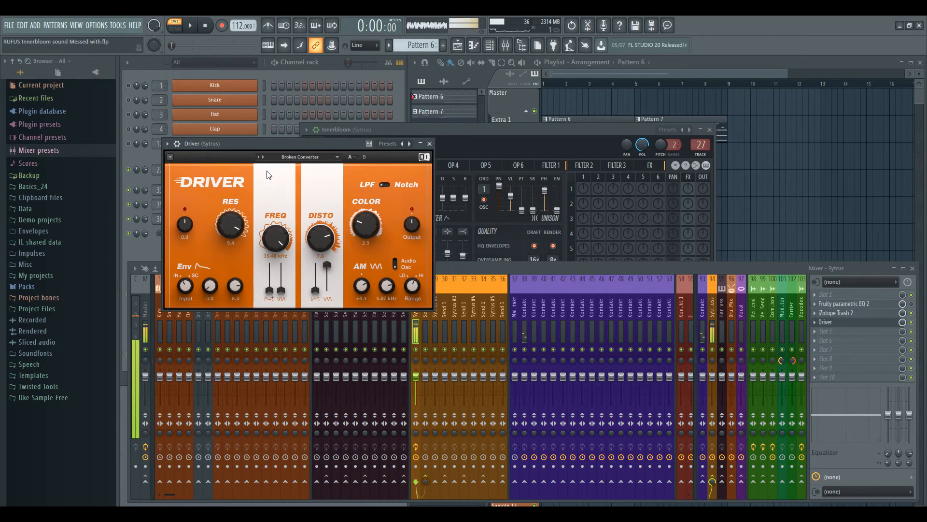
{"action": "key", "text": "space"}
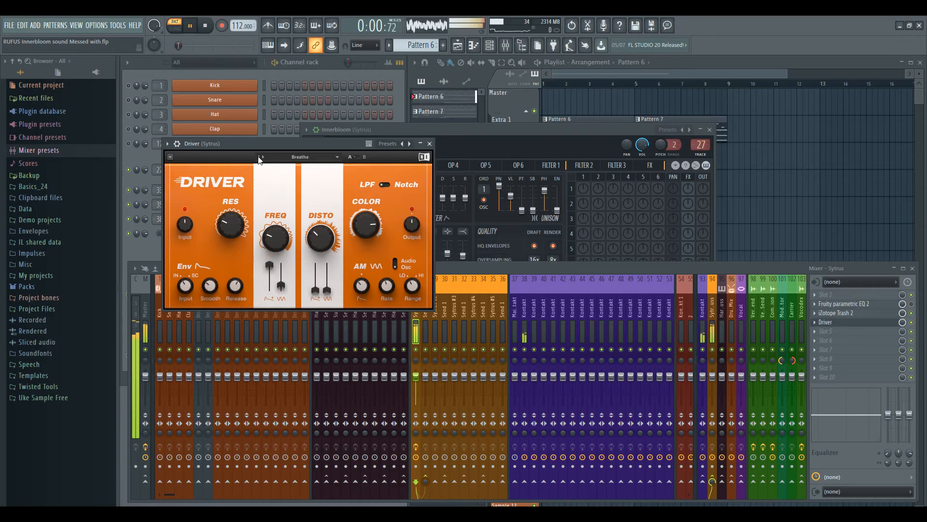
{"action": "left_click", "coordinate": [259, 157]}
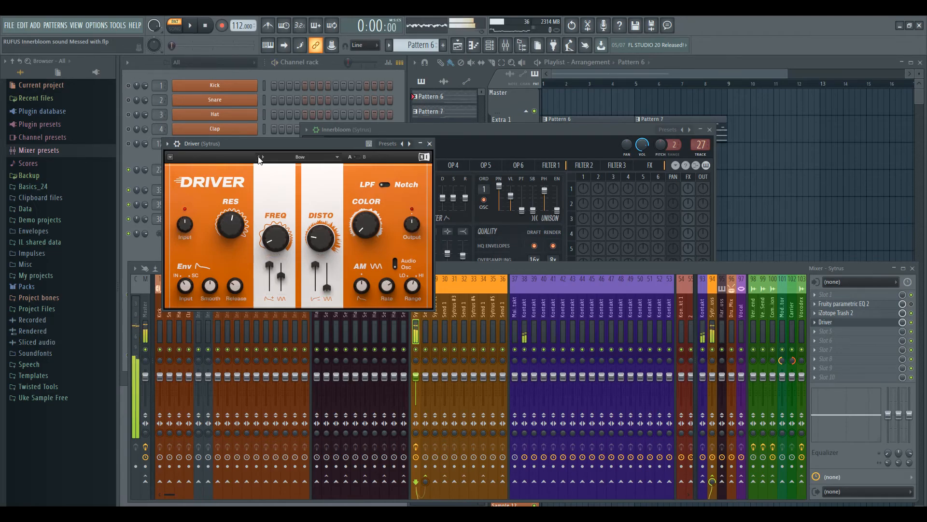
- Audition further Driver presets, stepping back through Beatboxer and Beast and Bass to Audioburn
{"action": "left_click", "coordinate": [259, 157]}
{"action": "key", "text": "space"}
{"action": "left_click", "coordinate": [259, 157]}
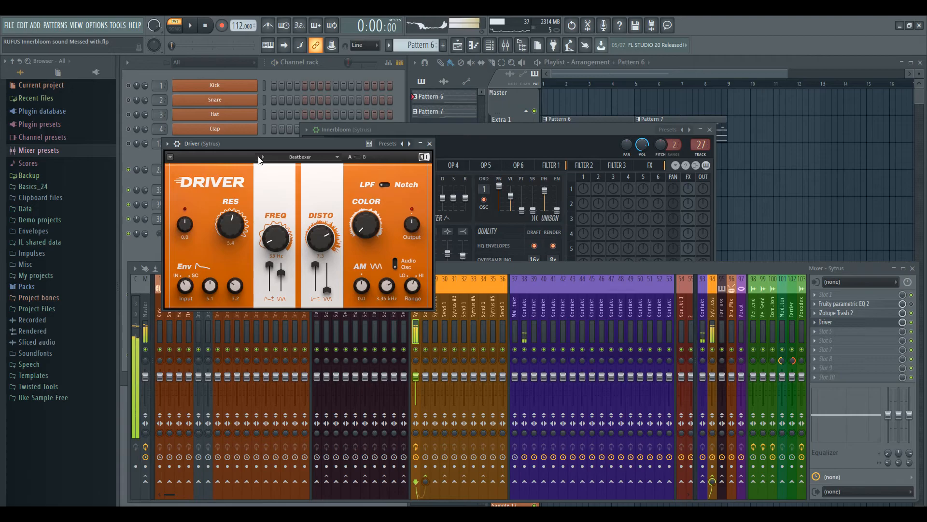
{"action": "left_click", "coordinate": [260, 157]}
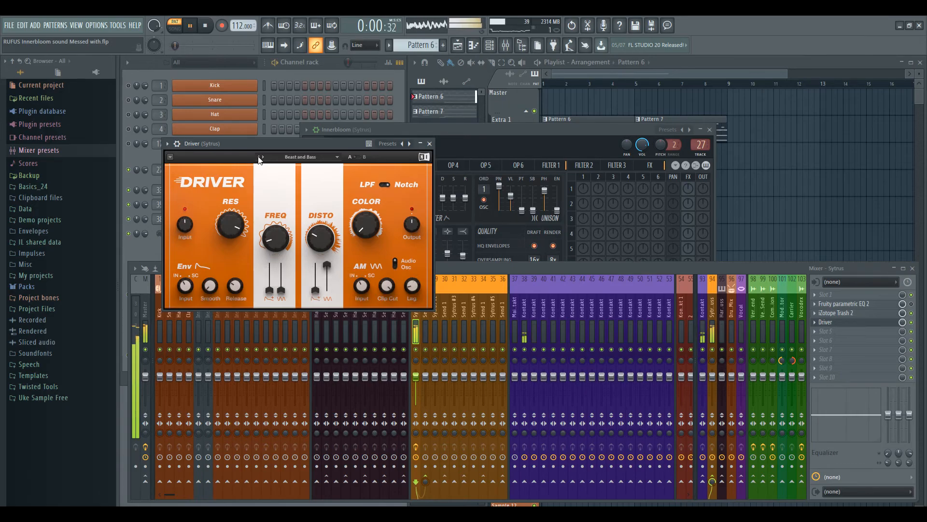
{"action": "left_click", "coordinate": [259, 156]}
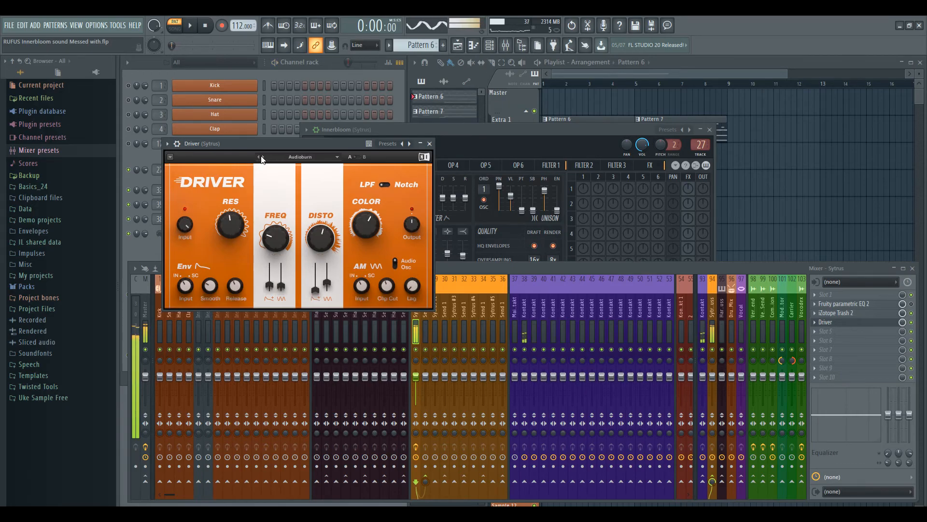
- Return Driver to the Crispy Hats preset and play the sound through it
{"action": "left_click", "coordinate": [260, 157]}
{"action": "left_click", "coordinate": [259, 157]}
{"action": "key", "text": "space"}
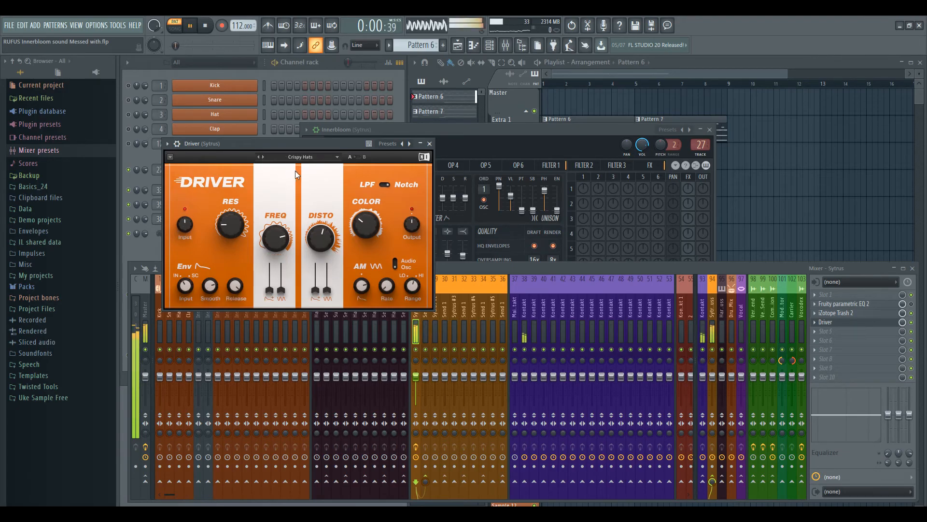
- Switch from Driver to Trash 2 and audition the Throaty Bump, This Seems Crispy and Tape Pinch presets
{"action": "left_click", "coordinate": [821, 321]}
{"action": "left_click", "coordinate": [842, 313]}
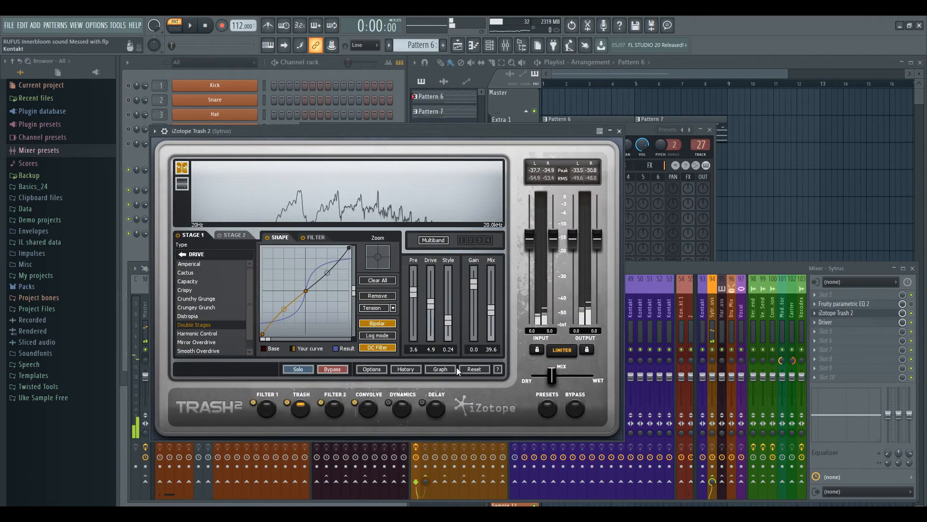
{"action": "left_click", "coordinate": [548, 408]}
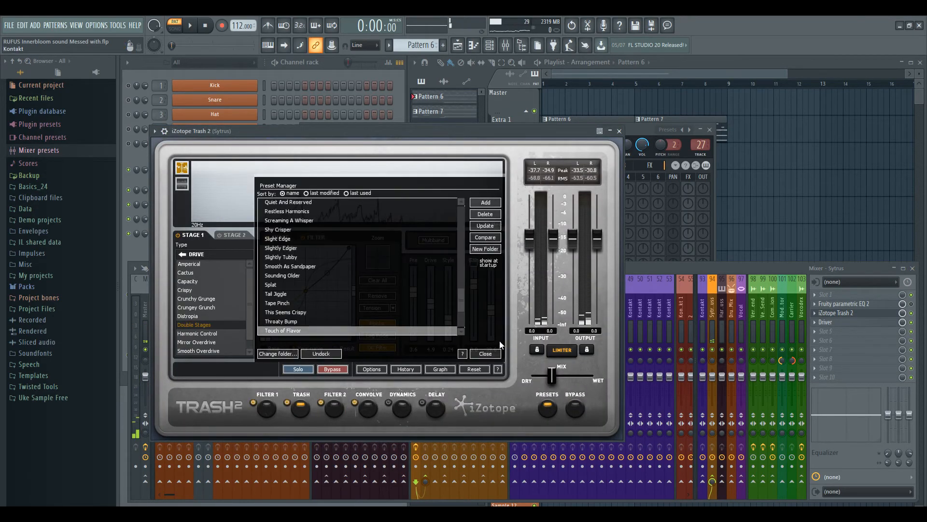
{"action": "left_click", "coordinate": [293, 320]}
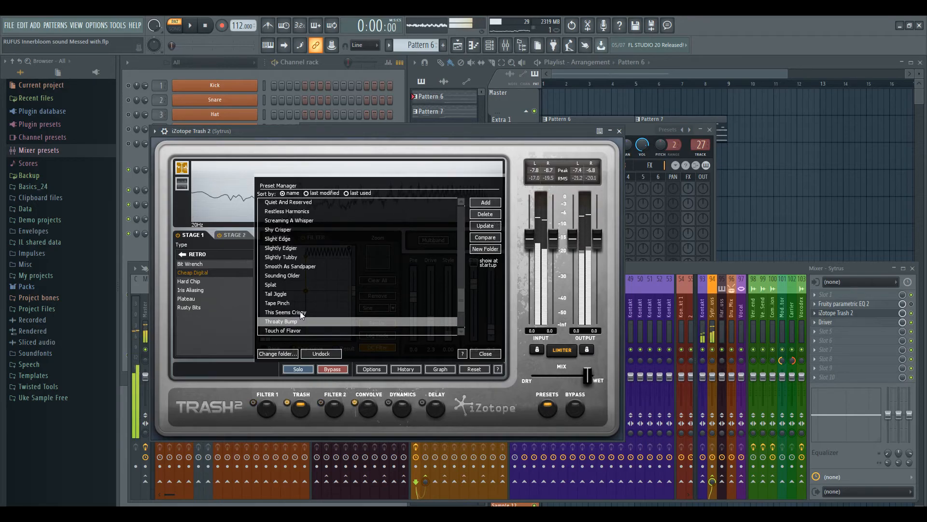
{"action": "left_click", "coordinate": [300, 311]}
{"action": "left_click", "coordinate": [290, 303]}
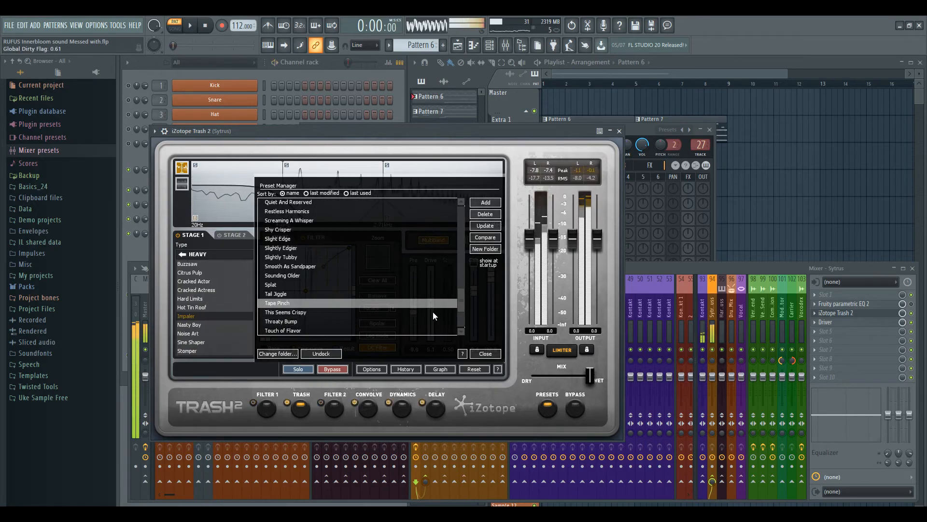
- Audition Trash 2's Trash Talk, Touch of Organ and Warm Driver presets on the sound
{"action": "scroll", "coordinate": [461, 304], "scroll_direction": "down", "scroll_amount": 2}
{"action": "left_click", "coordinate": [288, 293]}
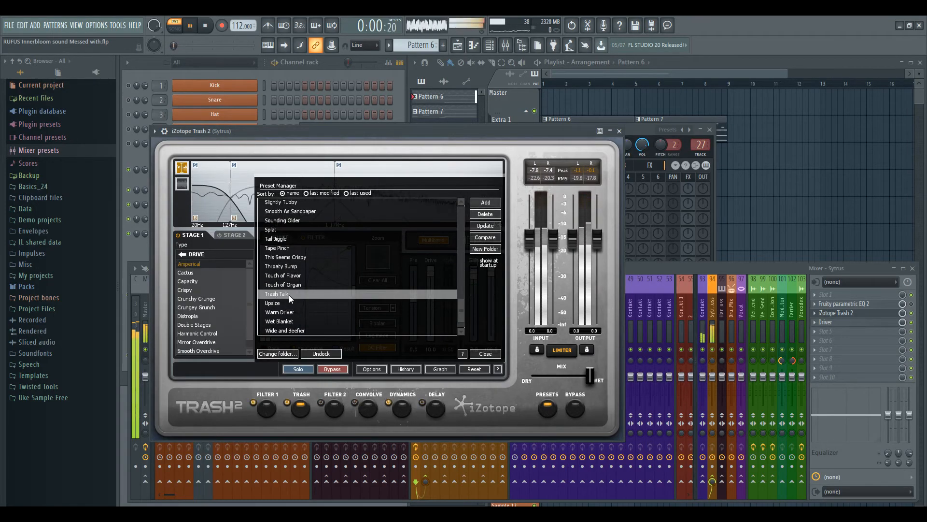
{"action": "left_click", "coordinate": [291, 285]}
{"action": "left_click", "coordinate": [298, 311]}
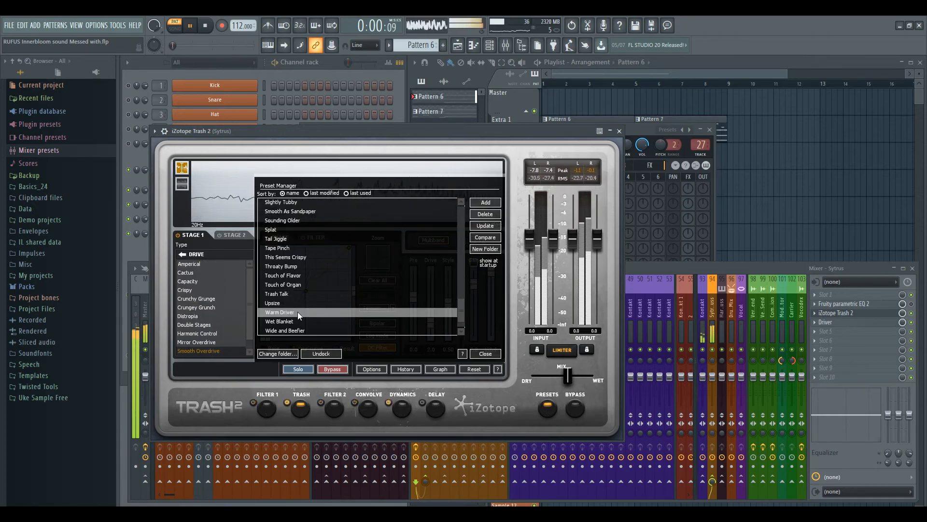
- Load the Touch of Flavor preset in Trash 2 and close the preset manager and the plugin
{"action": "left_click", "coordinate": [300, 275]}
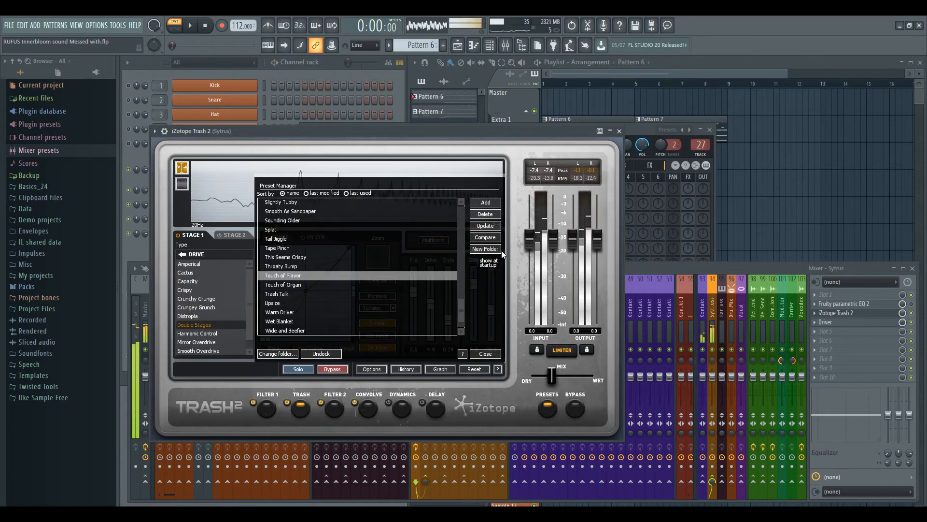
{"action": "left_click", "coordinate": [493, 353]}
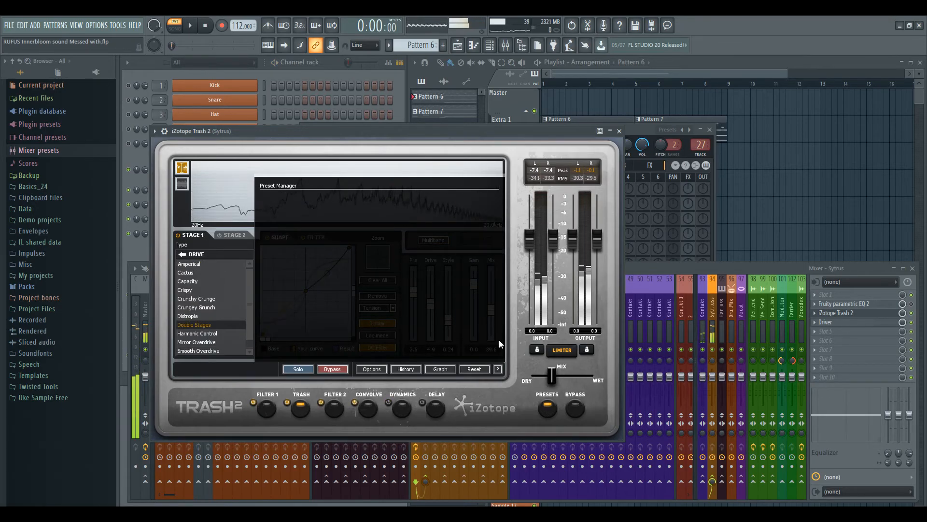
{"action": "left_click", "coordinate": [619, 131]}
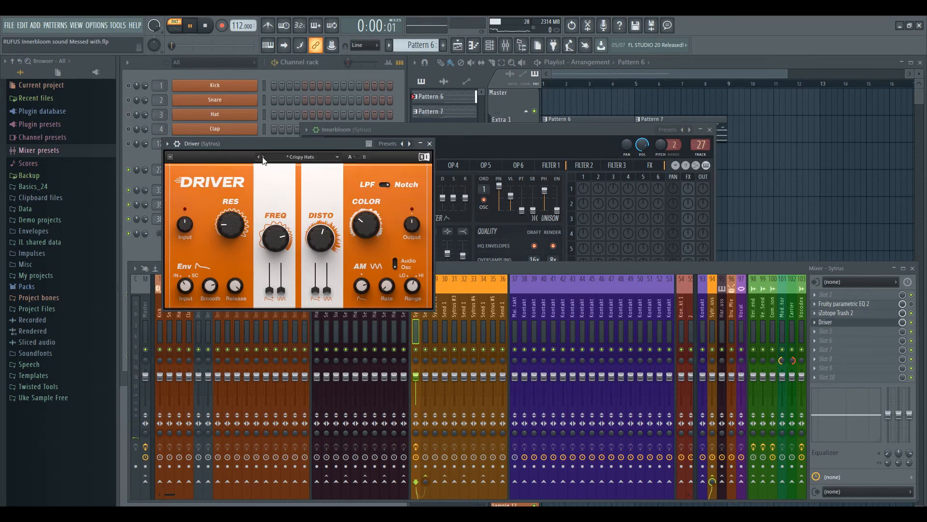
- Play the sound through Driver and audition its Crushed, Broken Converter and Breathe presets
{"action": "key", "text": "space"}
{"action": "left_click", "coordinate": [263, 157]}
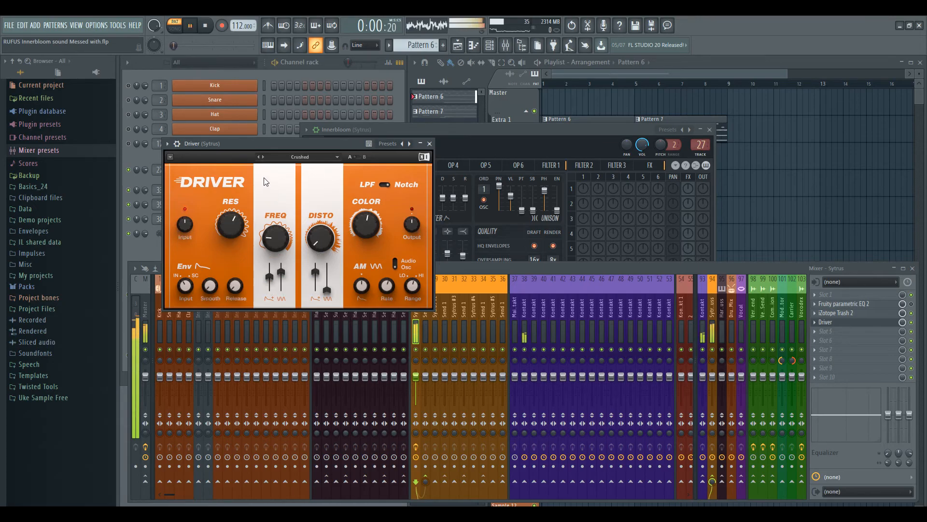
{"action": "left_click", "coordinate": [259, 157]}
{"action": "left_click", "coordinate": [259, 158]}
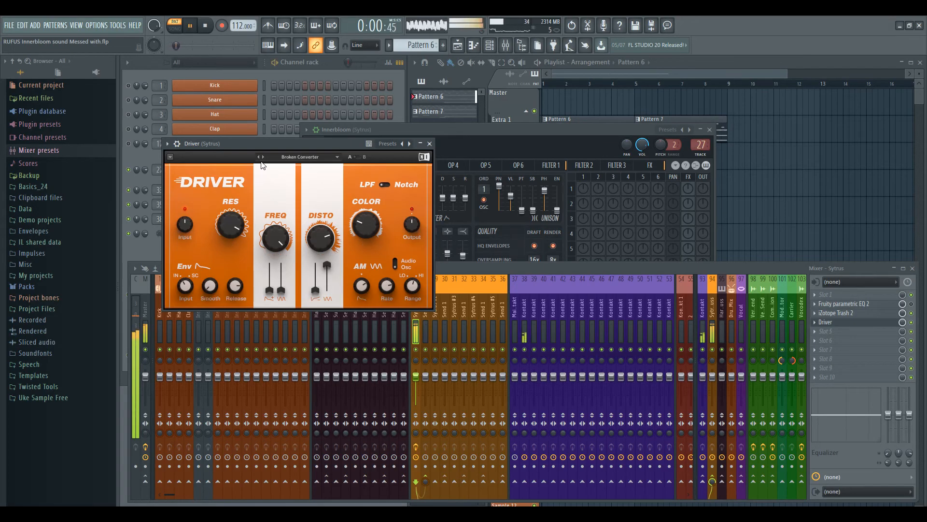
{"action": "left_click", "coordinate": [258, 156]}
{"action": "key", "text": "space"}
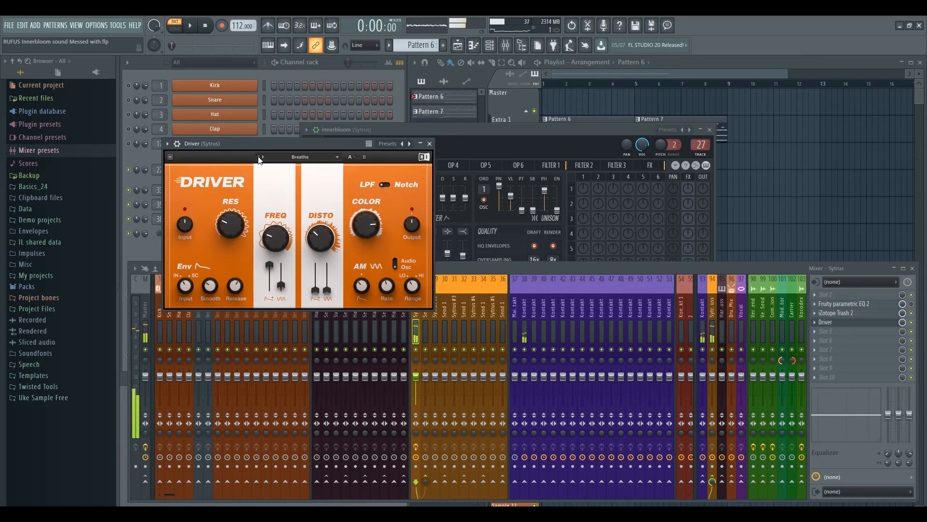
- Step further back through Driver's presets, auditioning Big Cat, Beatboxer and Beast and Bass
{"action": "left_click", "coordinate": [260, 158]}
{"action": "left_click", "coordinate": [260, 158]}
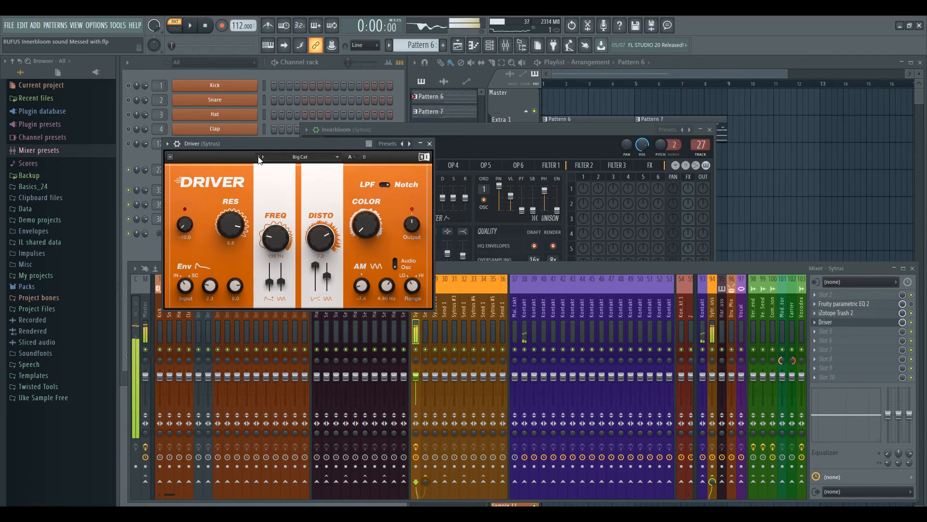
{"action": "key", "text": "space"}
{"action": "left_click", "coordinate": [260, 158]}
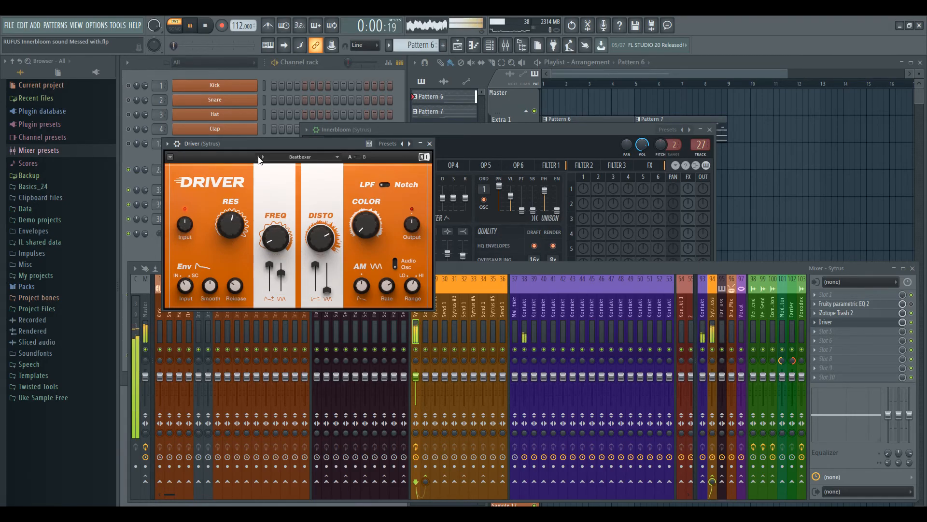
{"action": "left_click", "coordinate": [259, 157]}
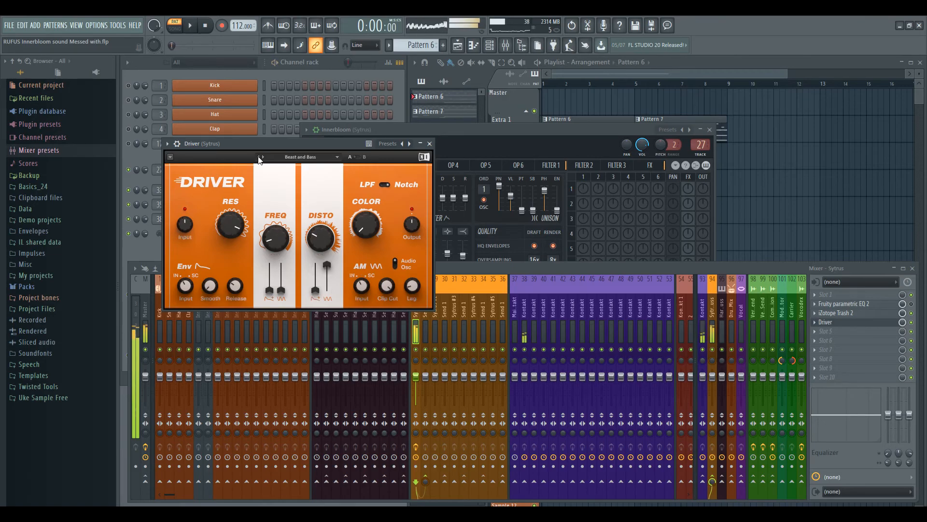
{"action": "left_click", "coordinate": [259, 157]}
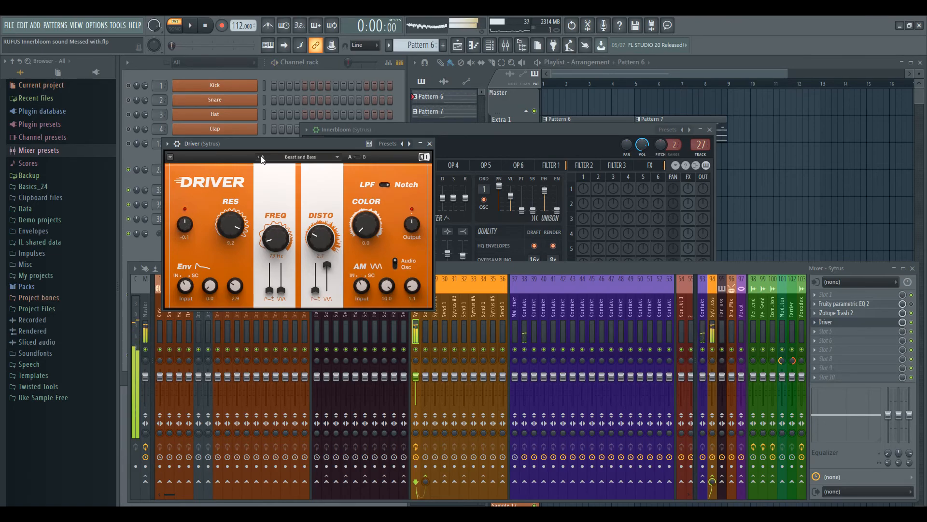
- Step Driver forward through its presets, past Broken Converter, back to Crispy Hats
{"action": "left_click", "coordinate": [260, 157]}
{"action": "left_click", "coordinate": [260, 158]}
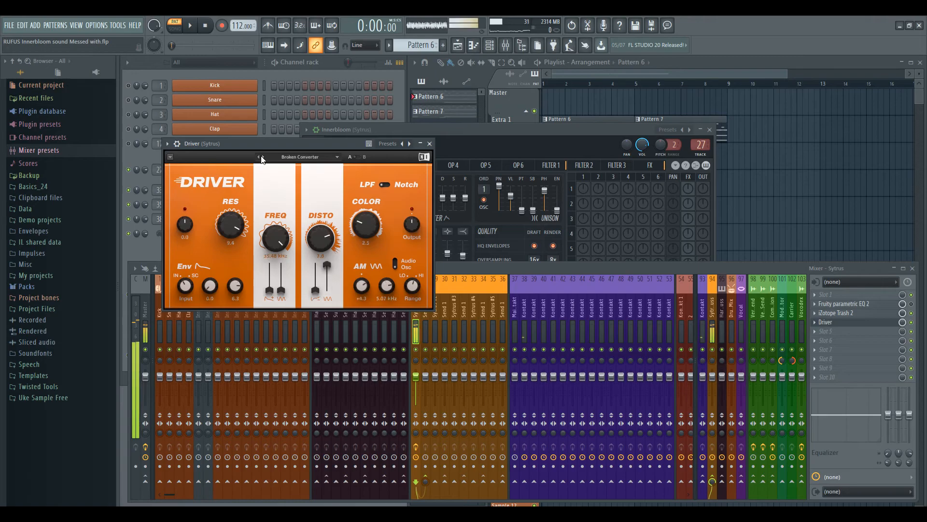
{"action": "key", "text": "space"}
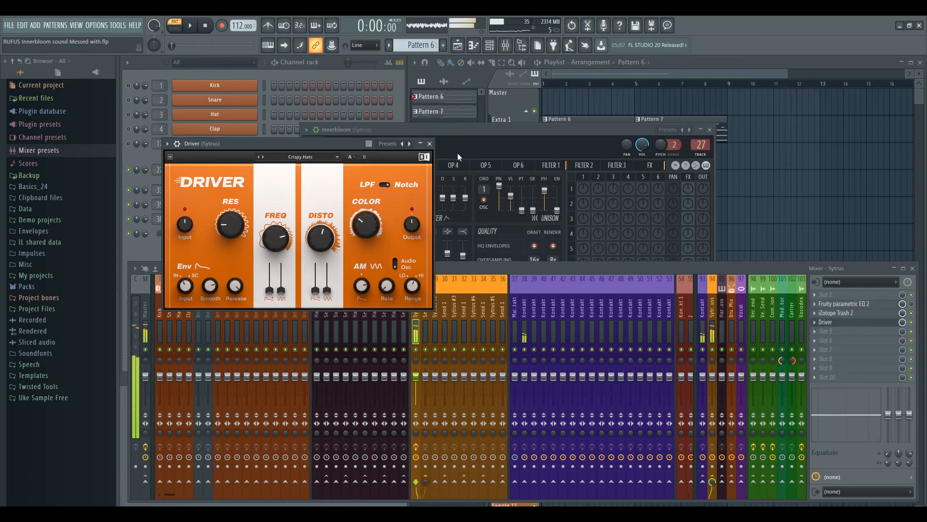
- Switch from Driver to Trash 2 and audition its Throaty Bump, This Seems Crispy and Tape Pinch presets
{"action": "left_click", "coordinate": [825, 322]}
{"action": "left_click", "coordinate": [842, 313]}
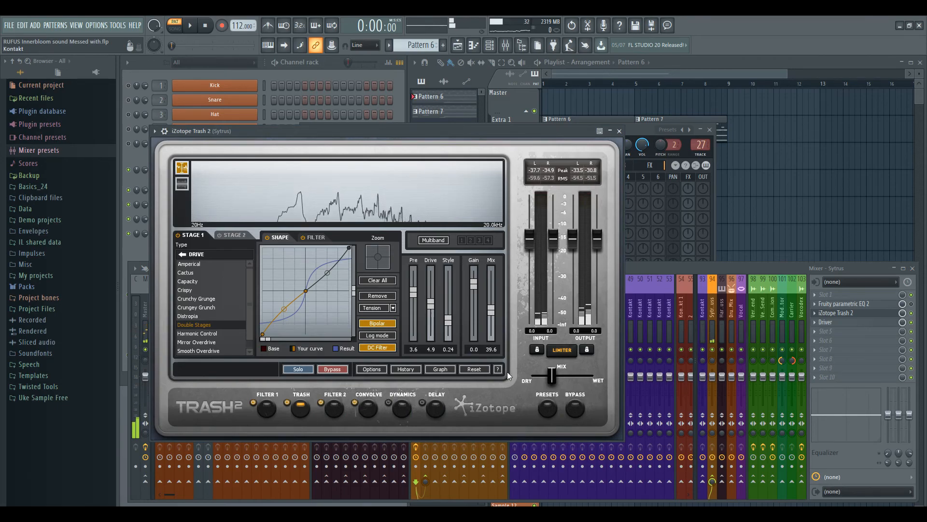
{"action": "left_click", "coordinate": [548, 408]}
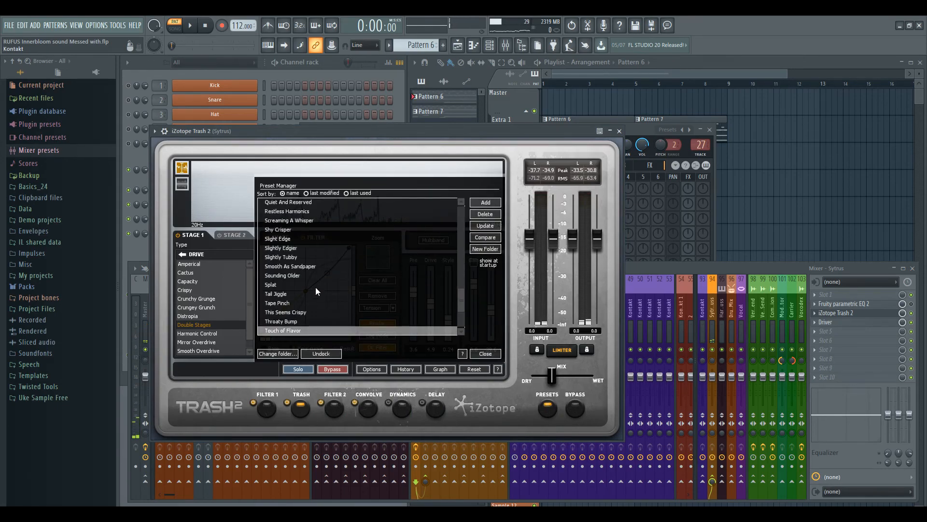
{"action": "left_click", "coordinate": [294, 319]}
{"action": "key", "text": "space"}
{"action": "left_click", "coordinate": [299, 311]}
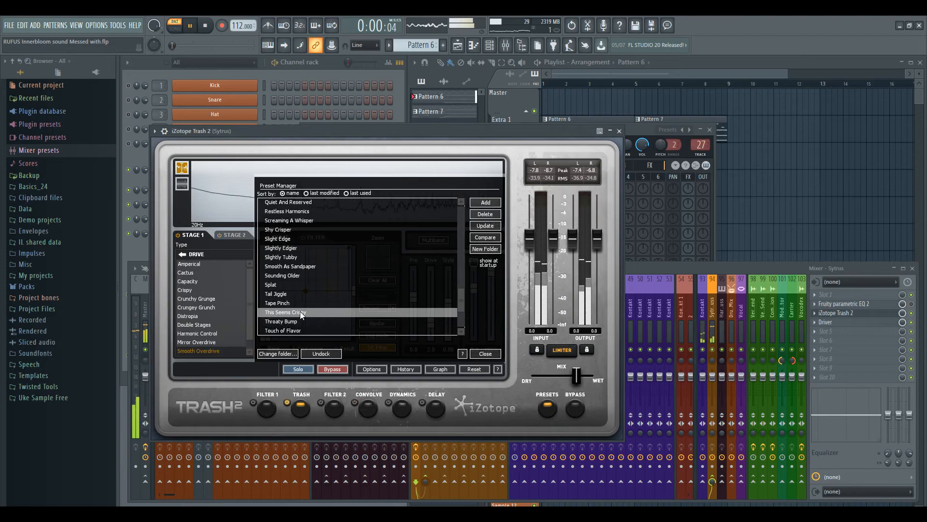
{"action": "left_click", "coordinate": [290, 302]}
{"action": "key", "text": "space"}
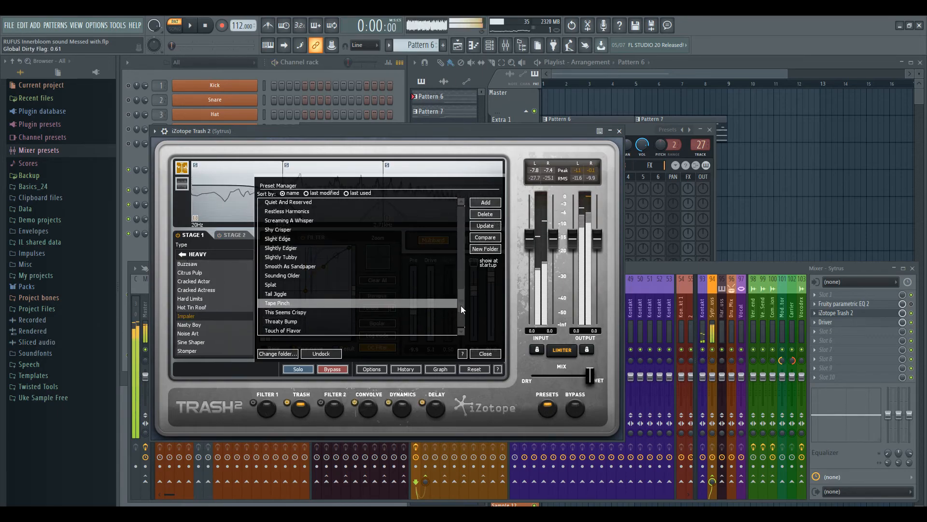
- Audition the Trash Talk and Warm Driver presets in Trash 2
{"action": "scroll", "coordinate": [461, 305], "scroll_direction": "down", "scroll_amount": 2}
{"action": "left_click", "coordinate": [290, 293]}
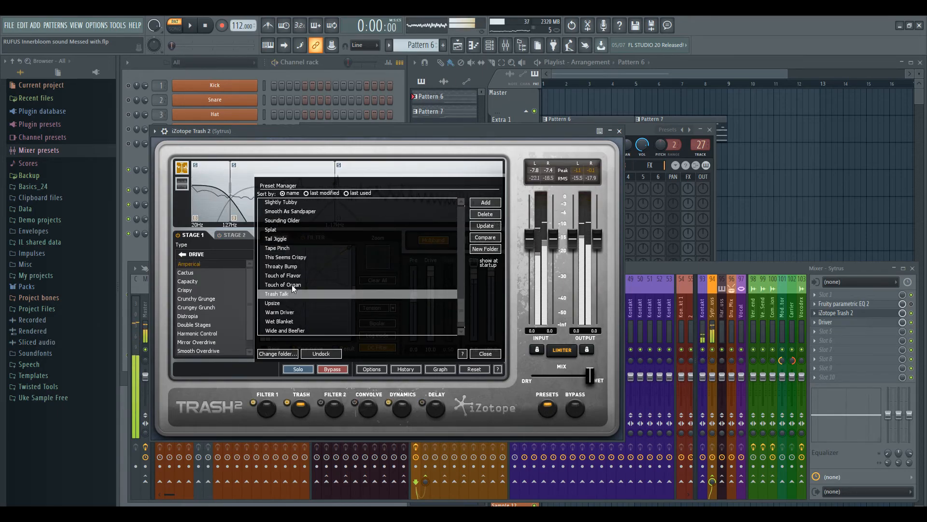
{"action": "left_click", "coordinate": [298, 312]}
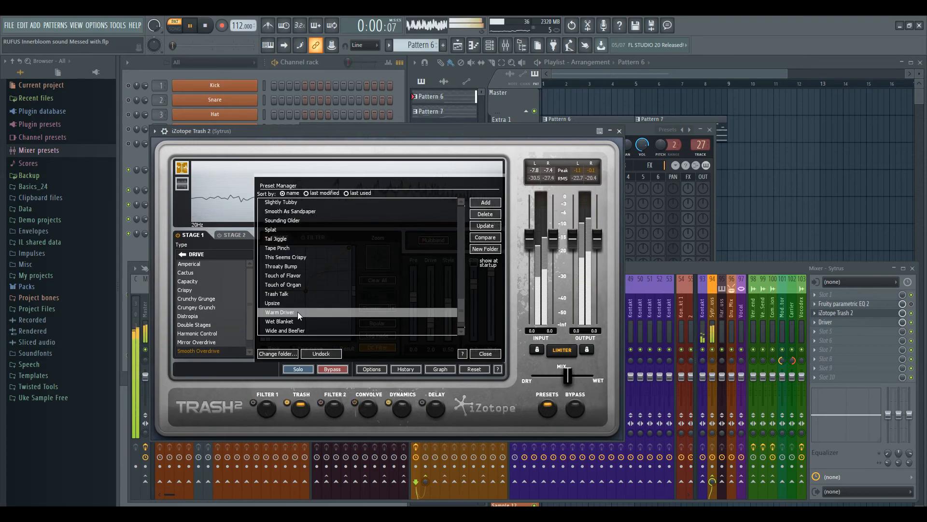
- Set Trash 2 to the Touch of Flavor preset, then close its preset manager and window
{"action": "left_click", "coordinate": [297, 275]}
{"action": "left_click", "coordinate": [494, 352]}
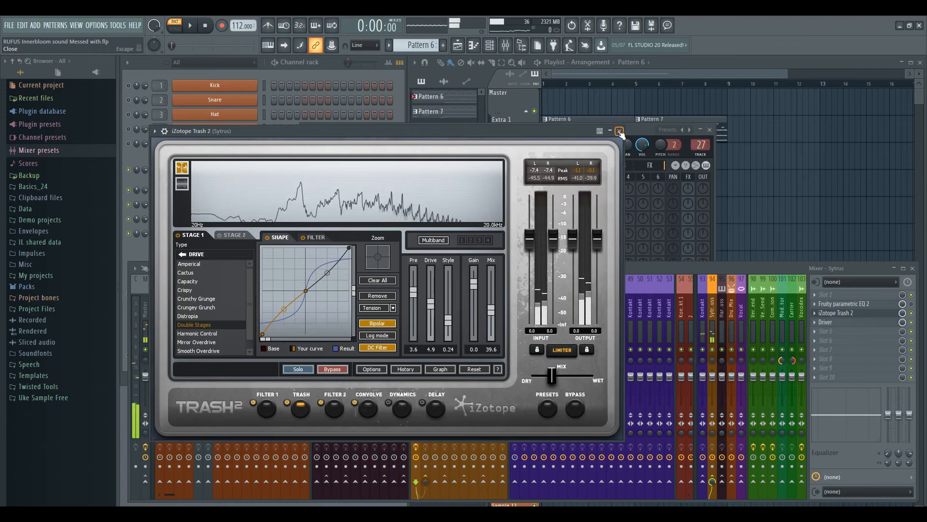
{"action": "left_click", "coordinate": [619, 131]}
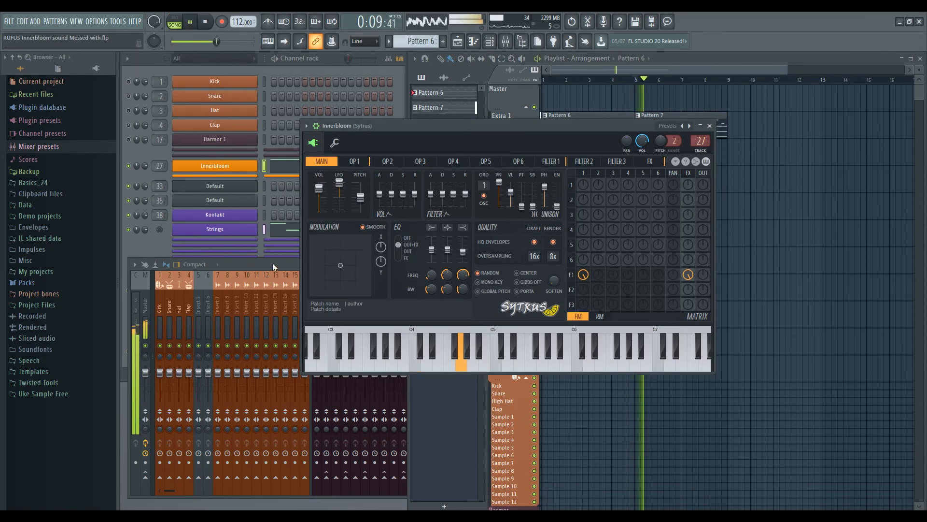
- Bring the mixer forward and play the arrangement from bar 5, where Pattern 7 starts
{"action": "left_click", "coordinate": [745, 275]}
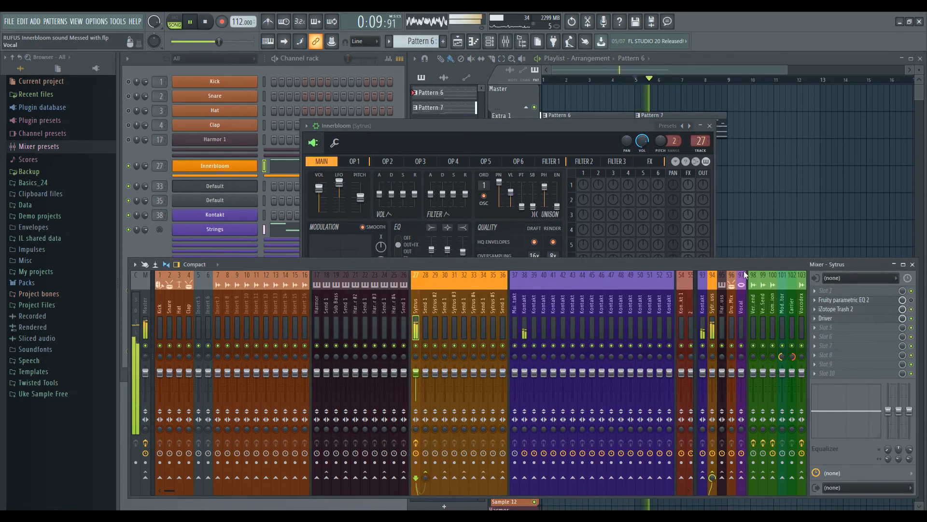
{"action": "key", "text": "space"}
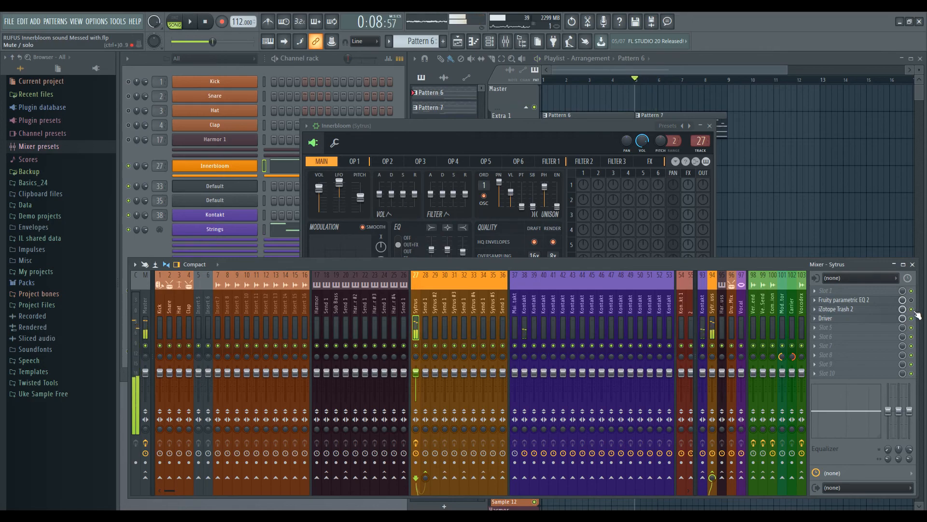
{"action": "key", "text": "space"}
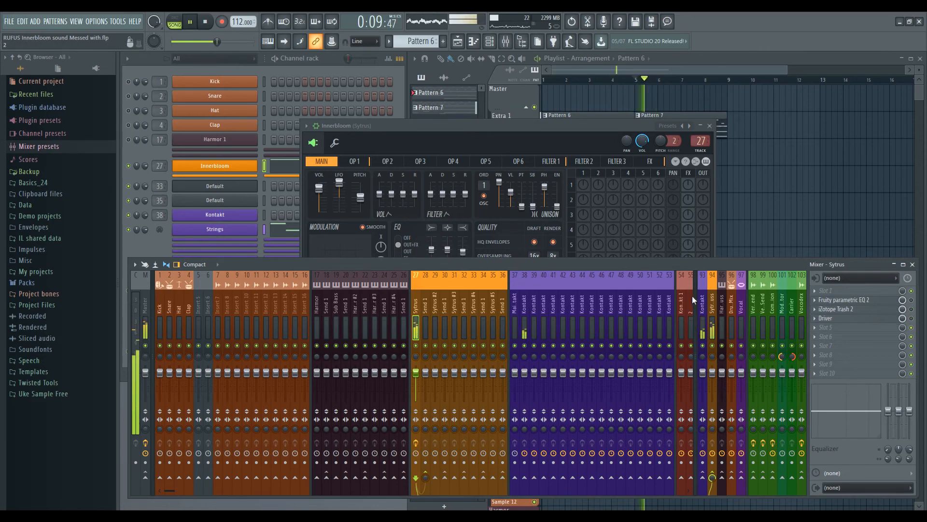
{"action": "key", "text": "space"}
{"action": "key", "text": "space"}
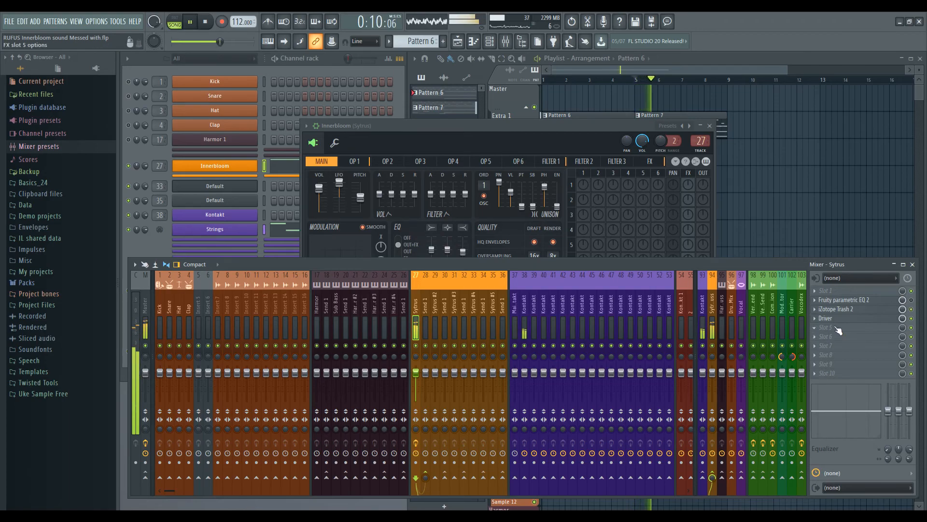
- Move the song position to bar 1 and play Pattern 6 with the mixer in front
{"action": "left_click", "coordinate": [547, 81]}
{"action": "key", "text": "space"}
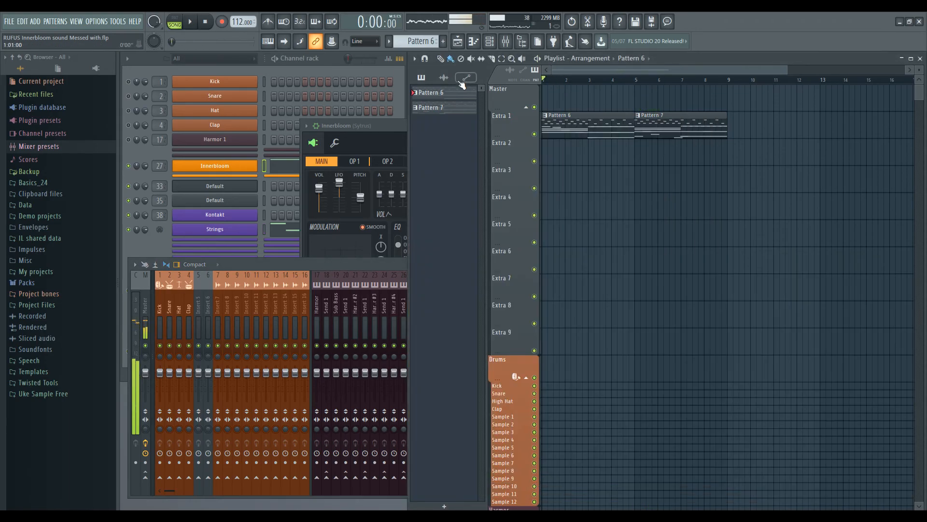
{"action": "left_click", "coordinate": [368, 256]}
{"action": "key", "text": "space"}
{"action": "key", "text": "space"}
{"action": "key", "text": "space"}
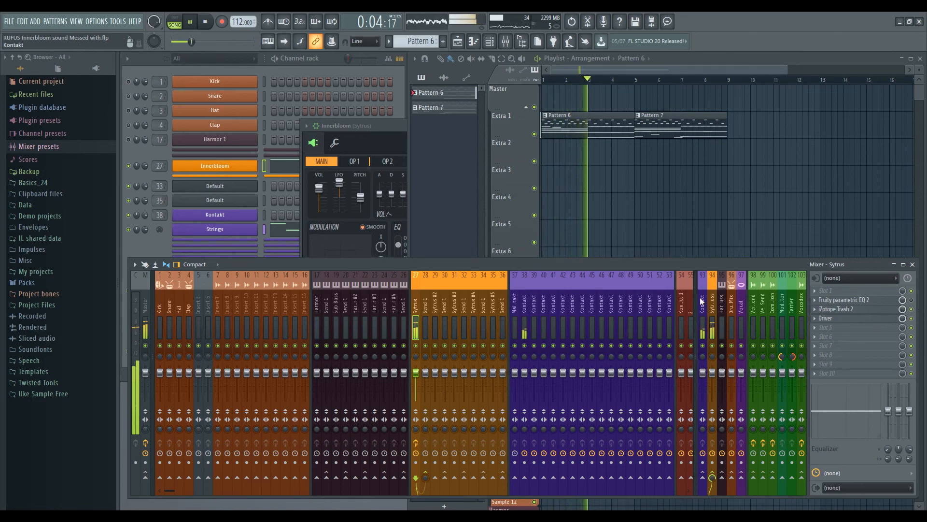
{"action": "key", "text": "space"}
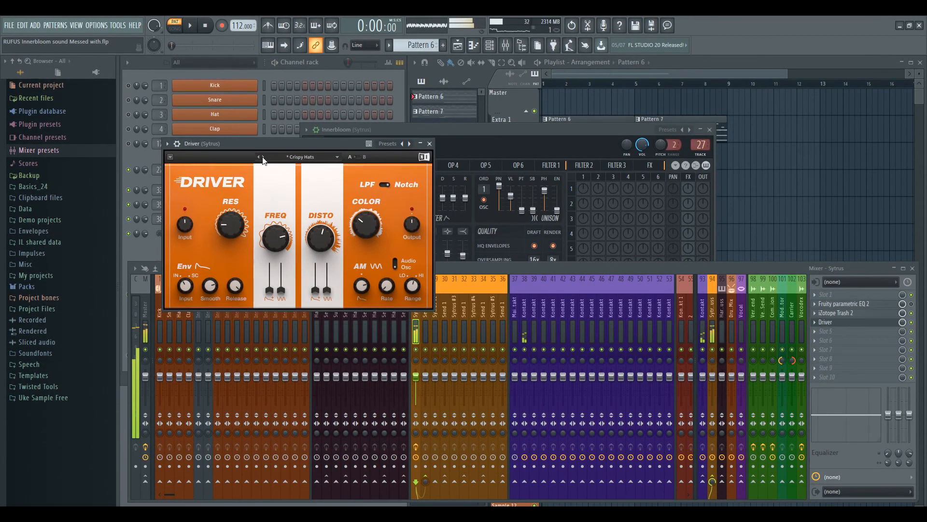
- Audition Driver's presets backward from Crispy Hats through Breathe to Bow
{"action": "left_click", "coordinate": [263, 157]}
{"action": "key", "text": "space"}
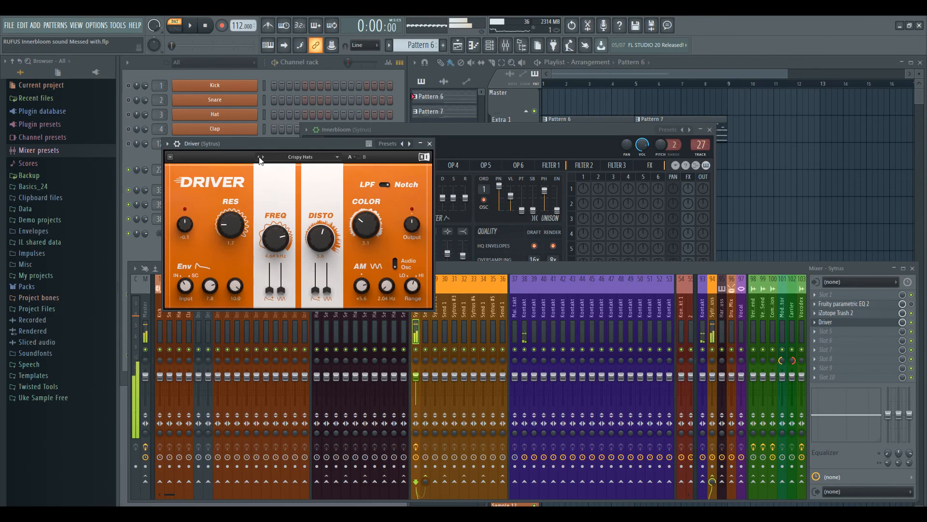
{"action": "left_click", "coordinate": [259, 157]}
{"action": "key", "text": "space"}
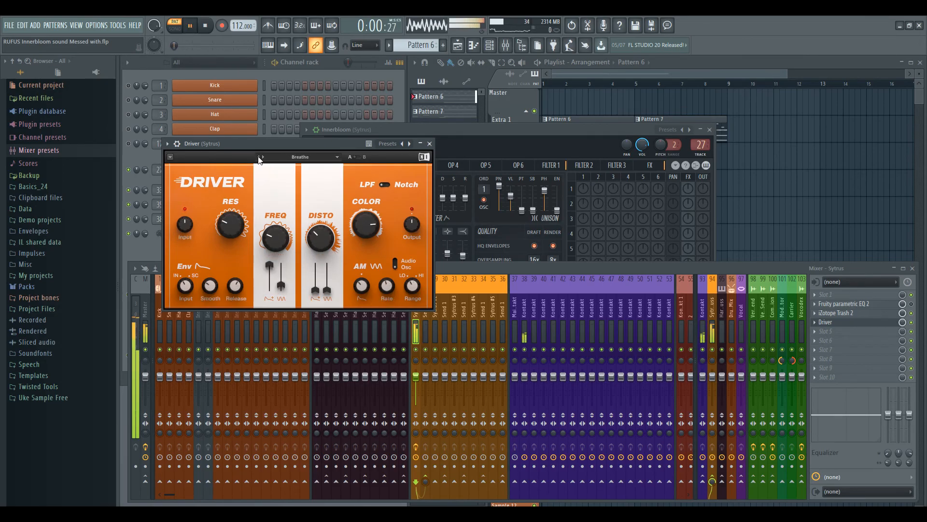
{"action": "key", "text": "space"}
{"action": "left_click", "coordinate": [260, 157]}
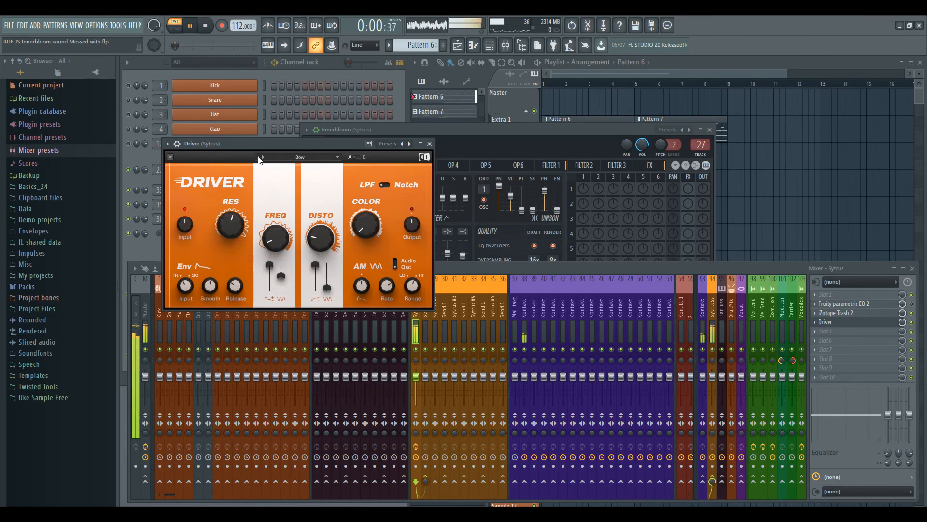
- Step further back through Driver's presets, auditioning Big Cat, Beast and Bass and Audioburn
{"action": "left_click", "coordinate": [260, 158]}
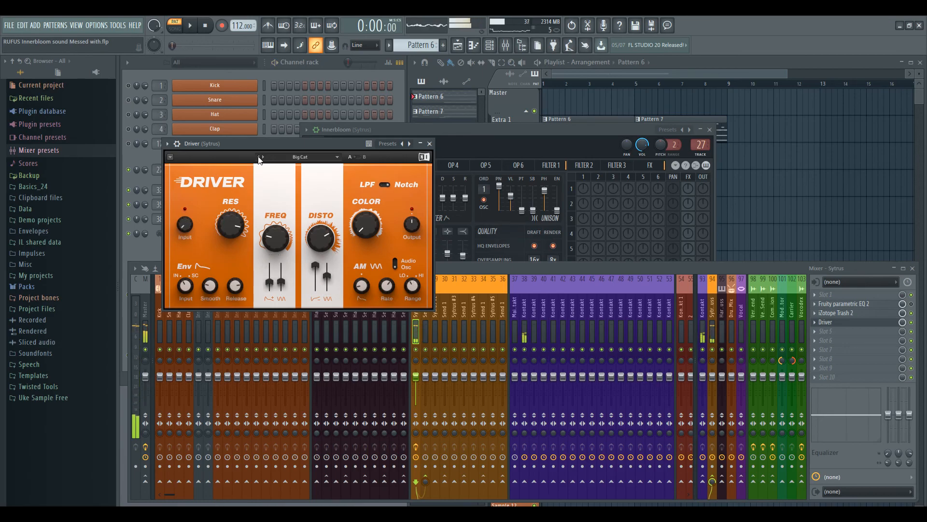
{"action": "left_click", "coordinate": [260, 158]}
{"action": "left_click", "coordinate": [259, 157]}
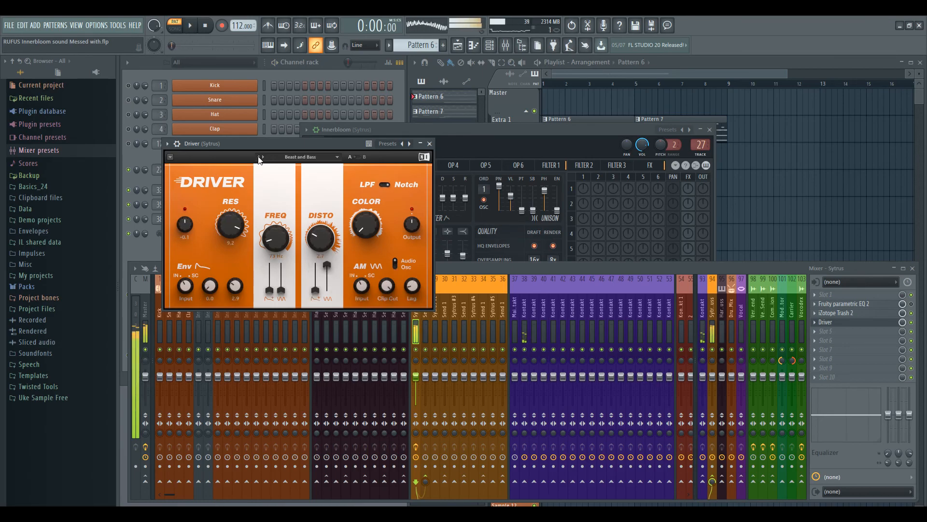
{"action": "left_click", "coordinate": [259, 158]}
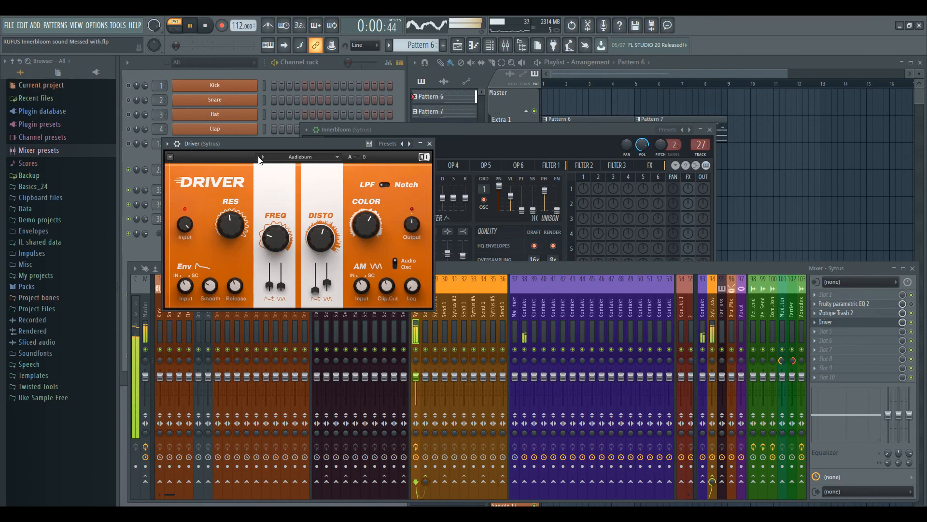
- Audition Driver's Bow preset, return Driver to Crispy Hats, stop playback and close Driver
{"action": "left_click", "coordinate": [259, 157]}
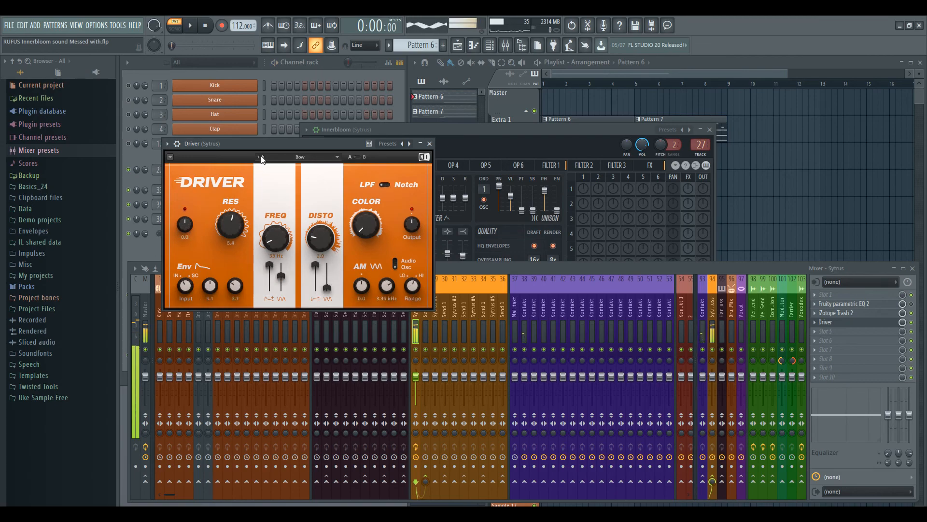
{"action": "left_click", "coordinate": [261, 159]}
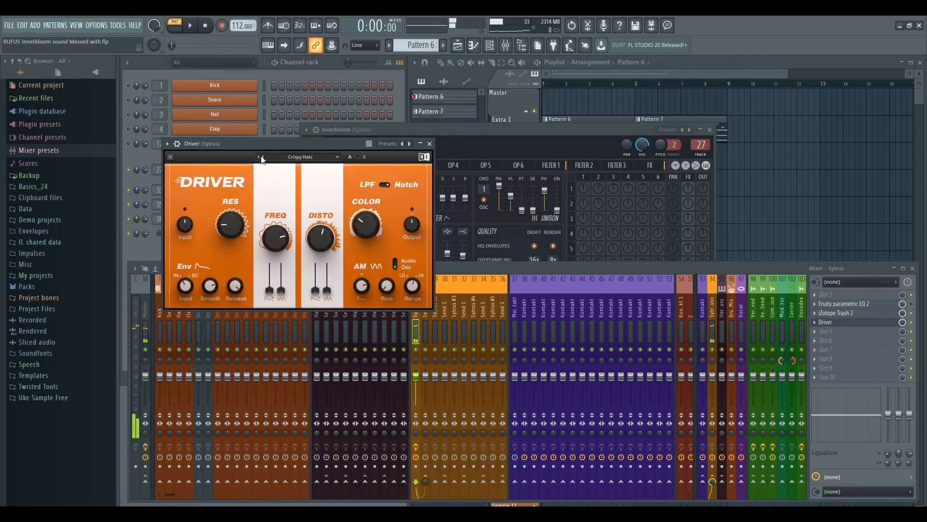
{"action": "key", "text": "space"}
{"action": "left_click", "coordinate": [829, 322]}
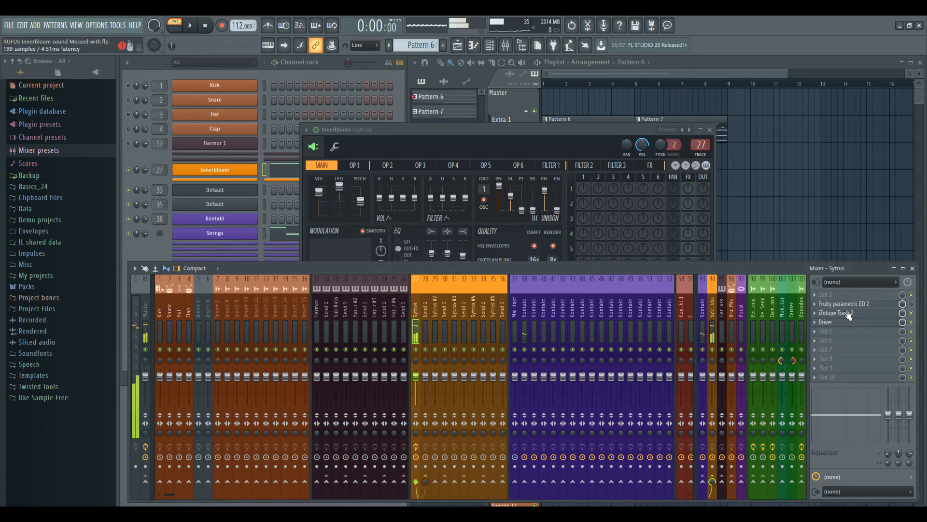
- Open iZotope Trash 2's preset manager and audition Throaty Bump, This Seems Crispy and Tape Pinch
{"action": "left_click", "coordinate": [841, 313]}
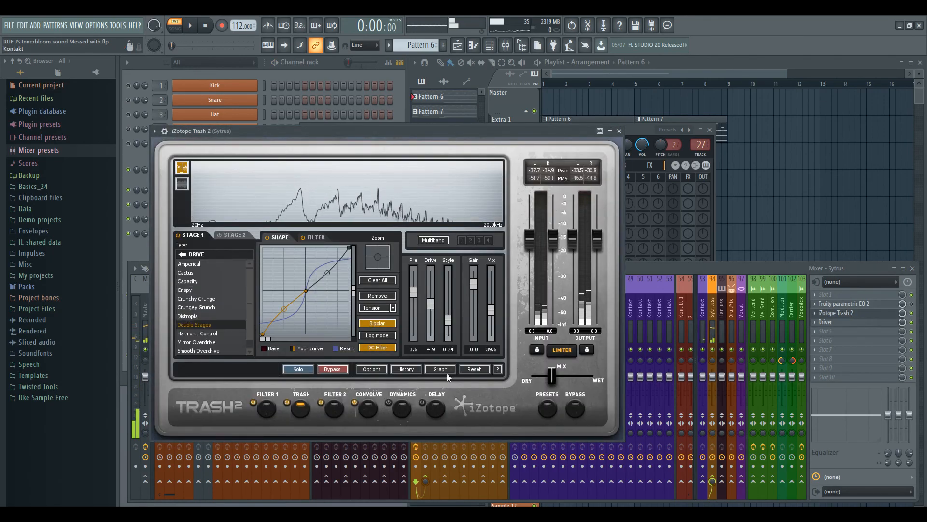
{"action": "left_click", "coordinate": [548, 406]}
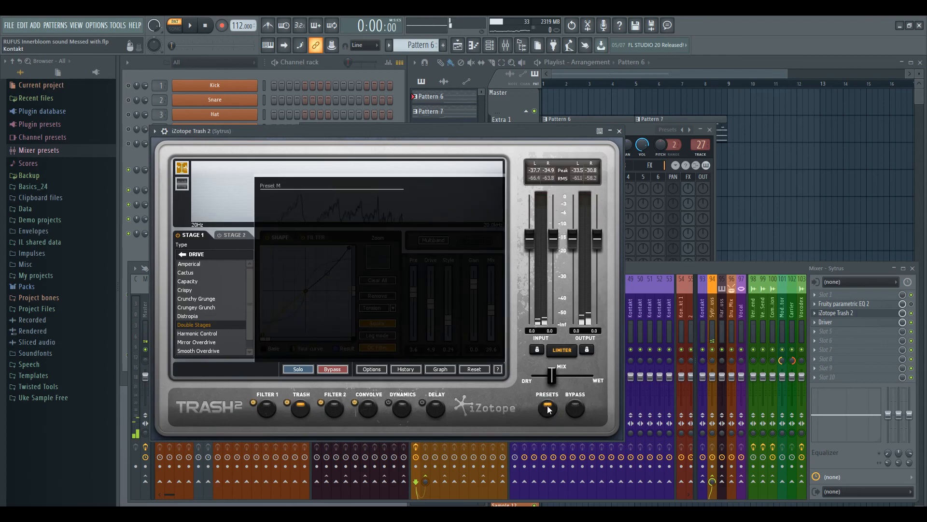
{"action": "left_click", "coordinate": [294, 320]}
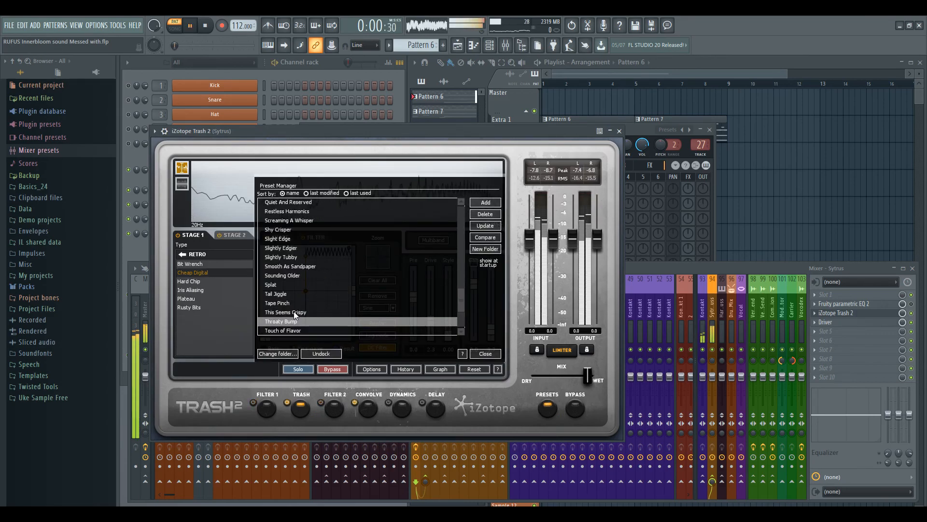
{"action": "left_click", "coordinate": [297, 312]}
{"action": "left_click", "coordinate": [290, 302]}
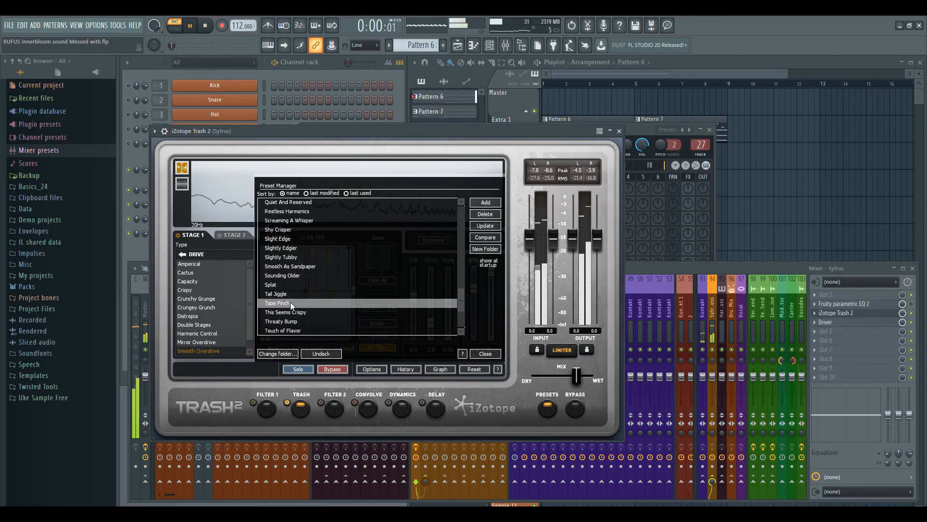
- Audition Trash Talk and Warm Driver in Trash 2, load Touch of Flavor and close the plugin
{"action": "scroll", "coordinate": [460, 308], "scroll_direction": "down", "scroll_amount": 1}
{"action": "scroll", "coordinate": [460, 312], "scroll_direction": "down", "scroll_amount": 5}
{"action": "left_click", "coordinate": [290, 294]}
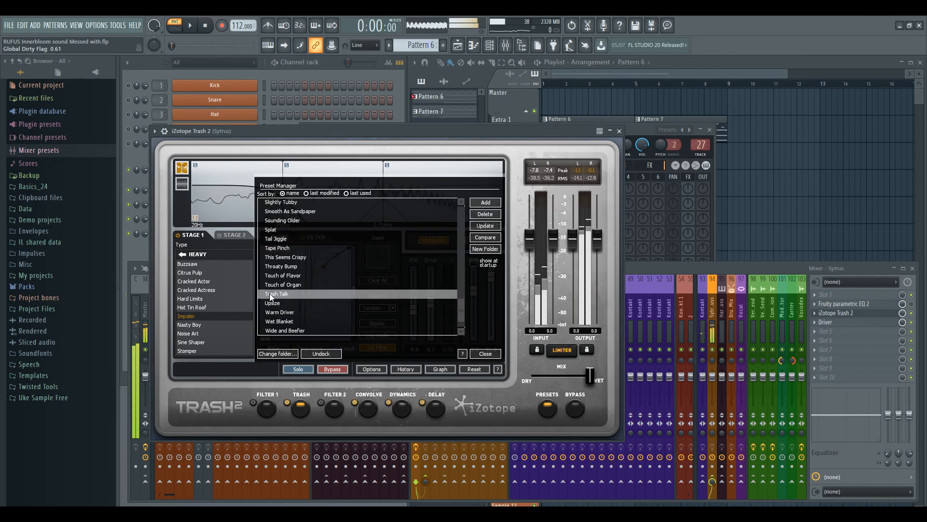
{"action": "left_click", "coordinate": [297, 311]}
{"action": "left_click", "coordinate": [297, 276]}
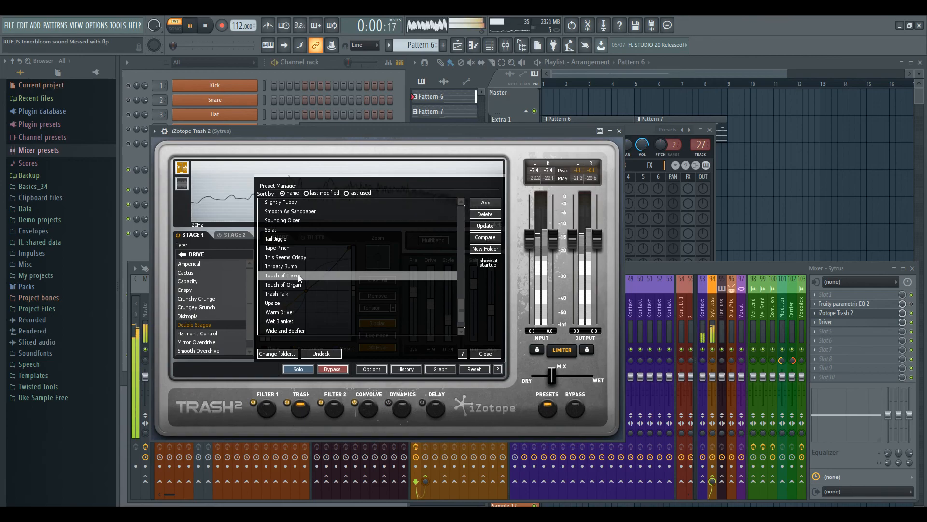
{"action": "left_click", "coordinate": [494, 353]}
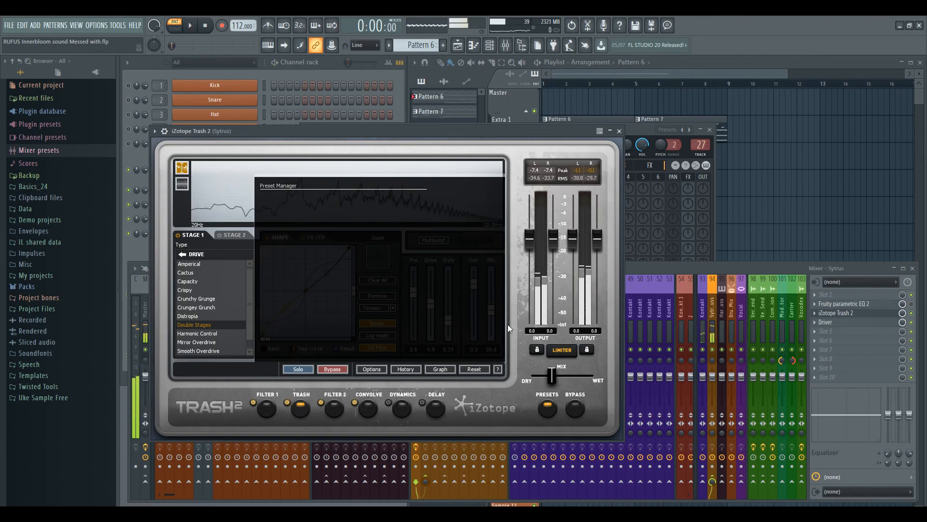
{"action": "left_click", "coordinate": [619, 131]}
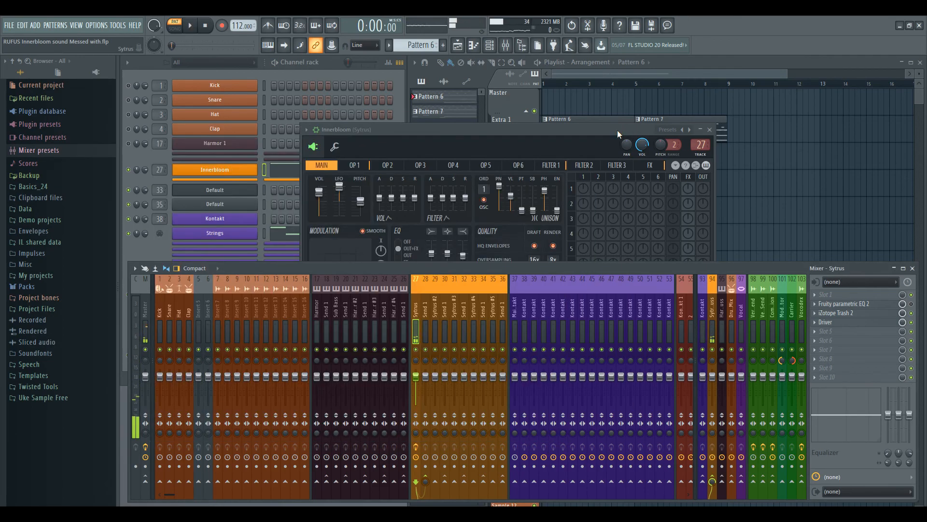
- Reopen Driver and audition its presets backward from Crispy Hats through Broken Converter to Breathe while starting and stopping Pattern 6
{"action": "left_click", "coordinate": [835, 322]}
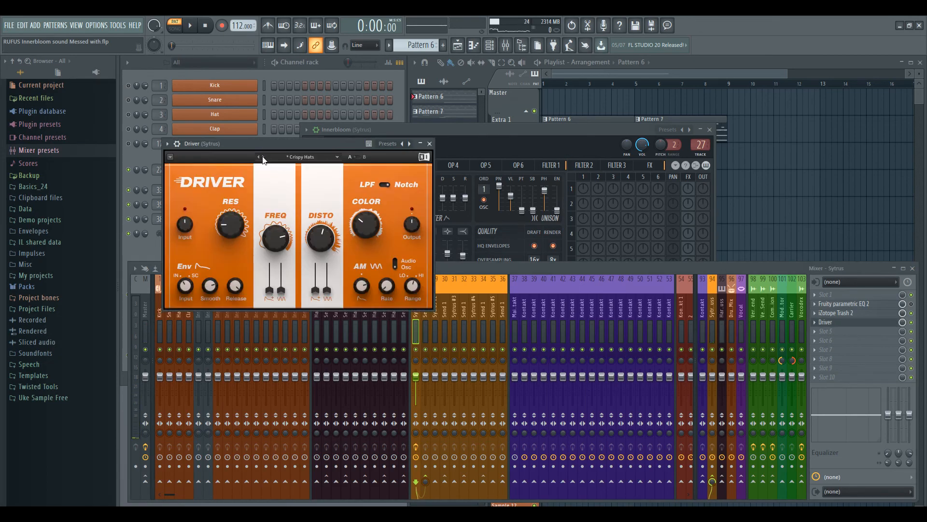
{"action": "key", "text": "space"}
{"action": "left_click", "coordinate": [263, 157]}
{"action": "key", "text": "space"}
{"action": "left_click", "coordinate": [262, 157]}
{"action": "key", "text": "space"}
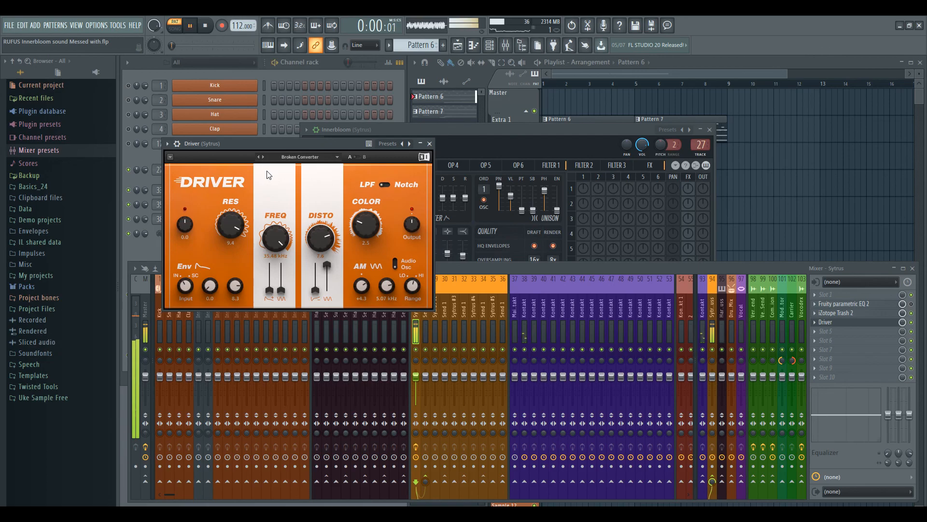
{"action": "left_click", "coordinate": [261, 158]}
{"action": "key", "text": "space"}
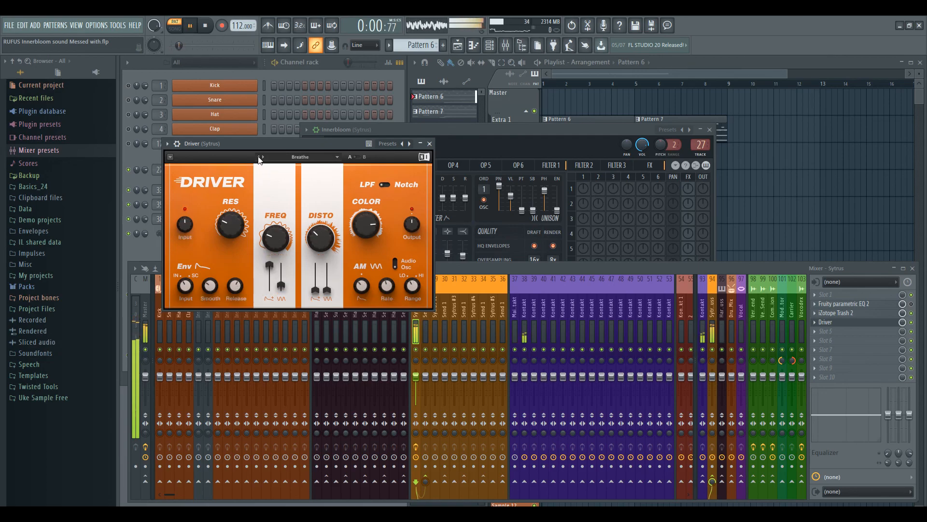
{"action": "key", "text": "space"}
- Continue auditioning Driver's presets backward through Bow, Beatboxer, and Beast and Bass to Audioburn
{"action": "left_click", "coordinate": [260, 158]}
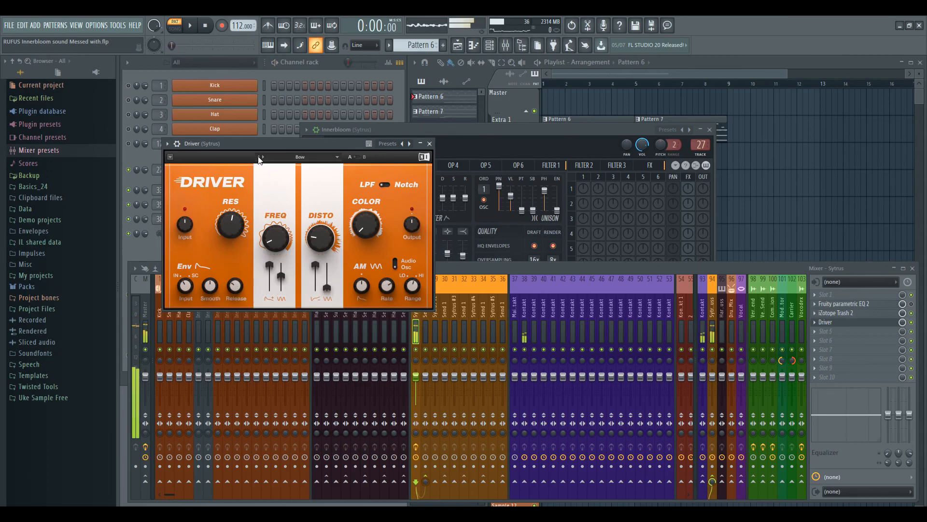
{"action": "left_click", "coordinate": [261, 157]}
{"action": "left_click", "coordinate": [260, 158]}
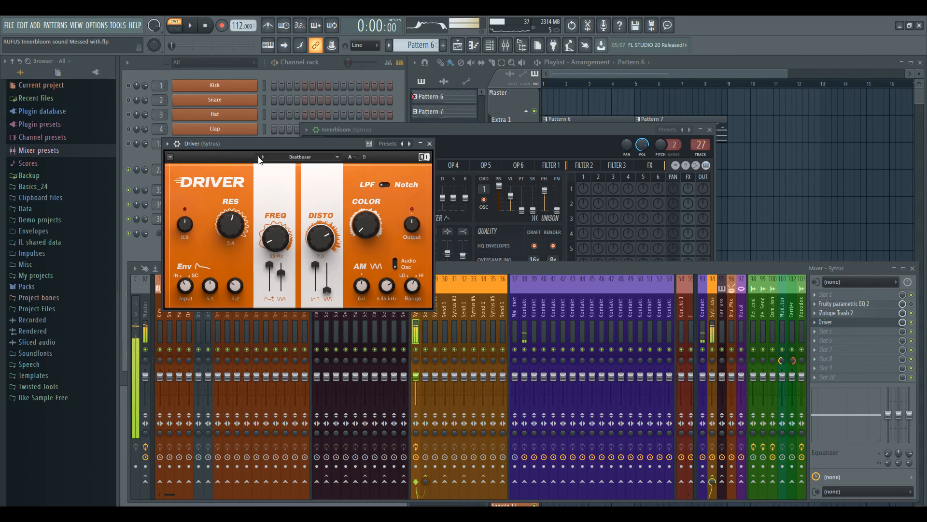
{"action": "left_click", "coordinate": [259, 157]}
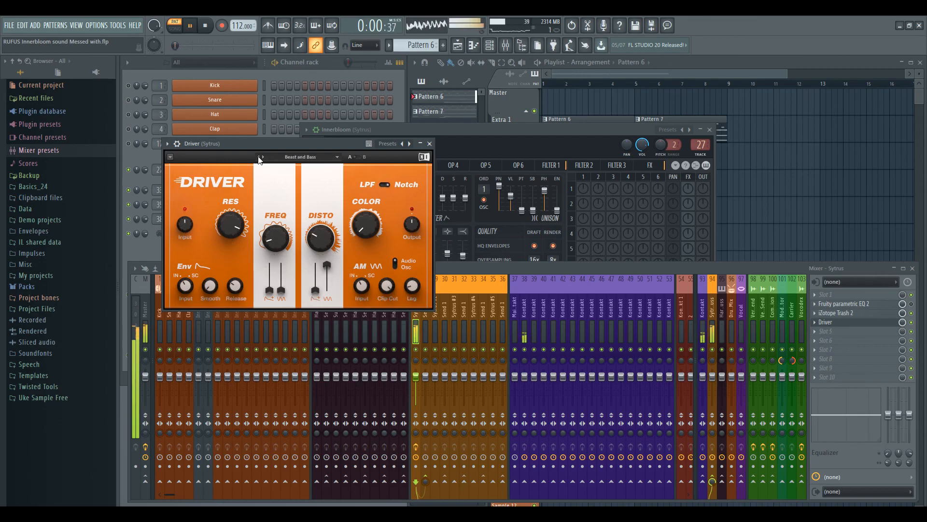
{"action": "left_click", "coordinate": [259, 158]}
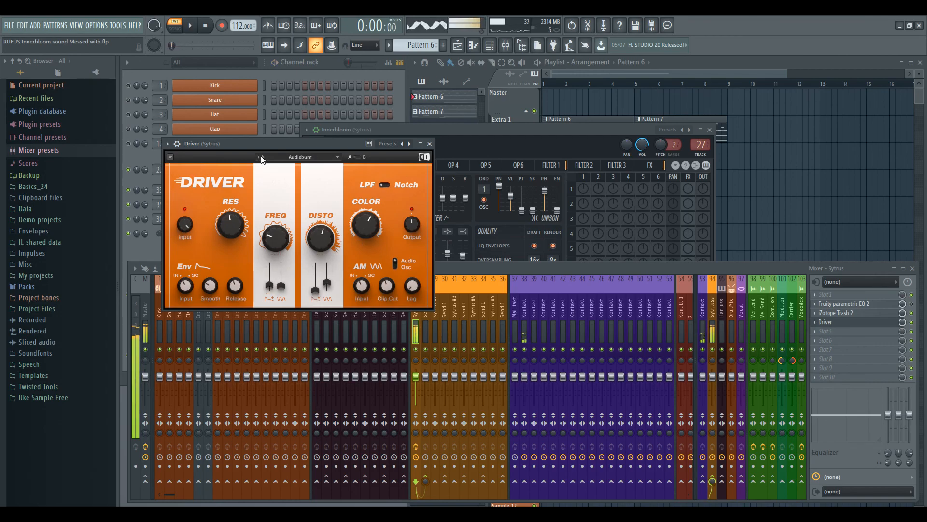
- Load the Crispy Hats preset in Driver and play Pattern 6 with it
{"action": "left_click", "coordinate": [259, 157]}
{"action": "left_click", "coordinate": [261, 157]}
{"action": "left_click", "coordinate": [262, 157]}
{"action": "key", "text": "space"}
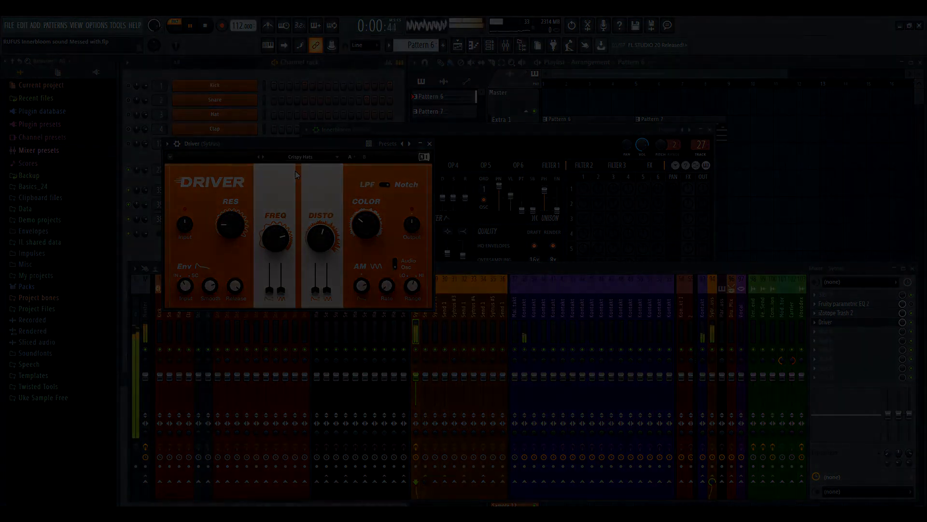